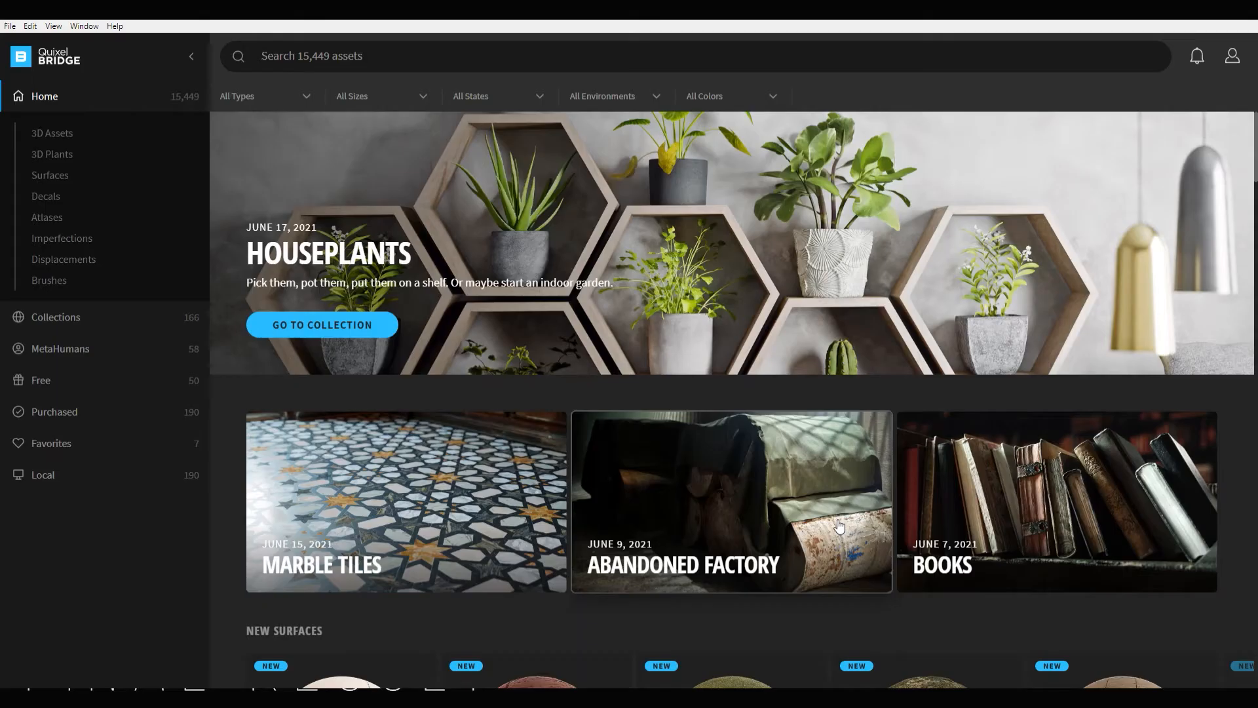
- Switch to Quixel Bridge, open the Abandoned Factory collection and browse through its assets
scroll(840, 526, down, 1)
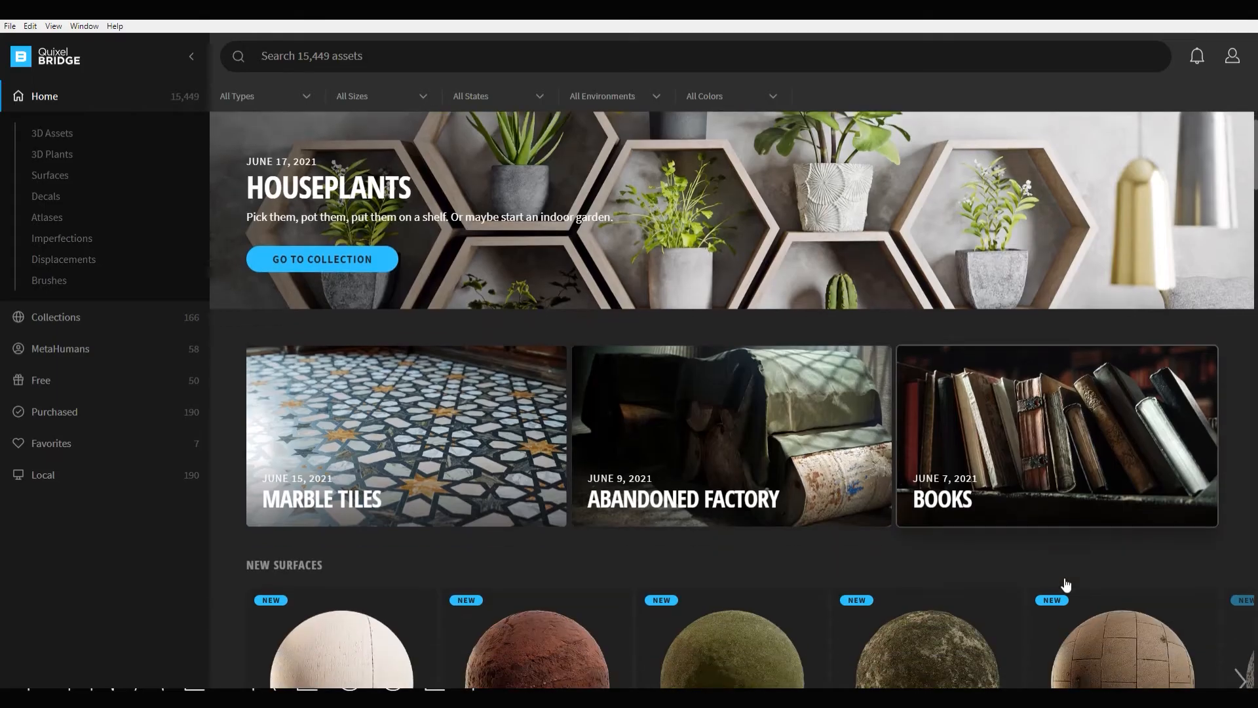
click(842, 492)
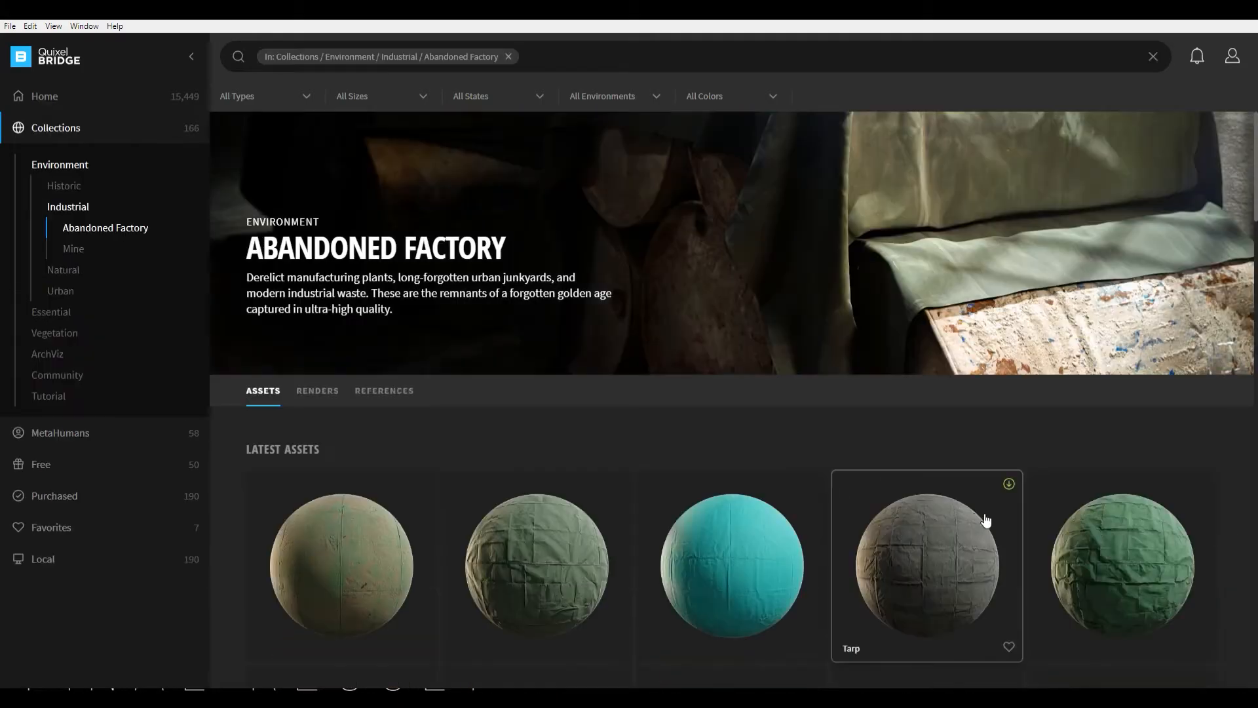
scroll(989, 511, down, 5)
scroll(1006, 514, down, 6)
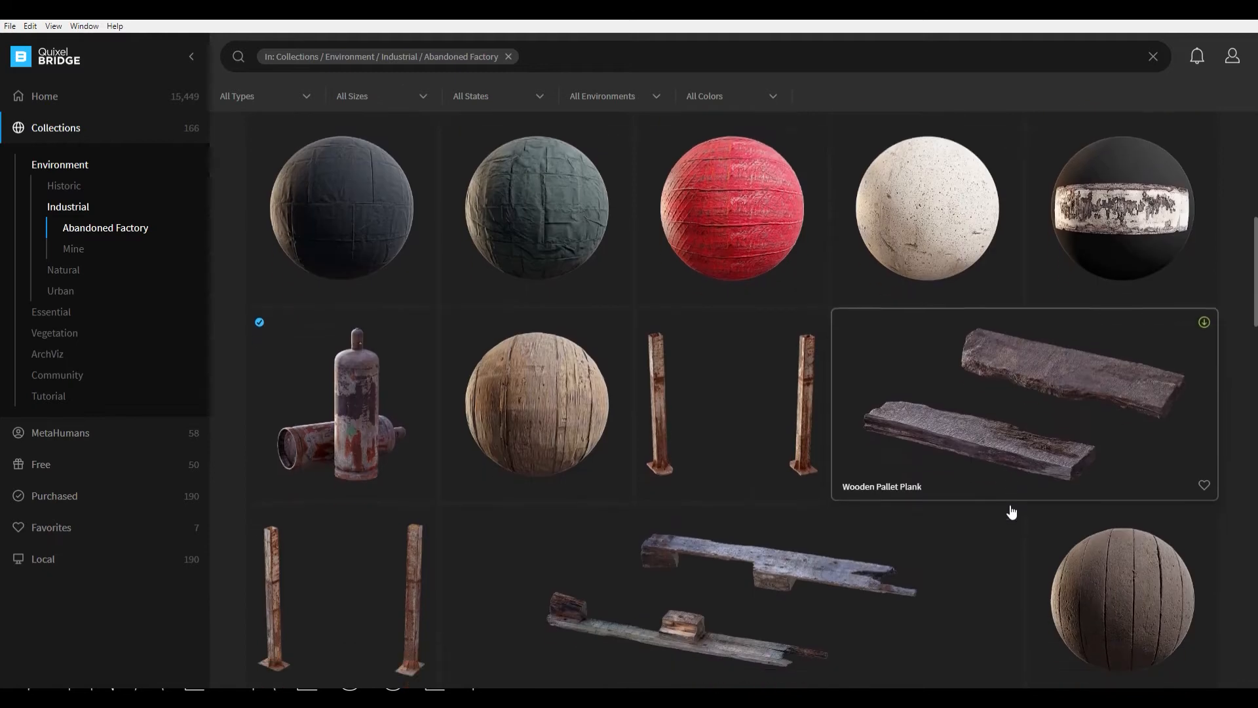
scroll(1011, 511, down, 2)
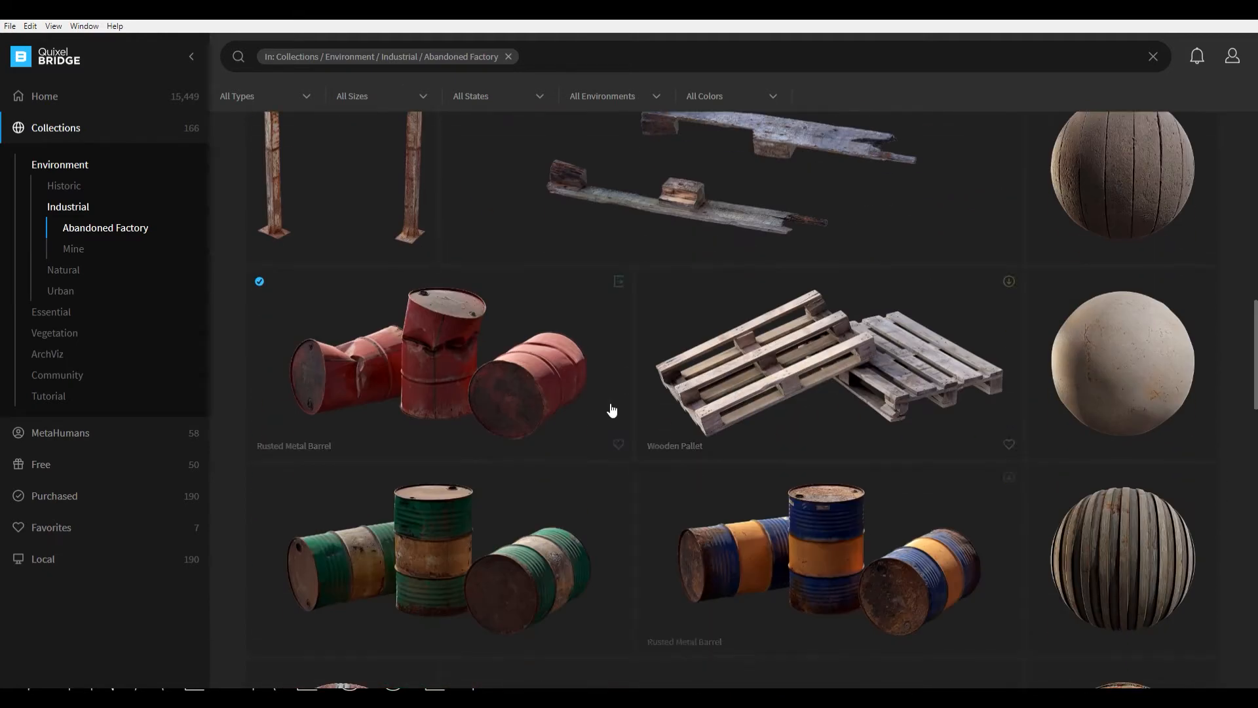
- Open the Rusted Metal Barrel asset and inspect its 3D preview from another angle and up close
click(582, 401)
drag(1055, 159, 978, 192)
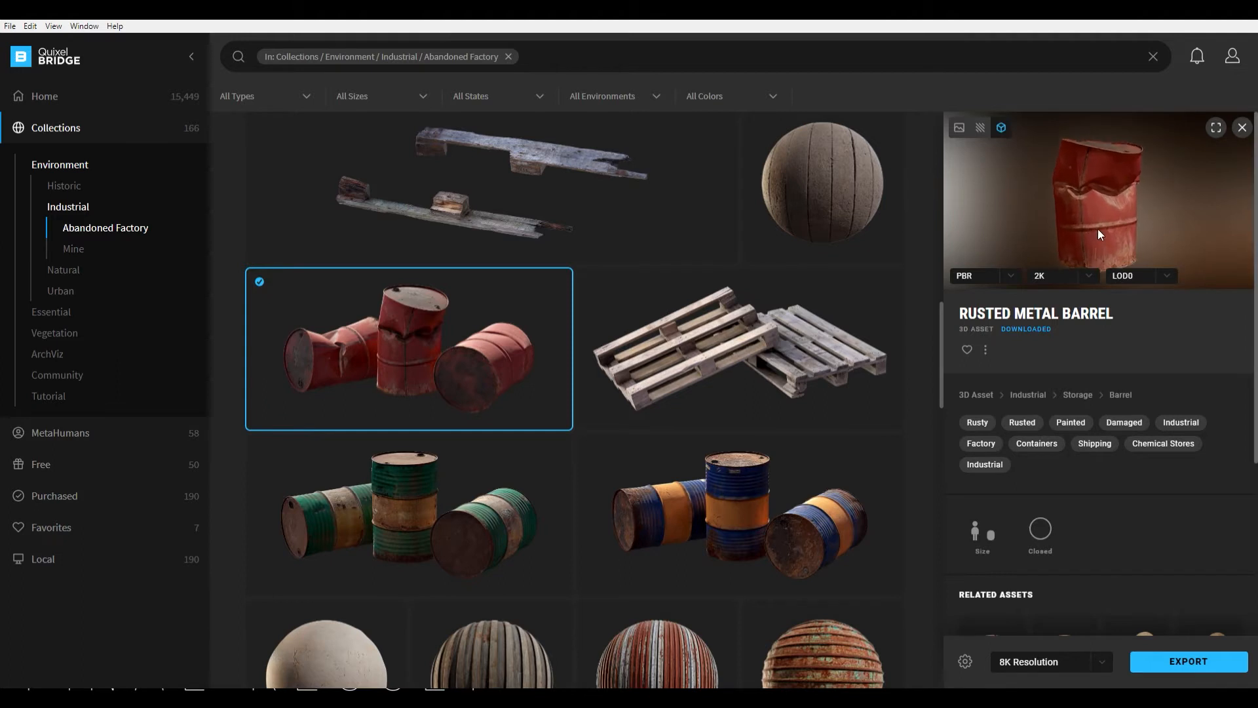
scroll(1099, 229, up, 4)
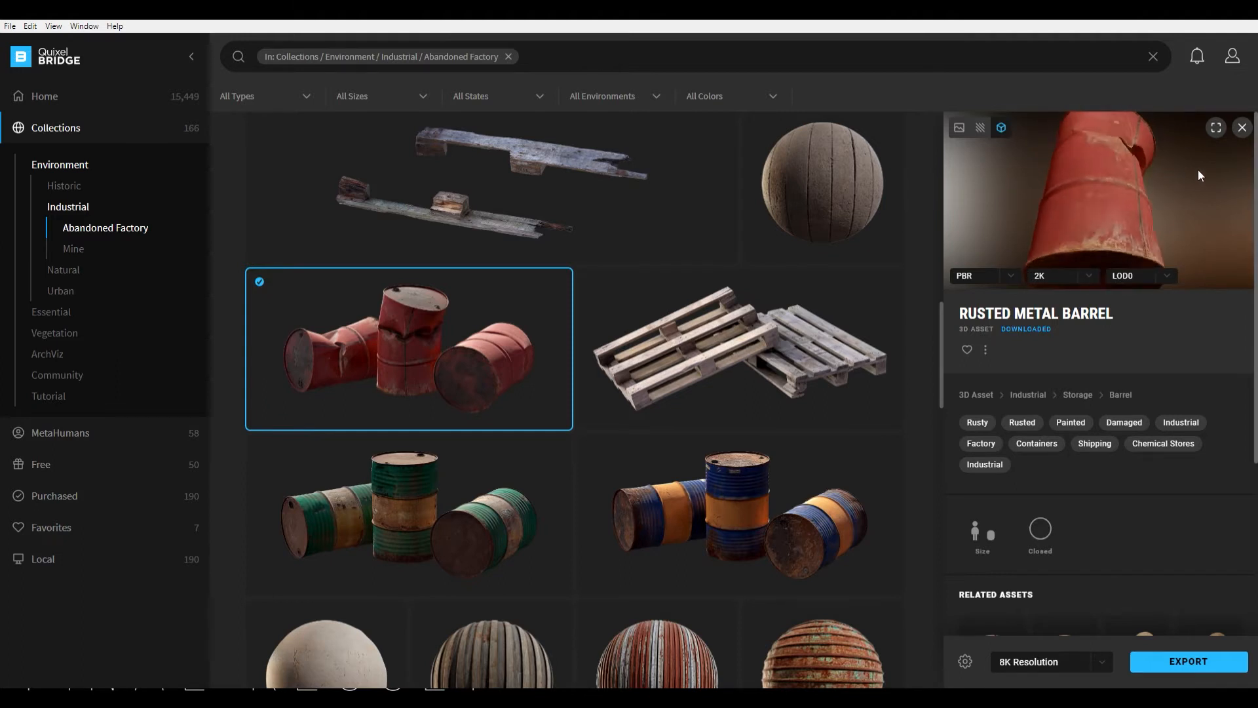
scroll(1198, 169, up, 2)
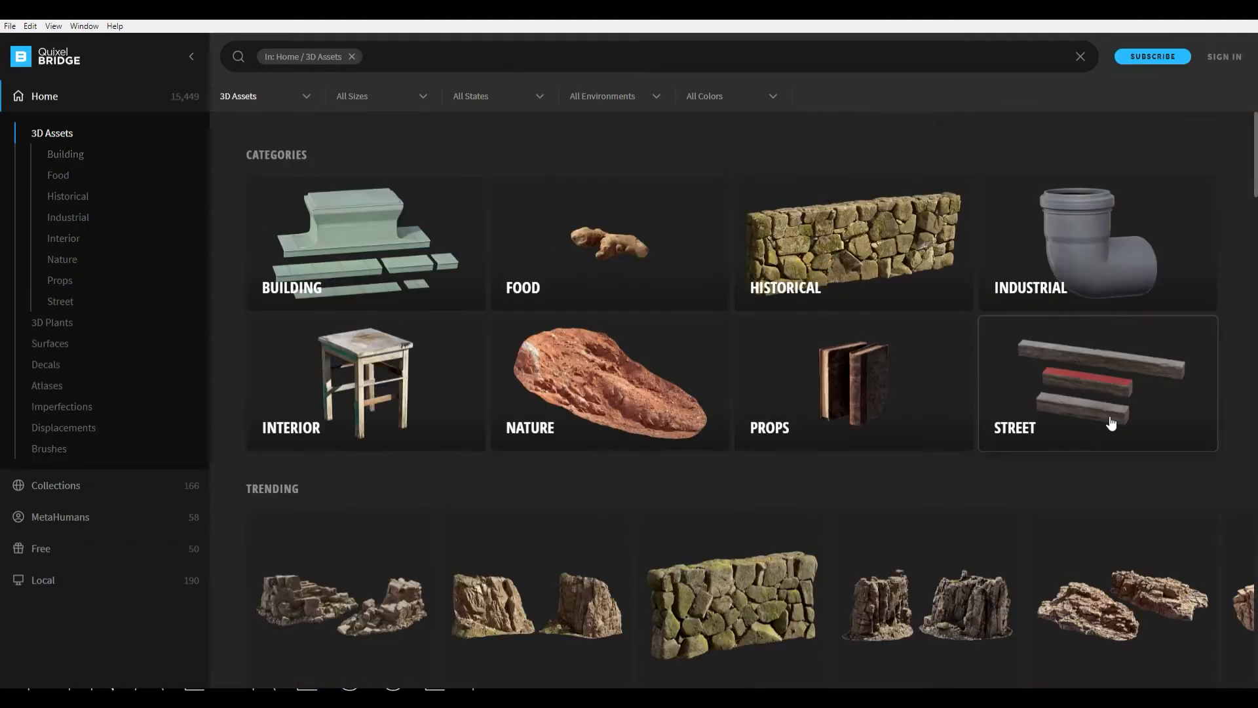
- Browse the 3D Assets library from the categories down through the trending and latest assets
scroll(1053, 417, down, 3)
scroll(1053, 418, down, 8)
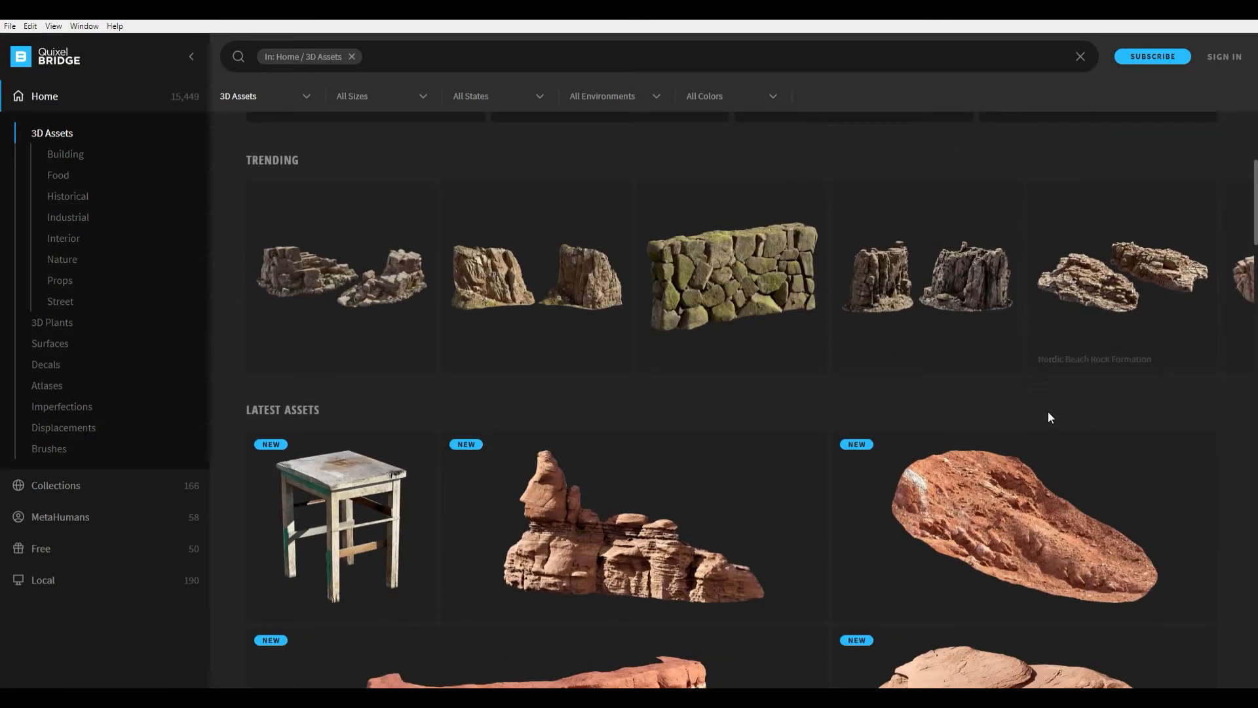
scroll(1105, 450, down, 8)
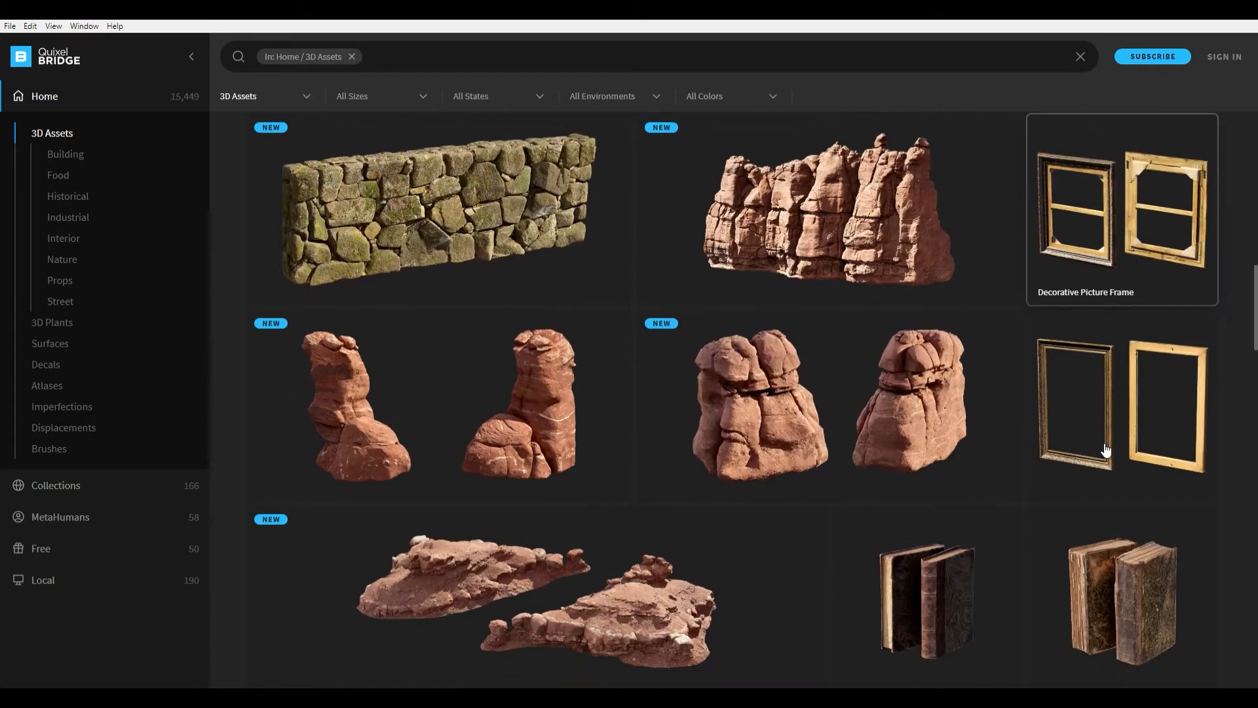
scroll(1105, 450, down, 8)
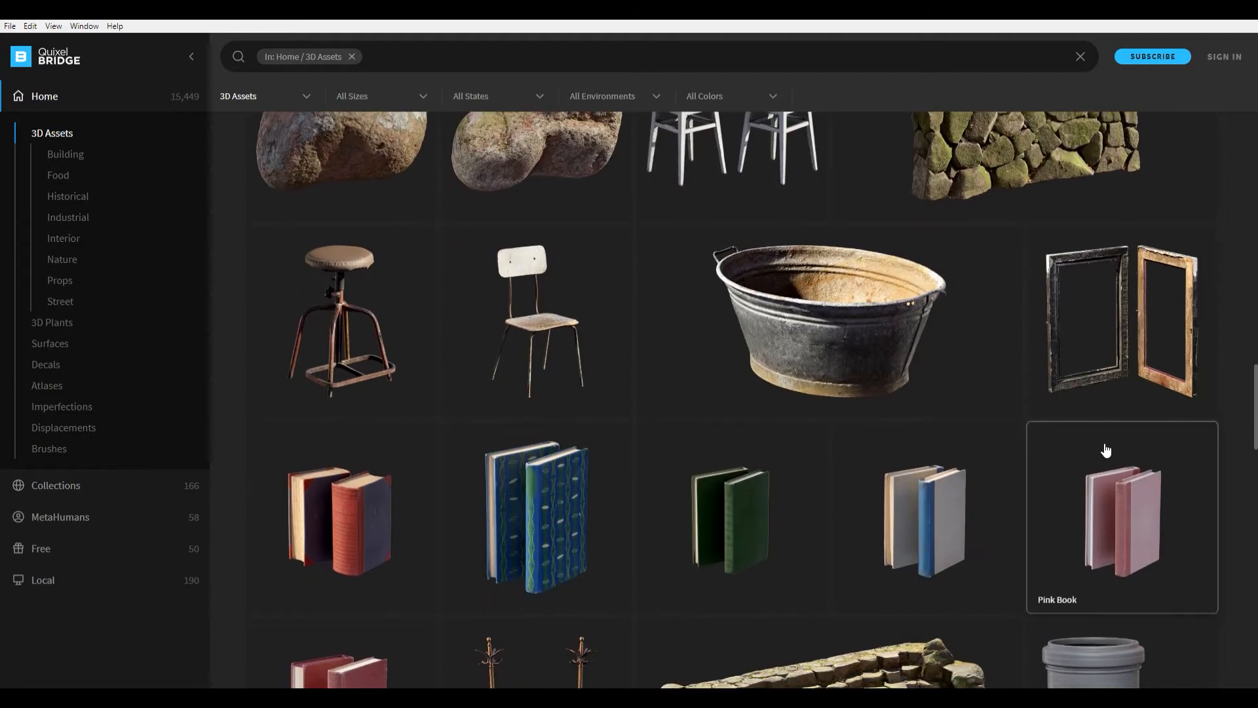
scroll(1106, 450, down, 8)
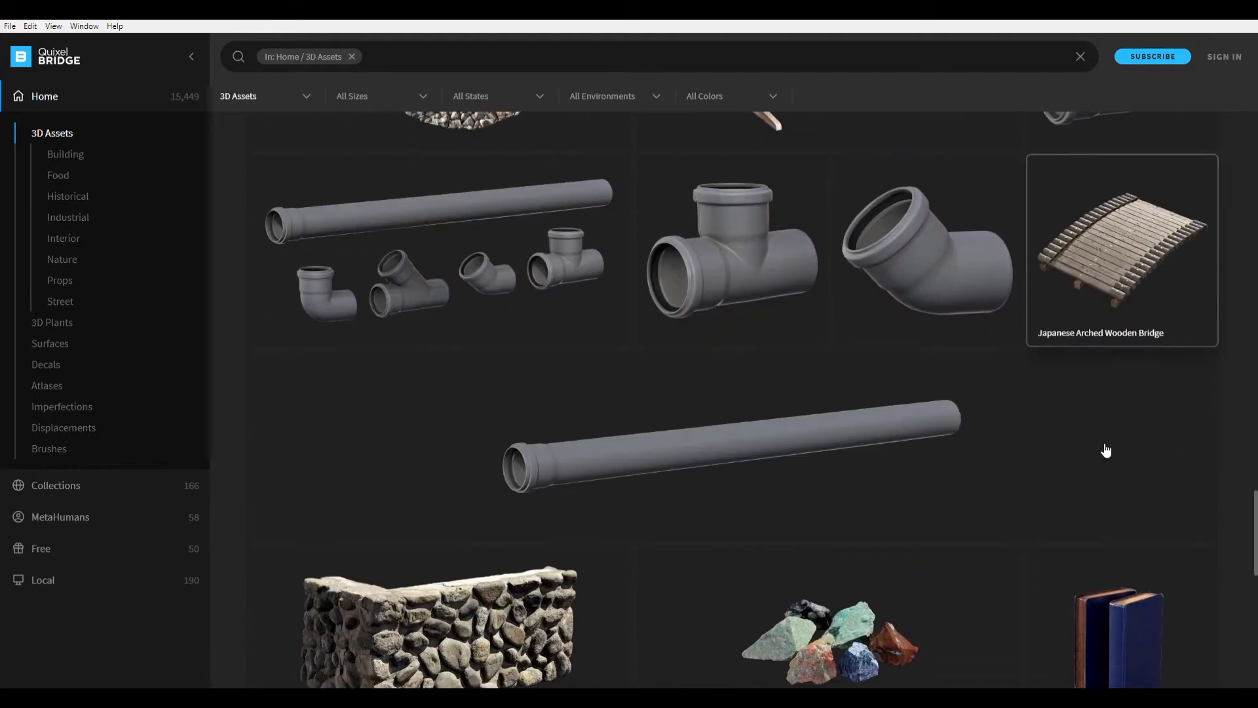
scroll(1105, 450, down, 8)
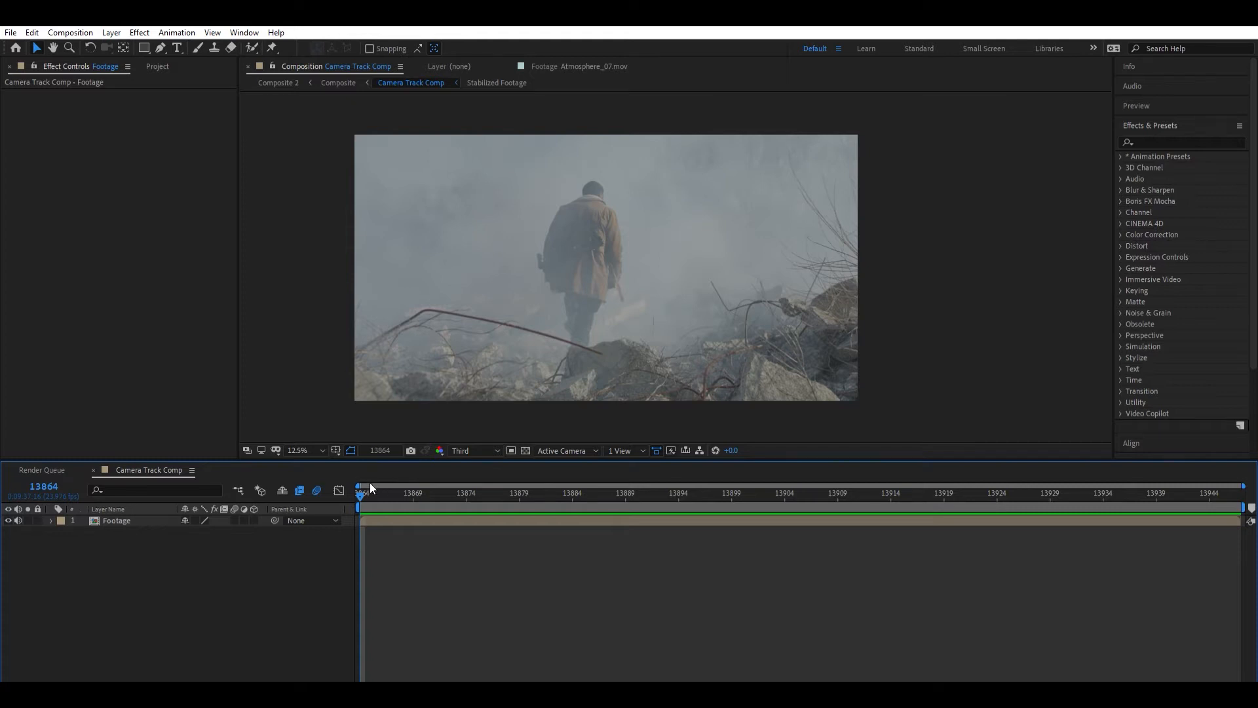
- Switch to After Effects, play the footage in Camera Track Comp and return to the first frame
key(space)
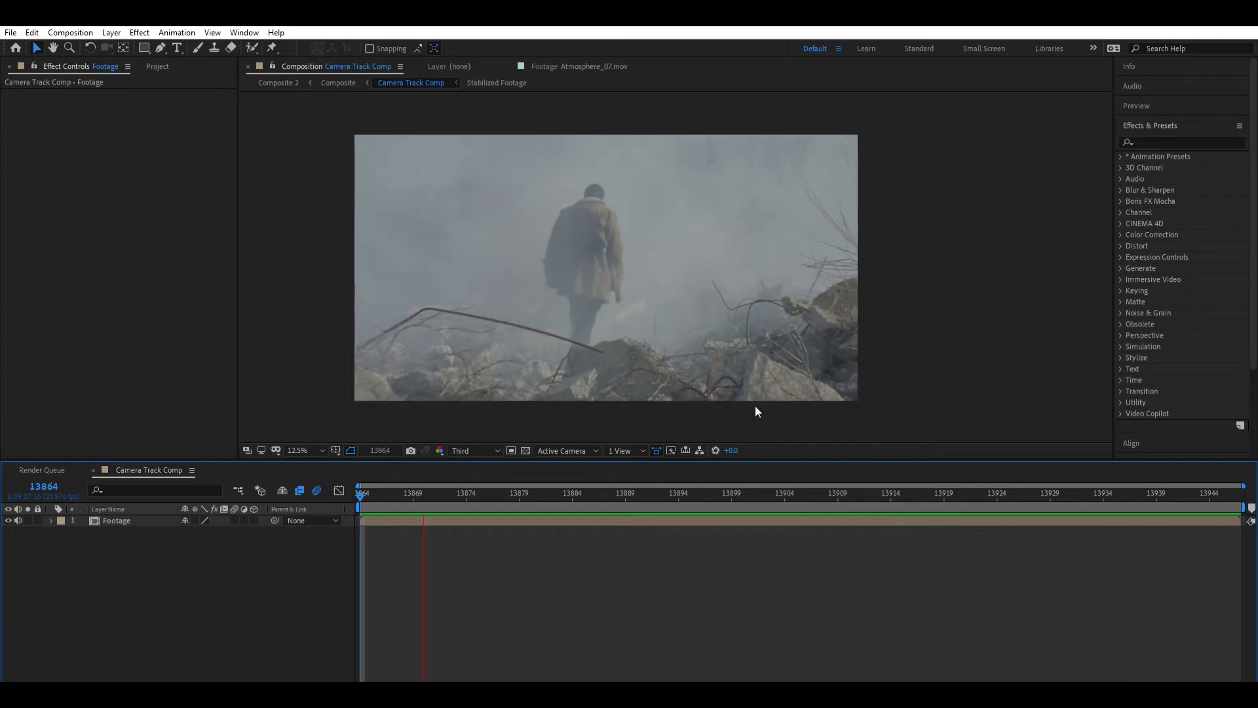
key(space)
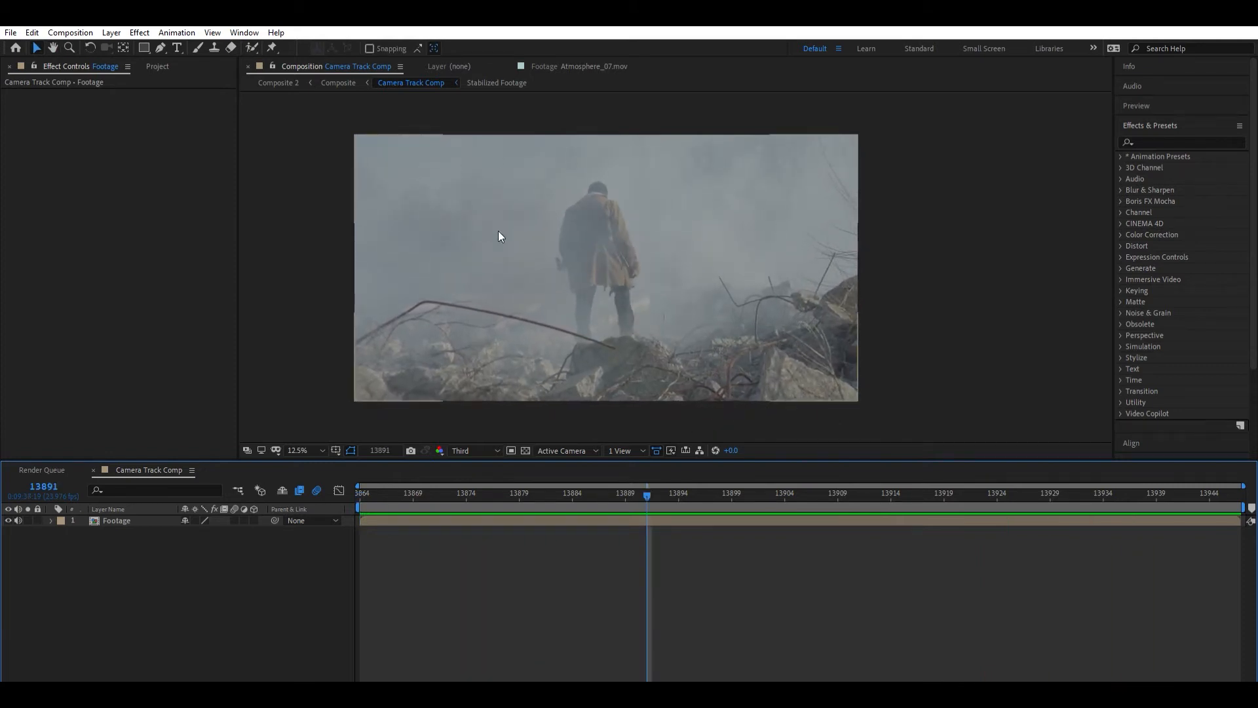
drag(617, 489, 335, 520)
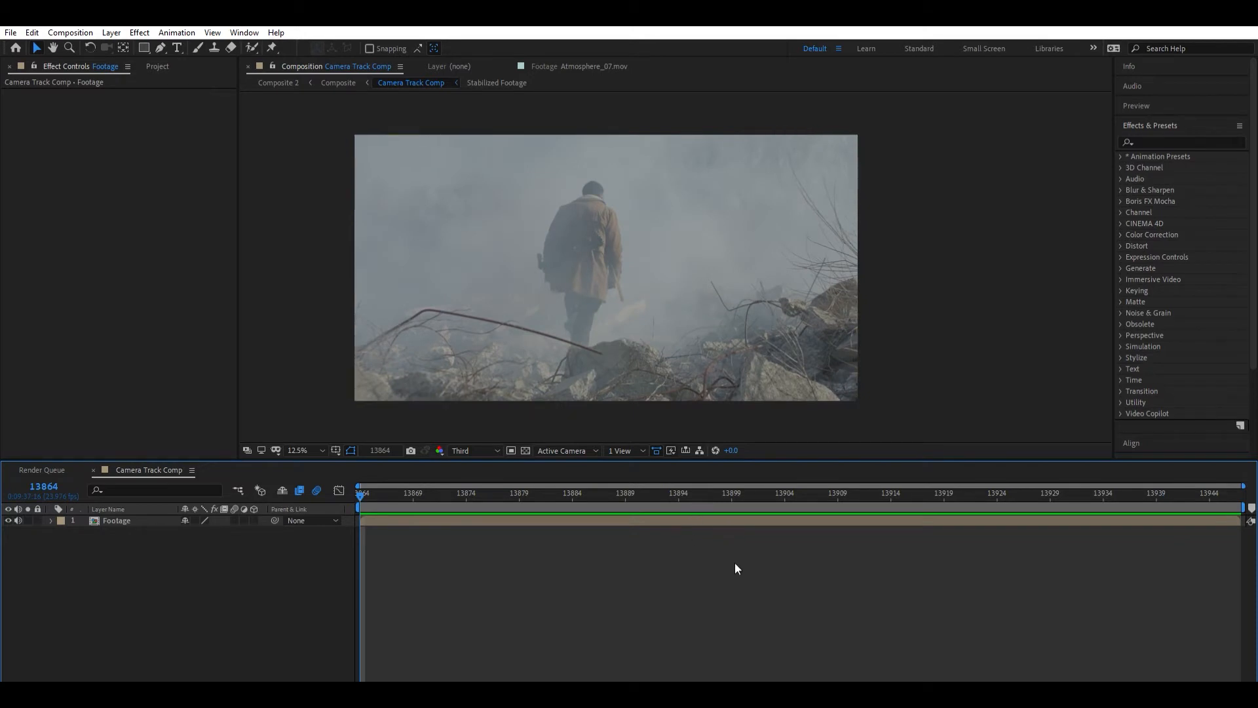
- Select the Footage layer, reveal its Mask Path keyframes and check the mask around the walking man over time
click(130, 521)
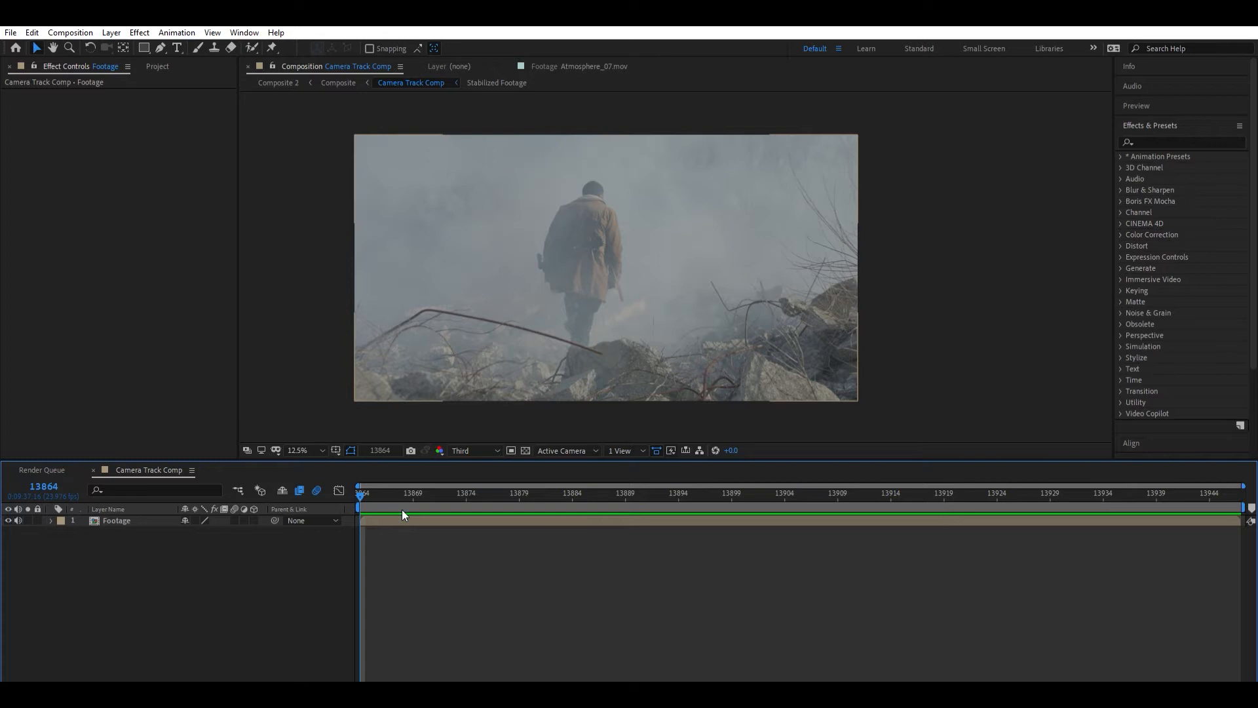
click(418, 521)
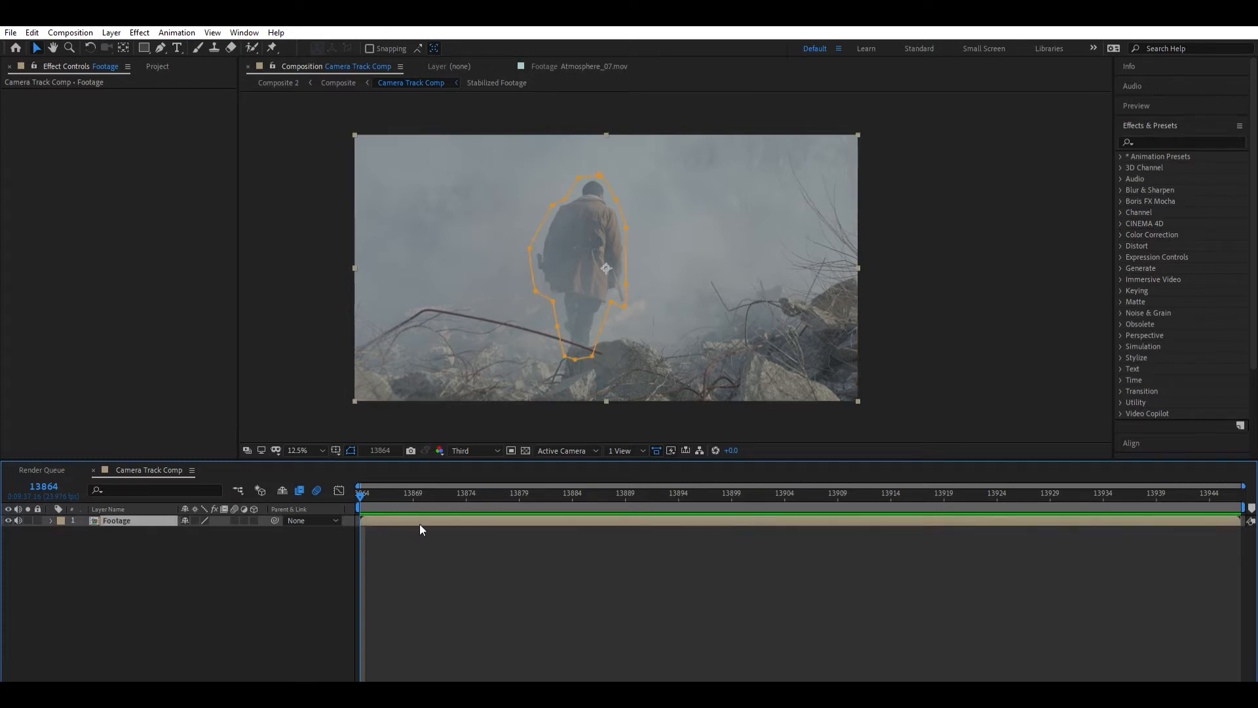
click(51, 521)
drag(362, 488, 907, 483)
key(Home)
key(m)
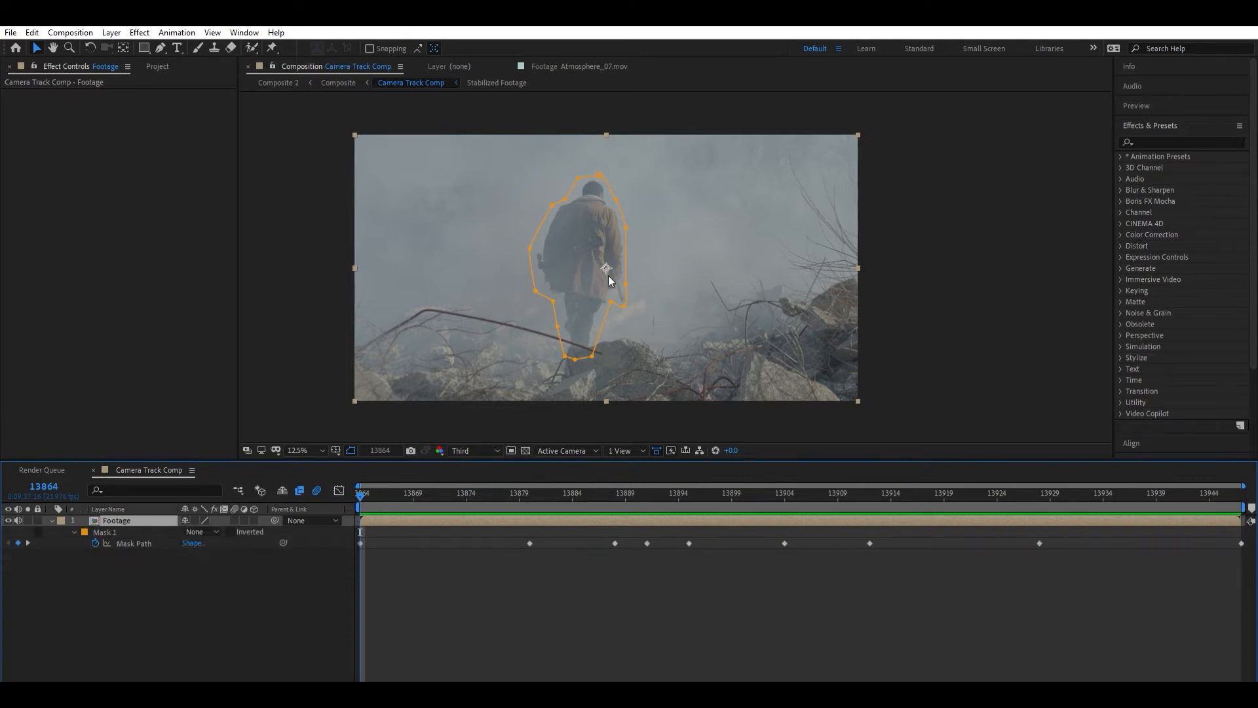
- Review the mask's motion, set Mask 1 to Subtract to cut out the man, and pre-compose the Footage layer
drag(457, 487, 486, 494)
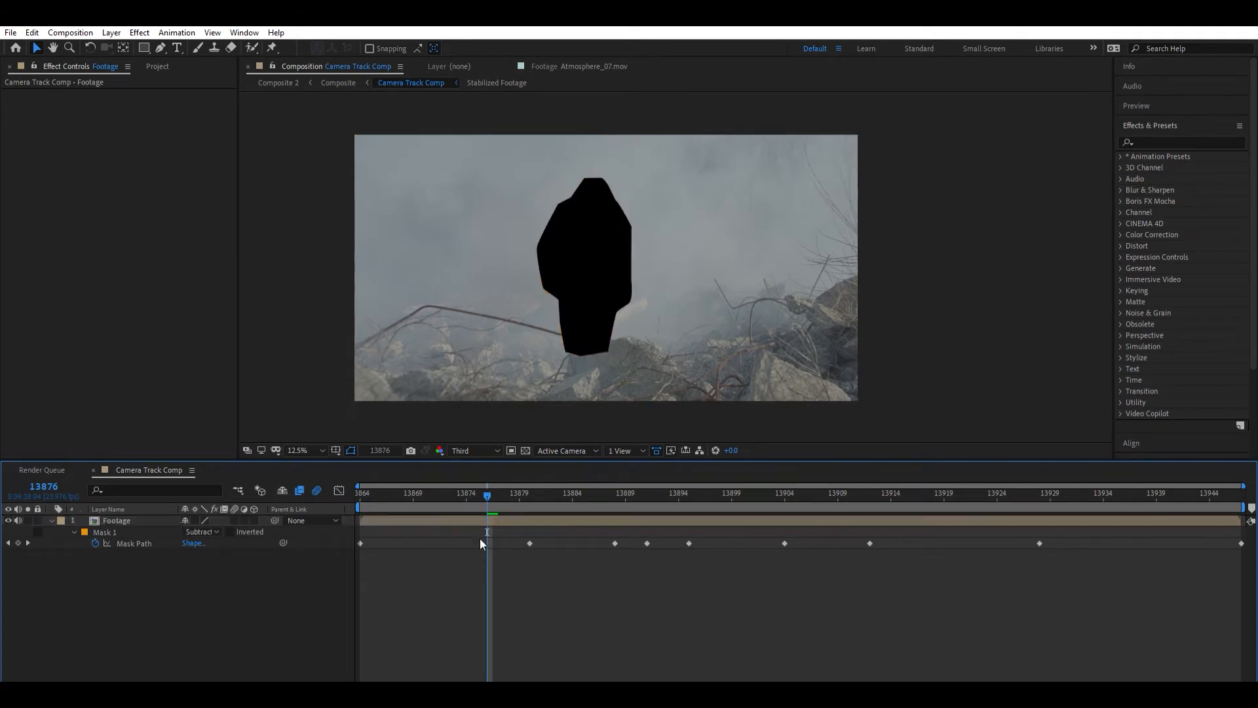
key(space)
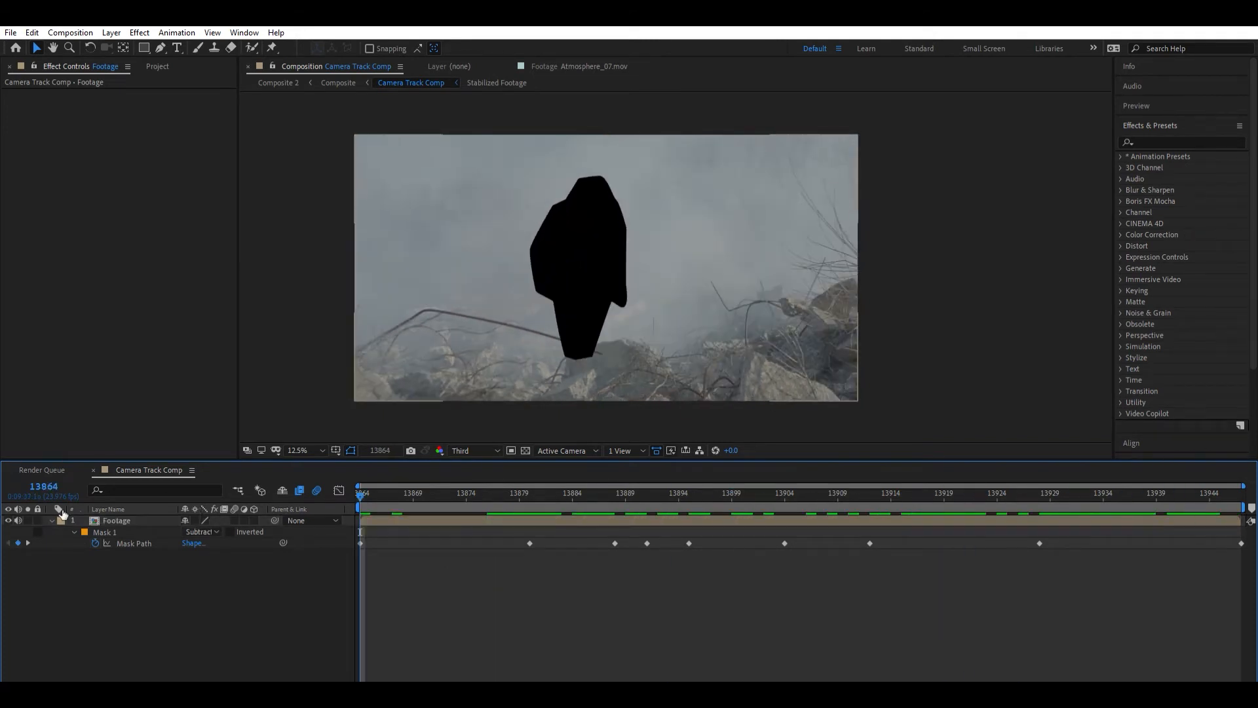
click(157, 521)
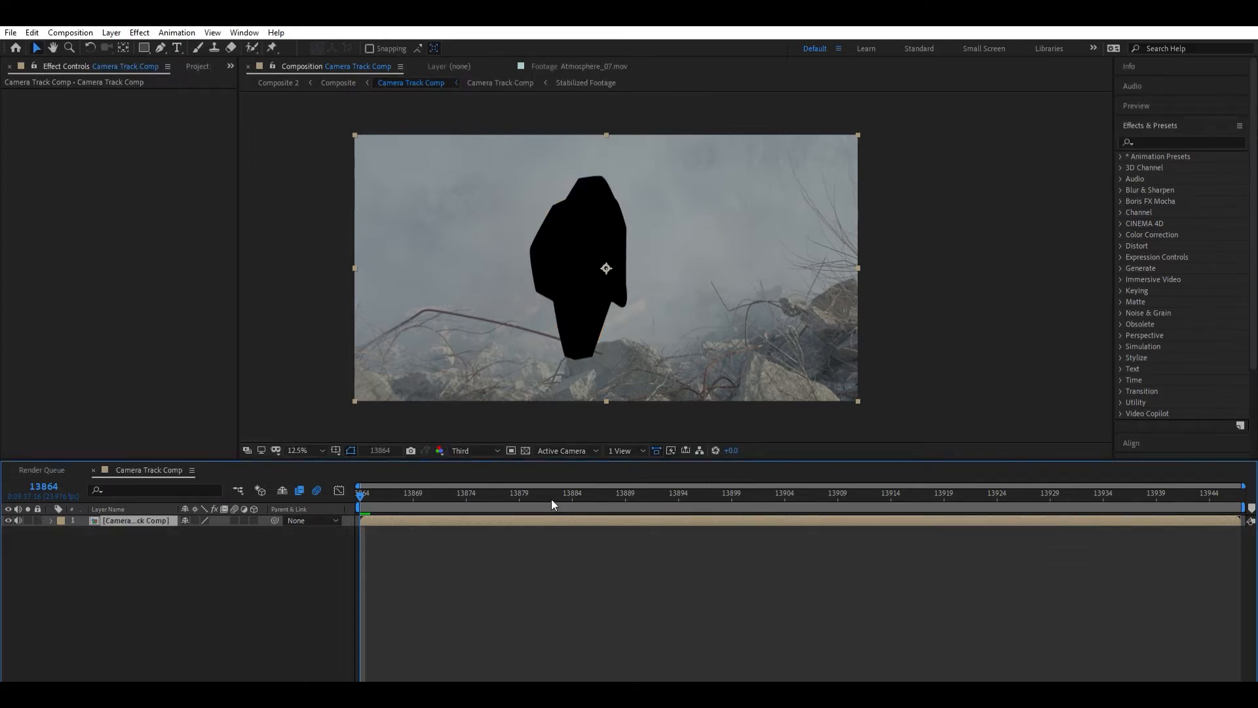
- Check the cut-out throughout the composition and start camera tracking on the pre-composed layer with the 3D Camera Tracker
drag(959, 490, 320, 580)
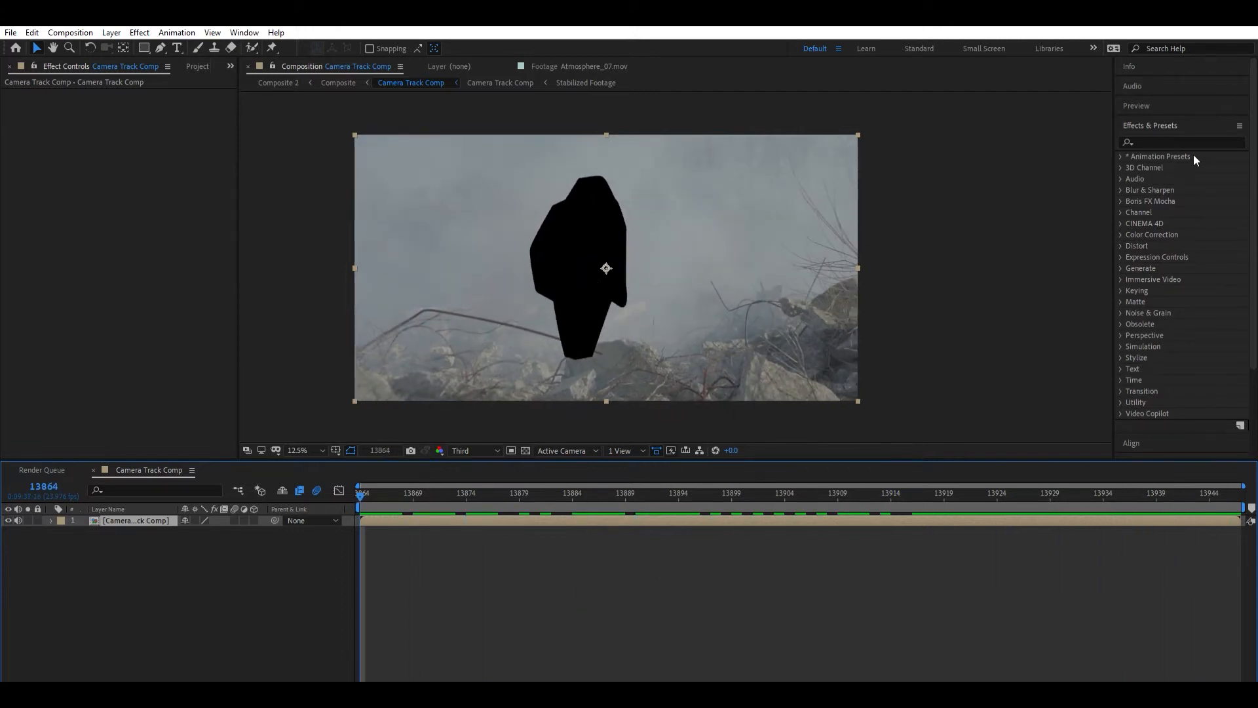
scroll(1153, 421, down, 3)
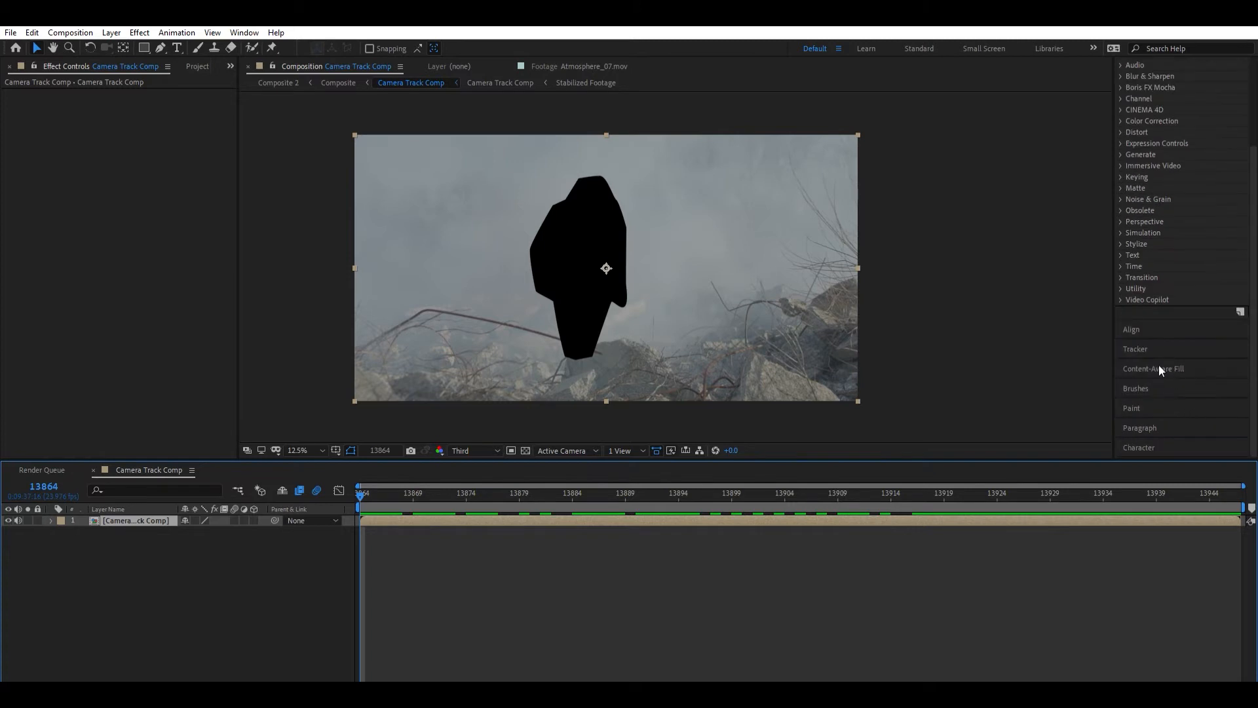
click(1150, 336)
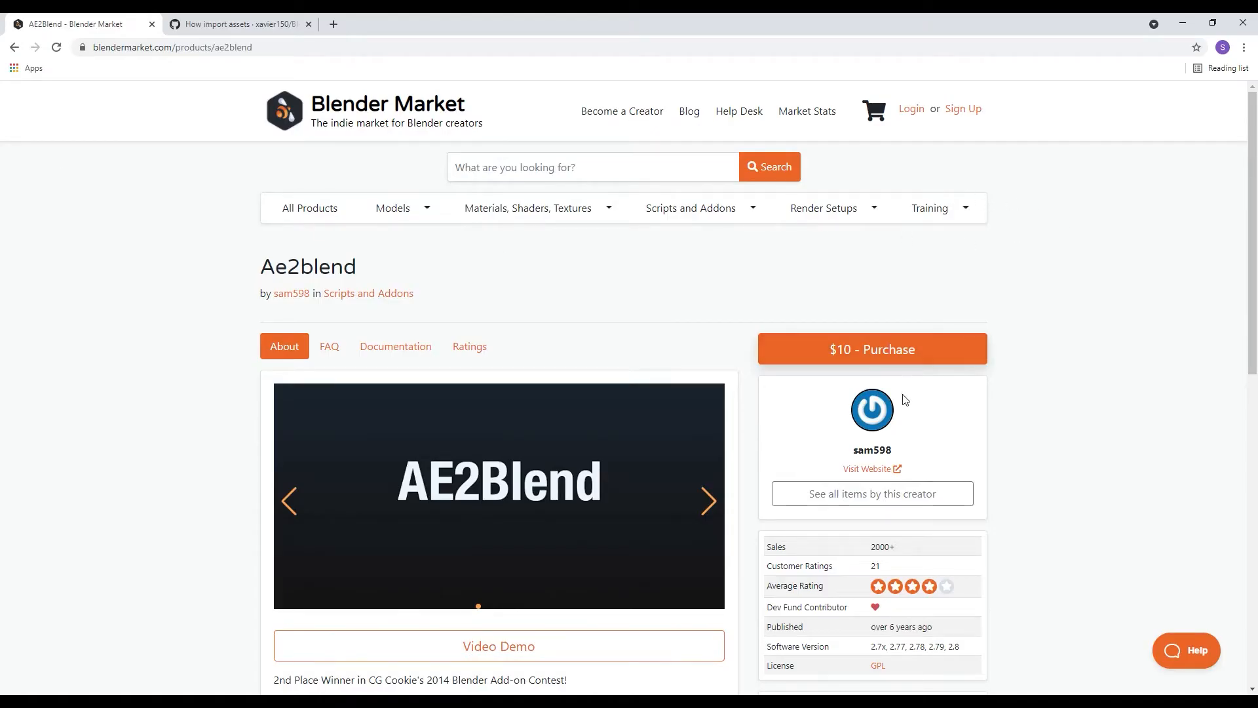
- Read through the AE2Blend add-on's description and features on its Blender Market product page
scroll(871, 459, down, 1)
scroll(872, 443, down, 1)
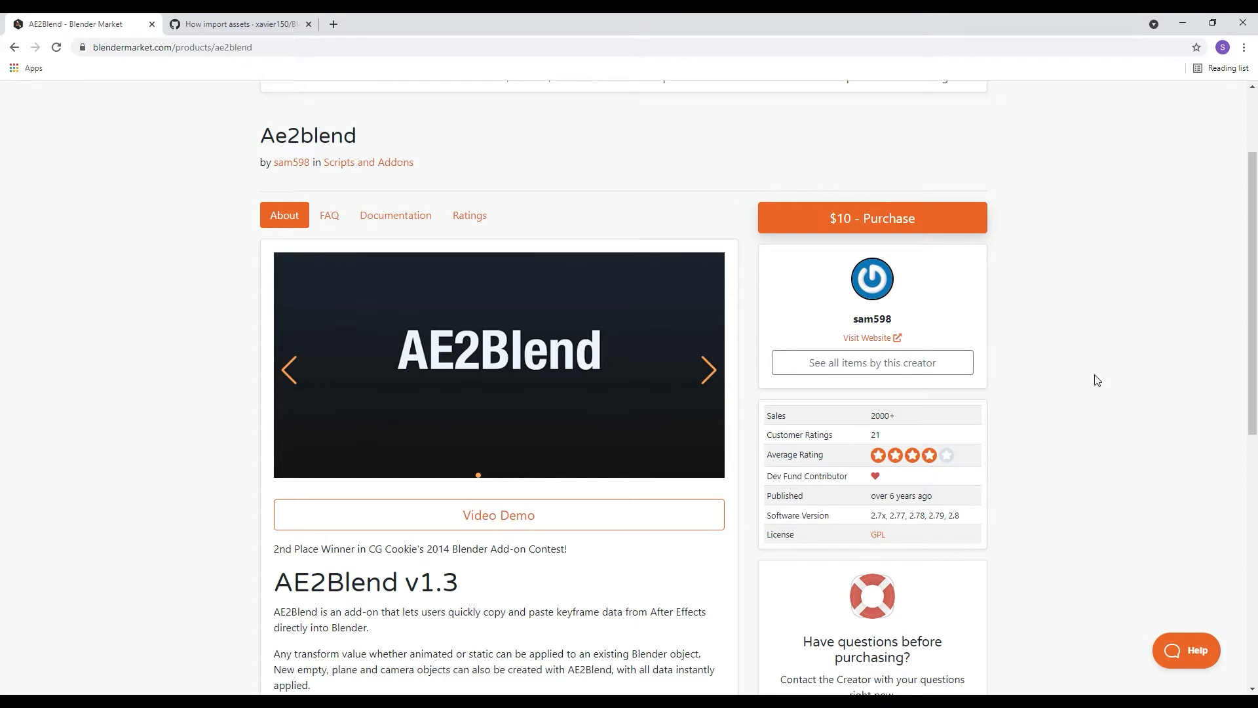
scroll(1093, 379, down, 3)
scroll(1093, 379, down, 1)
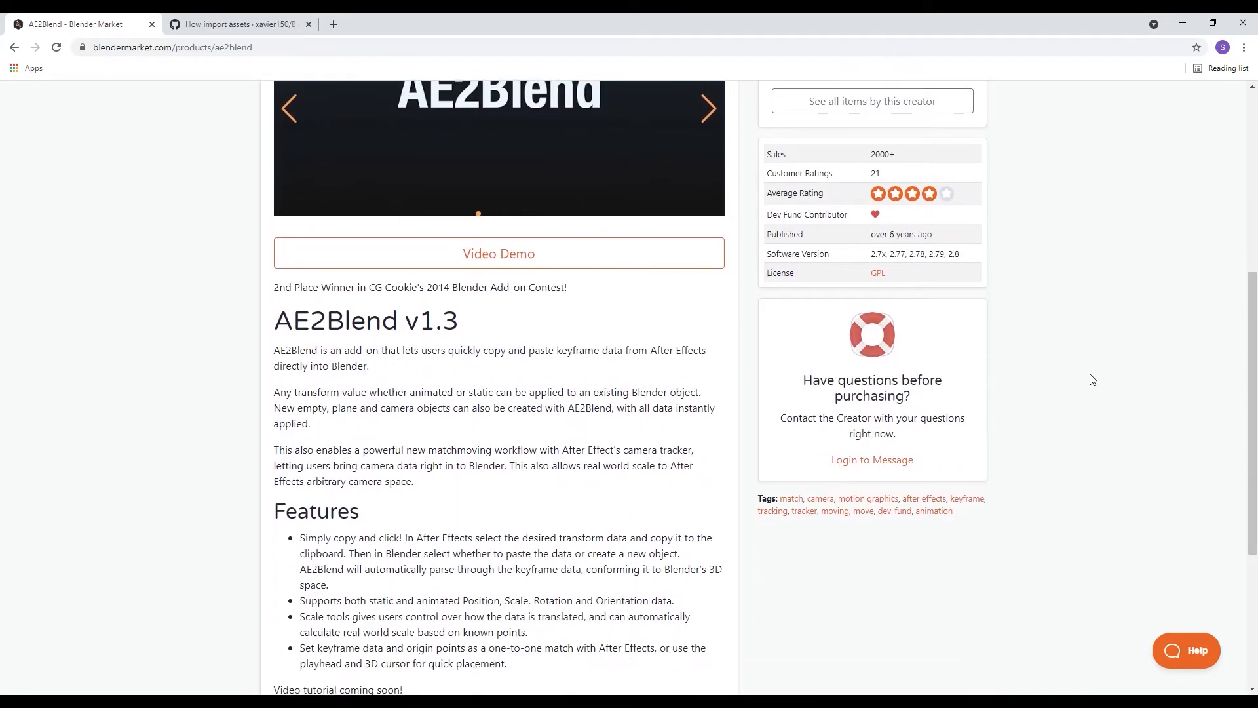
scroll(1093, 379, down, 4)
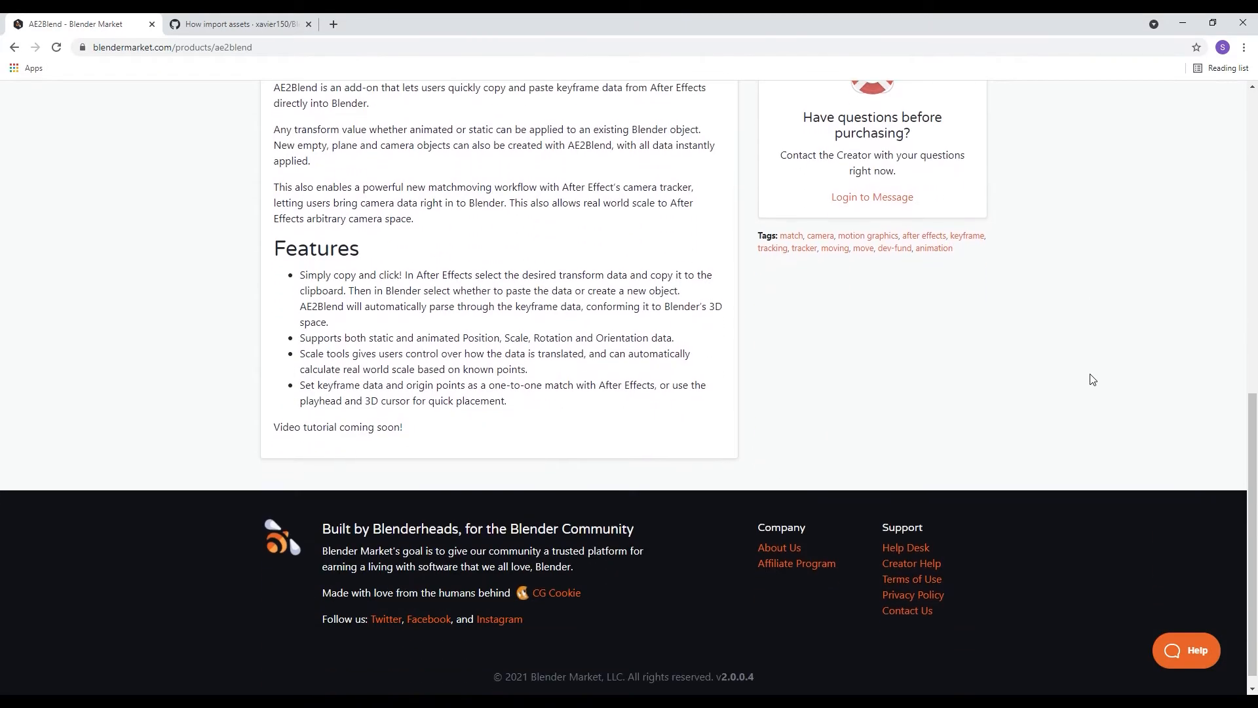
scroll(1093, 381, up, 10)
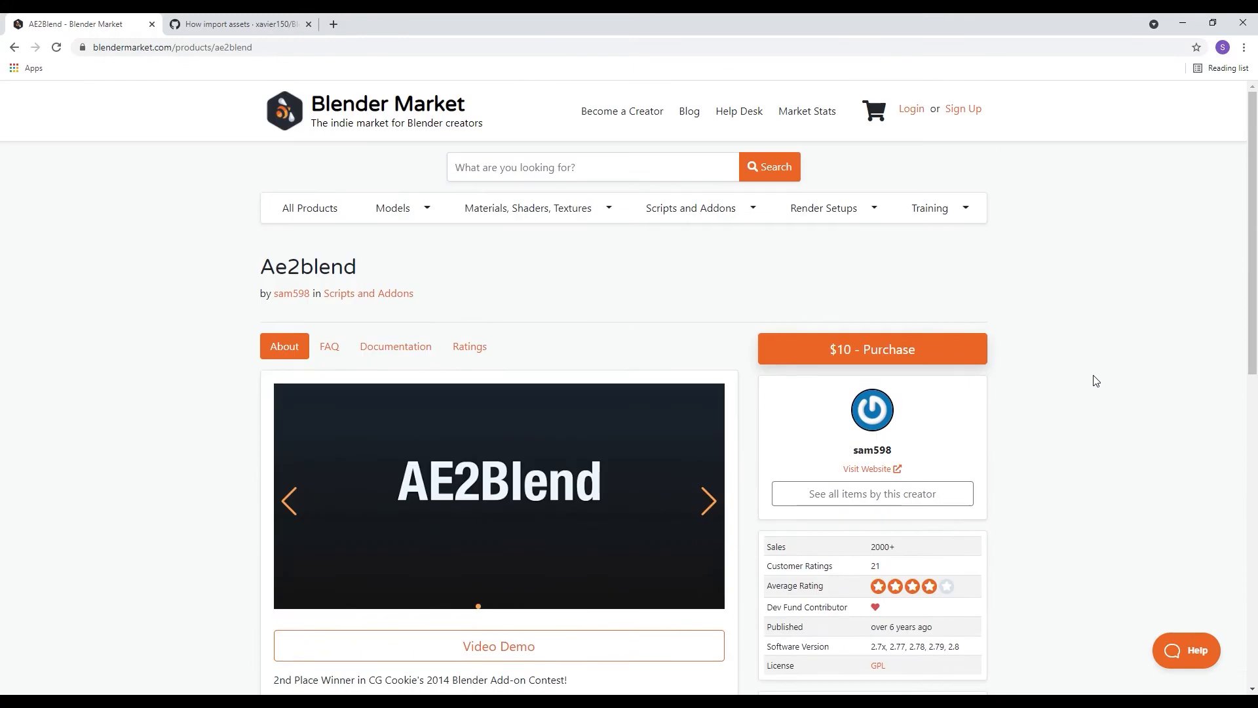
- Read the Blender-For-UnrealEngine-Addons wiki page on importing assets, down through the sections on importing assets and Blender cameras with python
click(231, 19)
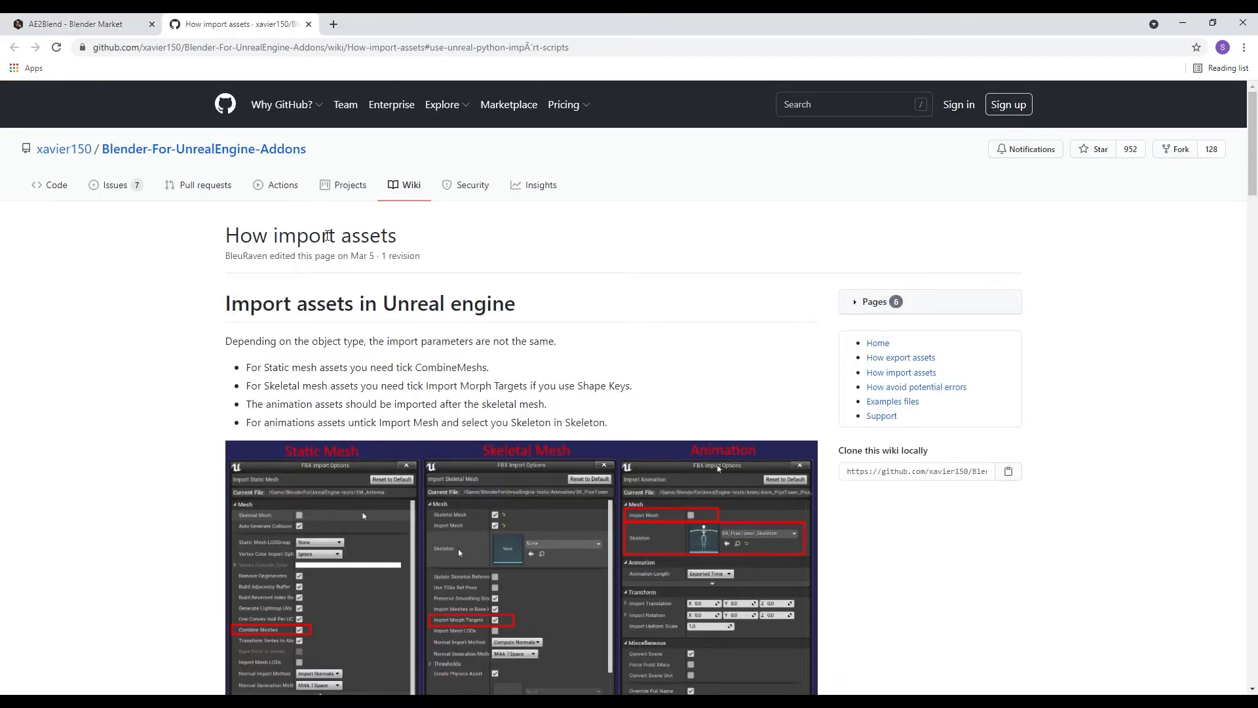
drag(232, 233, 393, 233)
click(327, 254)
drag(224, 313, 483, 305)
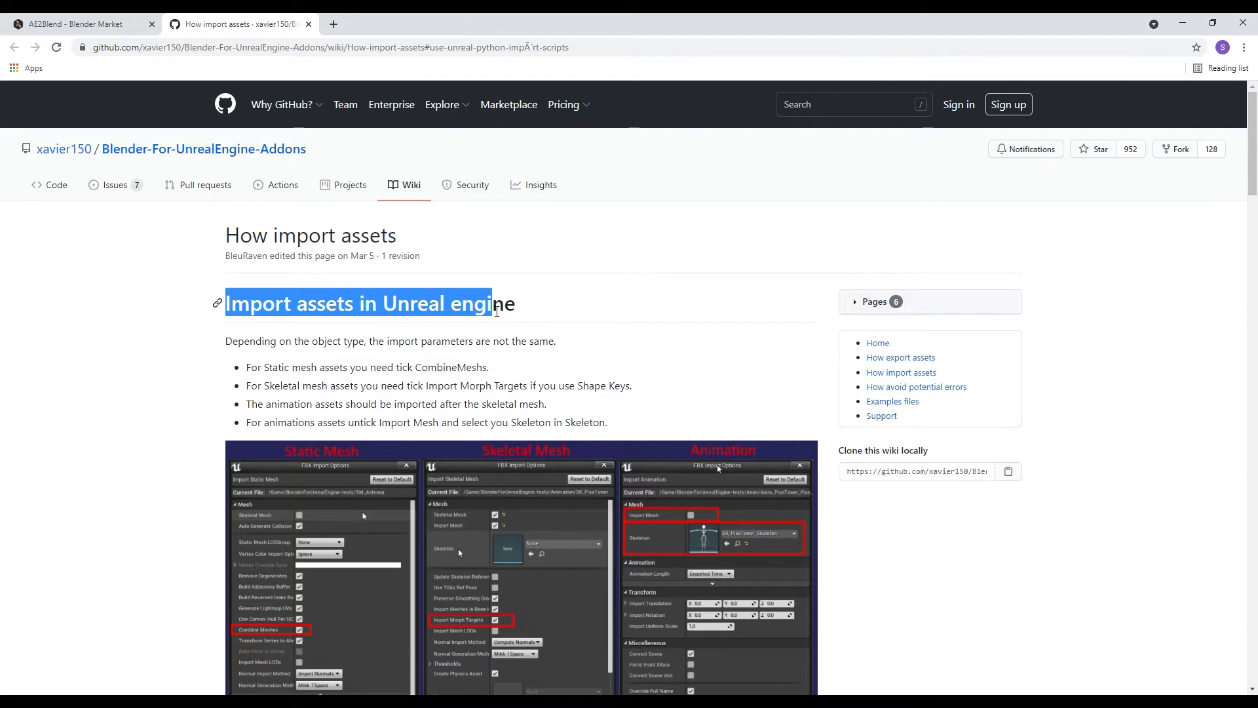
click(478, 301)
scroll(475, 292, down, 1)
scroll(479, 294, down, 15)
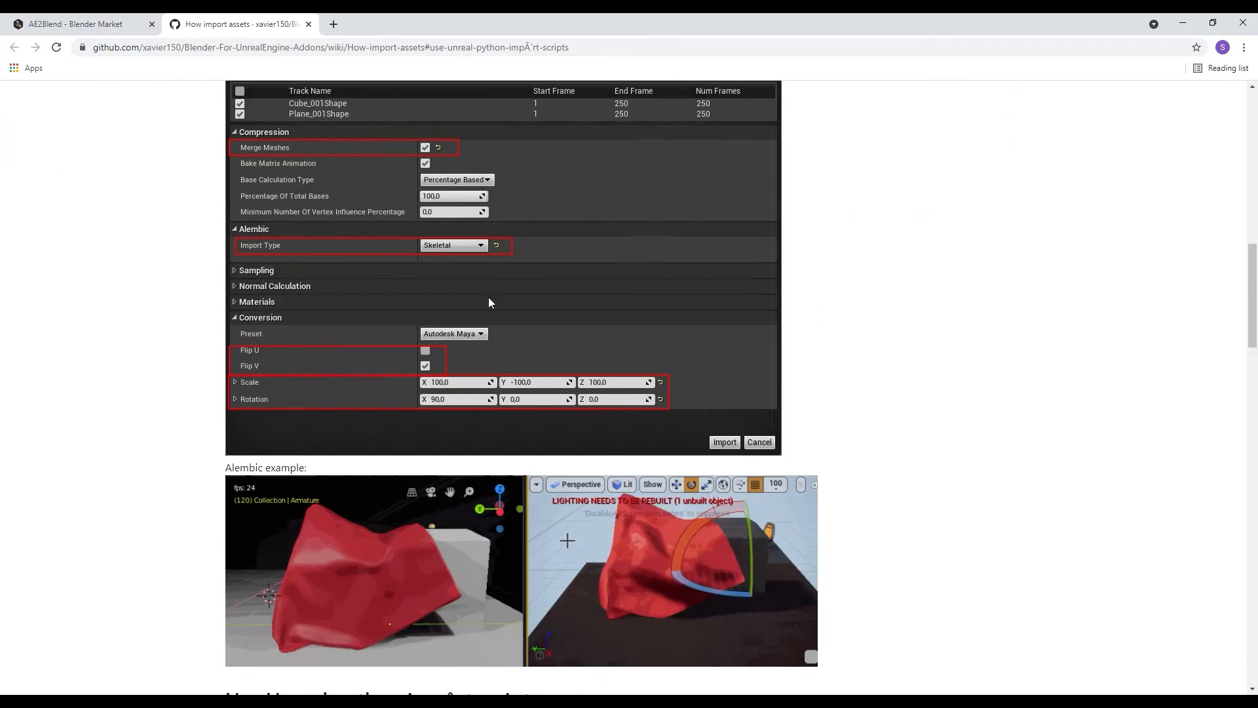
scroll(745, 332, down, 11)
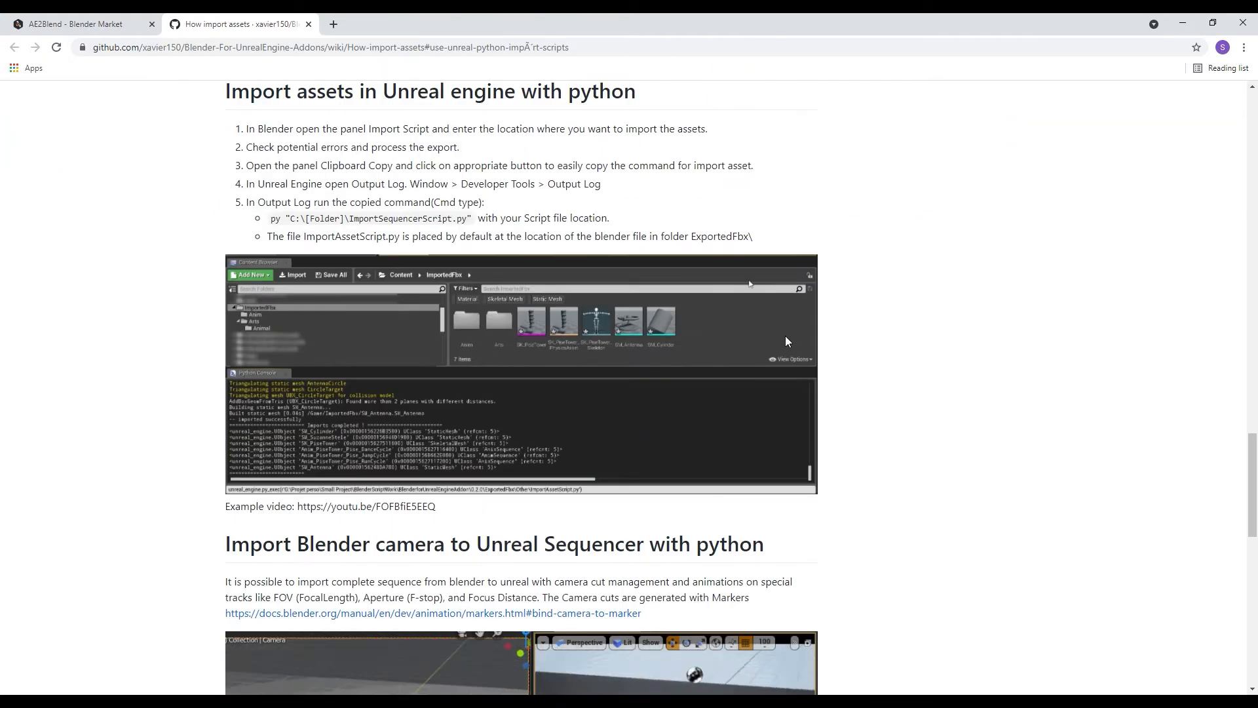
scroll(785, 335, down, 8)
scroll(834, 346, down, 5)
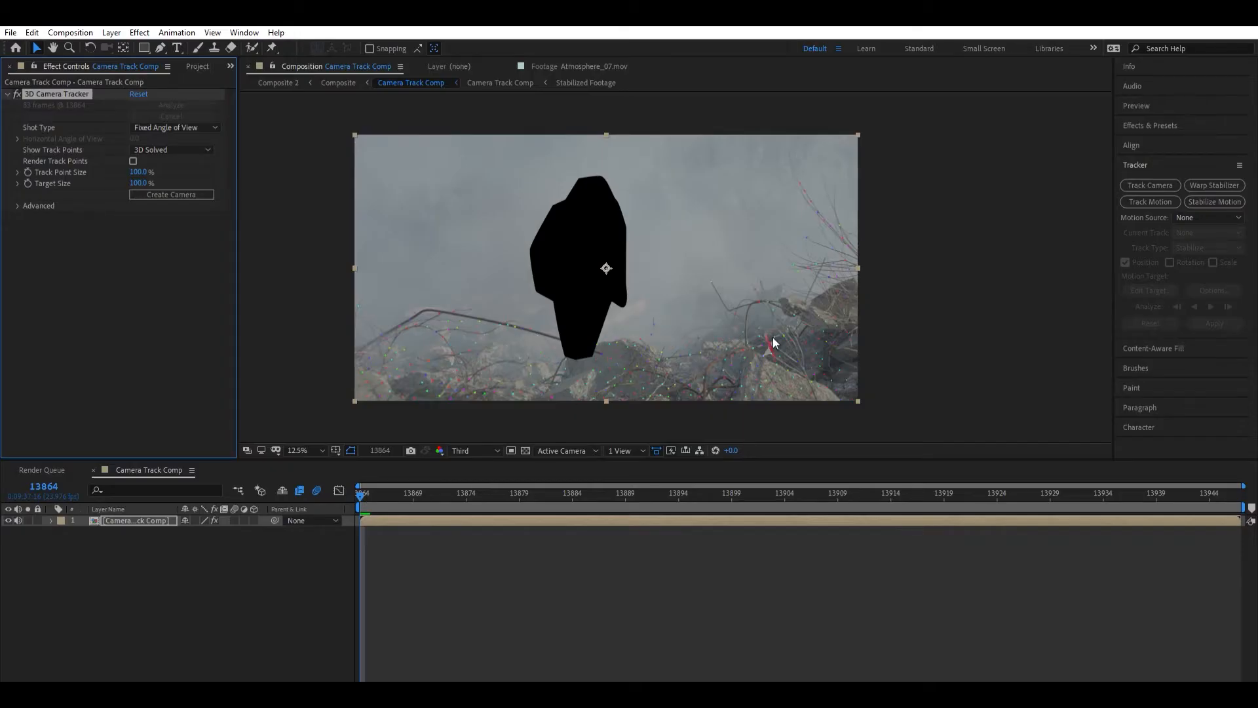
- Return to After Effects and examine the solved 3D track points on the rocks up close, including at frame 13913
scroll(554, 354, up, 1)
drag(555, 354, 434, 212)
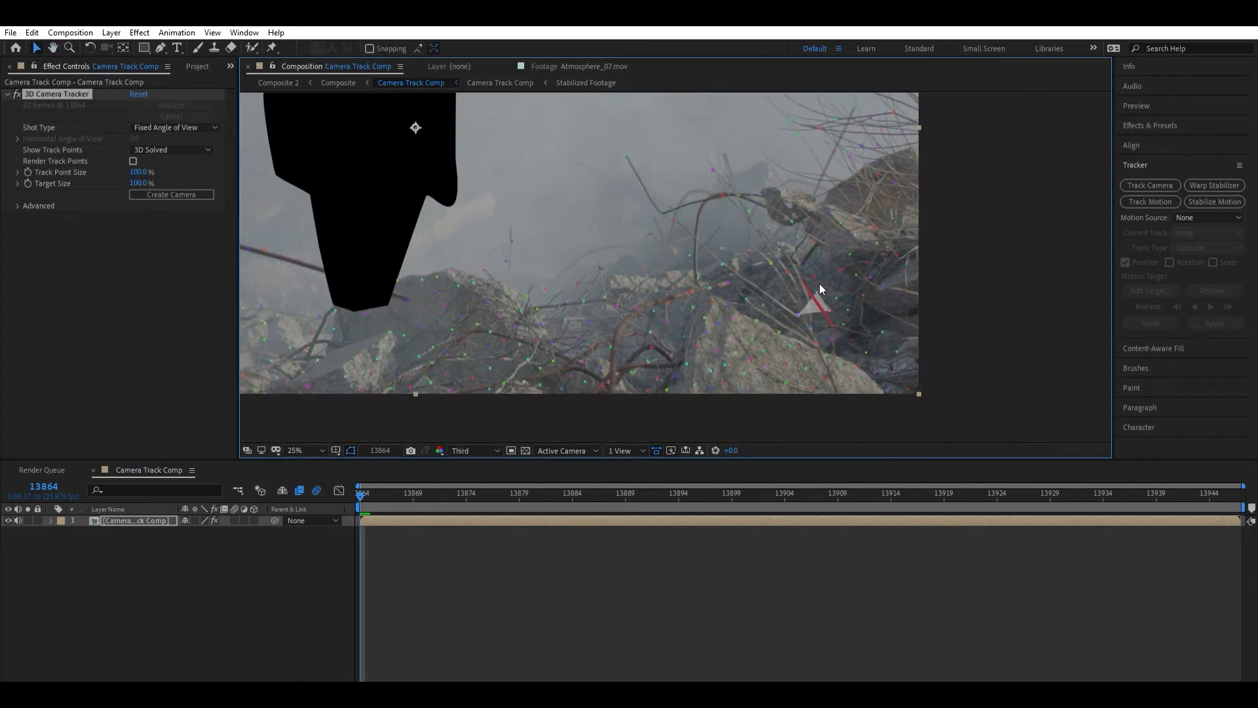
drag(592, 279, 865, 308)
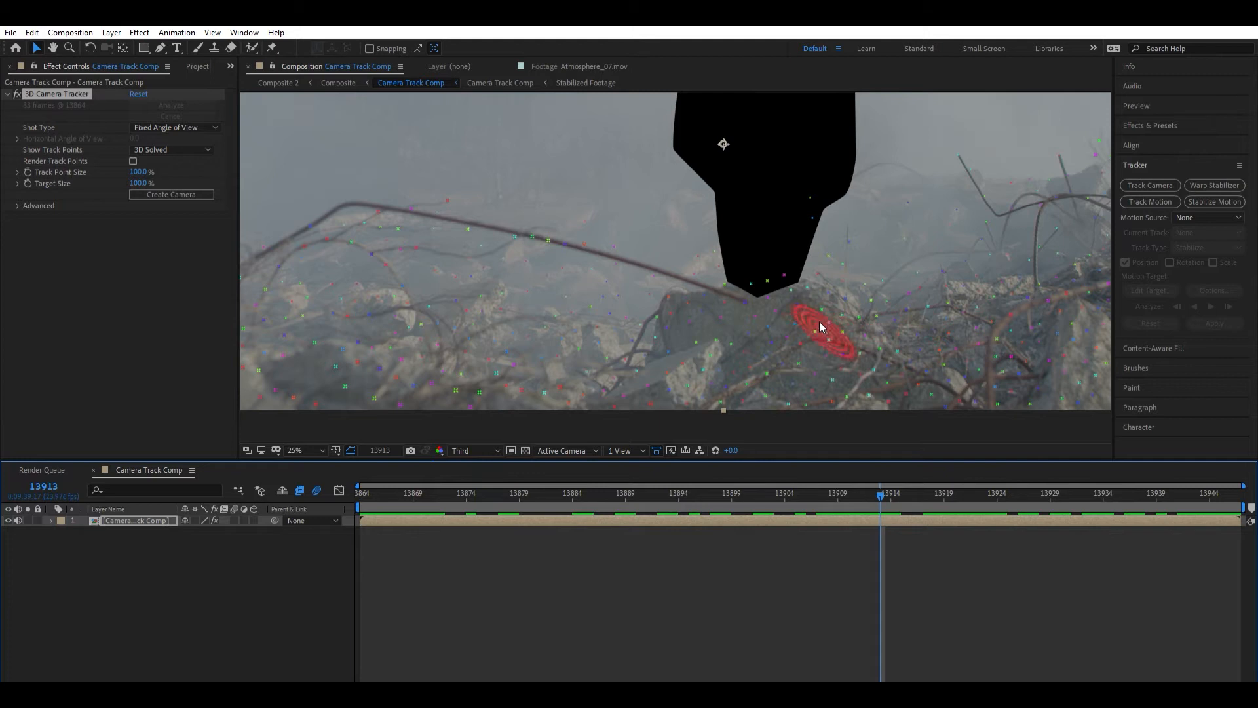
- Create a track solid and tracked camera from the 3D tracker target on the rocks beside the masked figure's feet
click(852, 310)
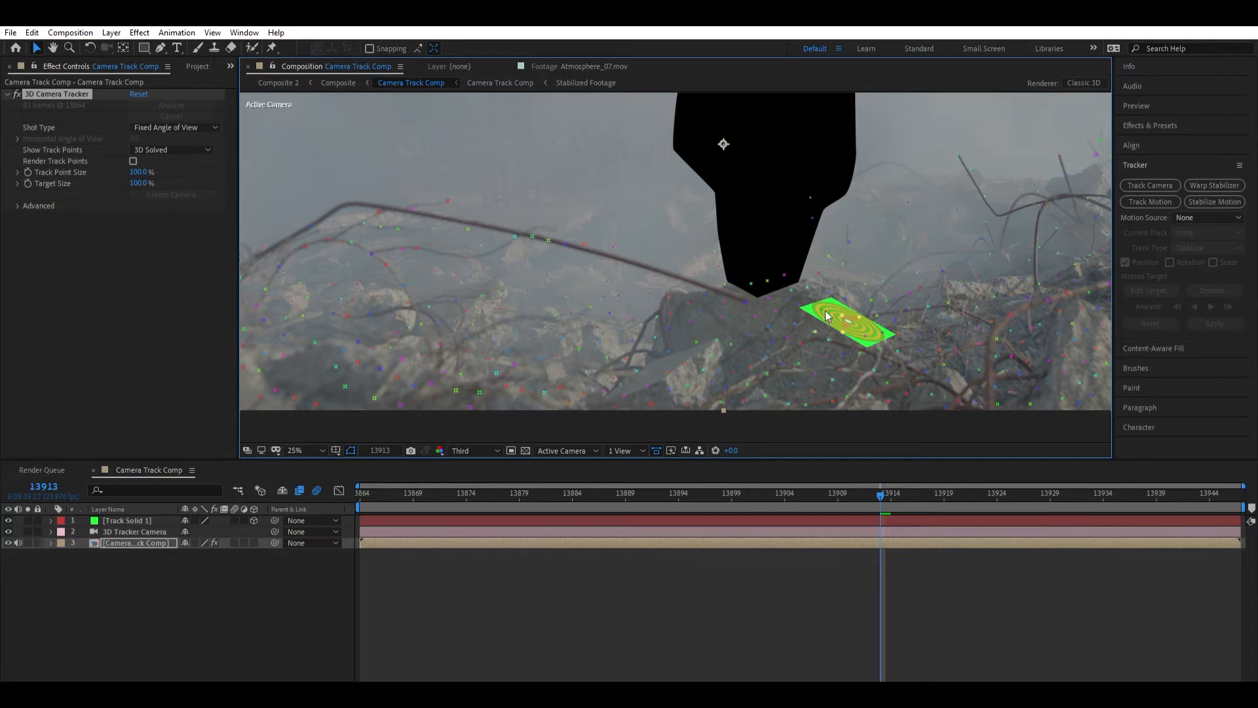
click(164, 527)
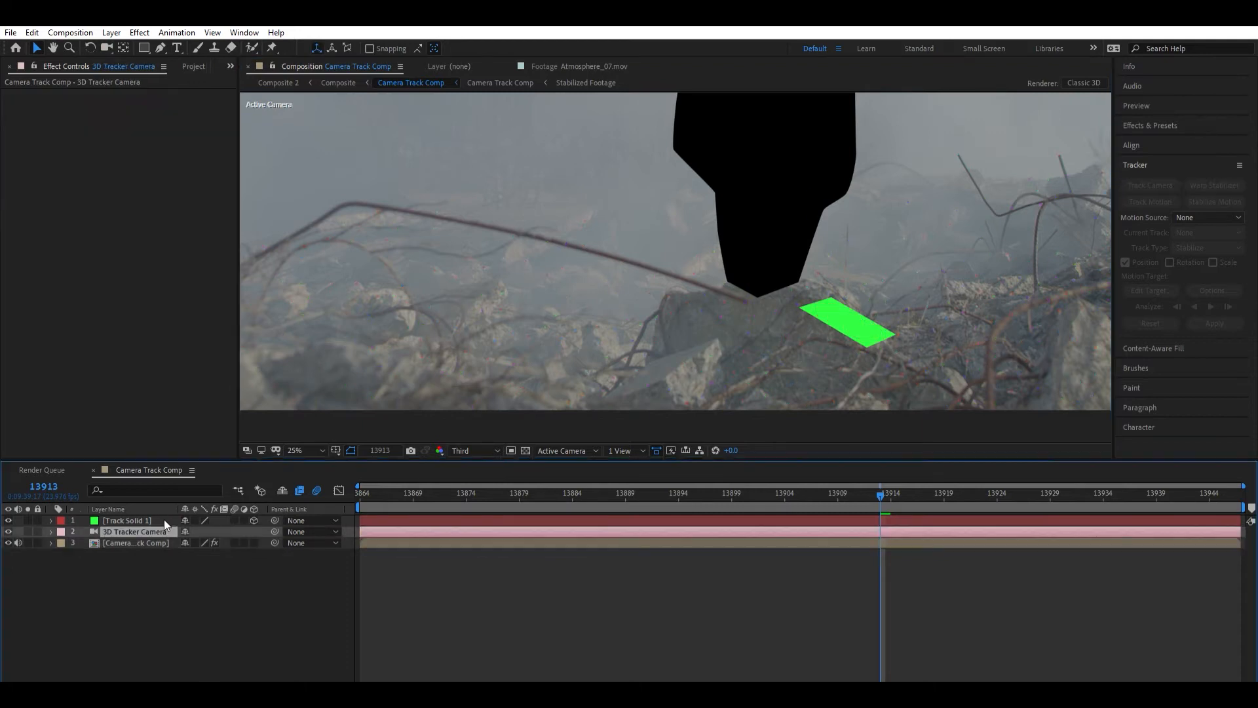
click(187, 548)
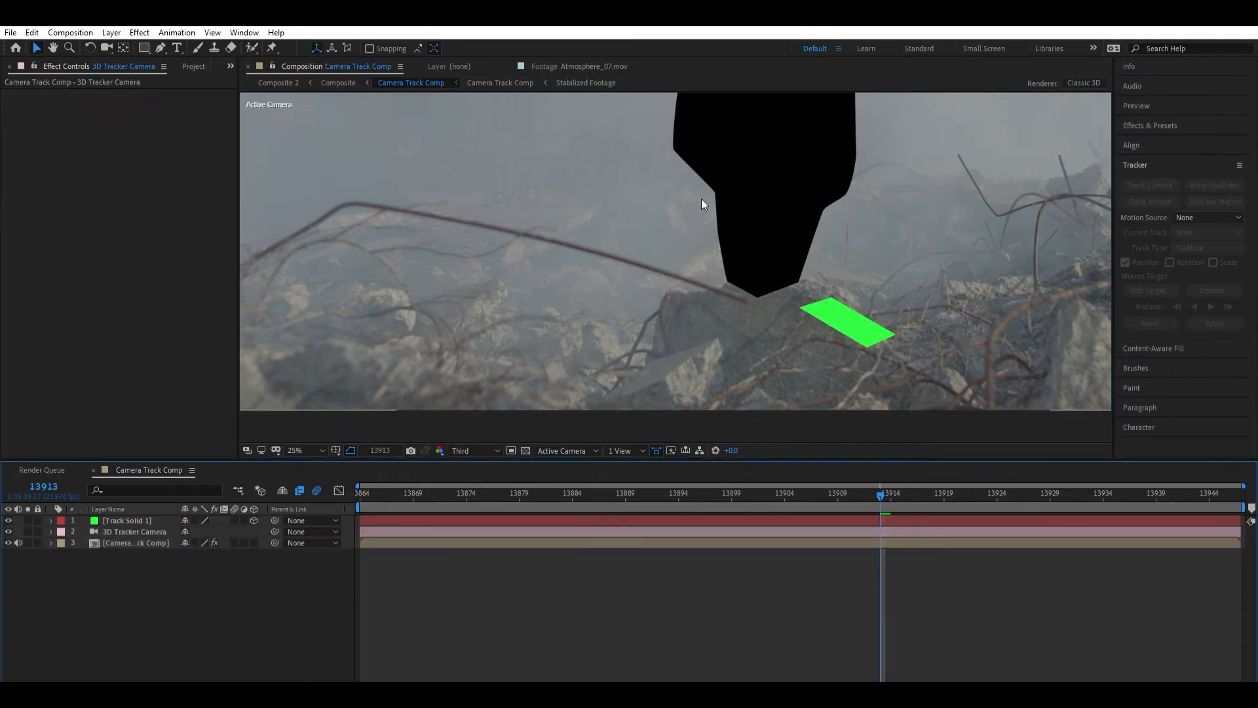
- Play back the composition to check how the green track solid sticks to the rocks
scroll(792, 221, down, 1)
drag(793, 221, 745, 242)
scroll(741, 232, up, 1)
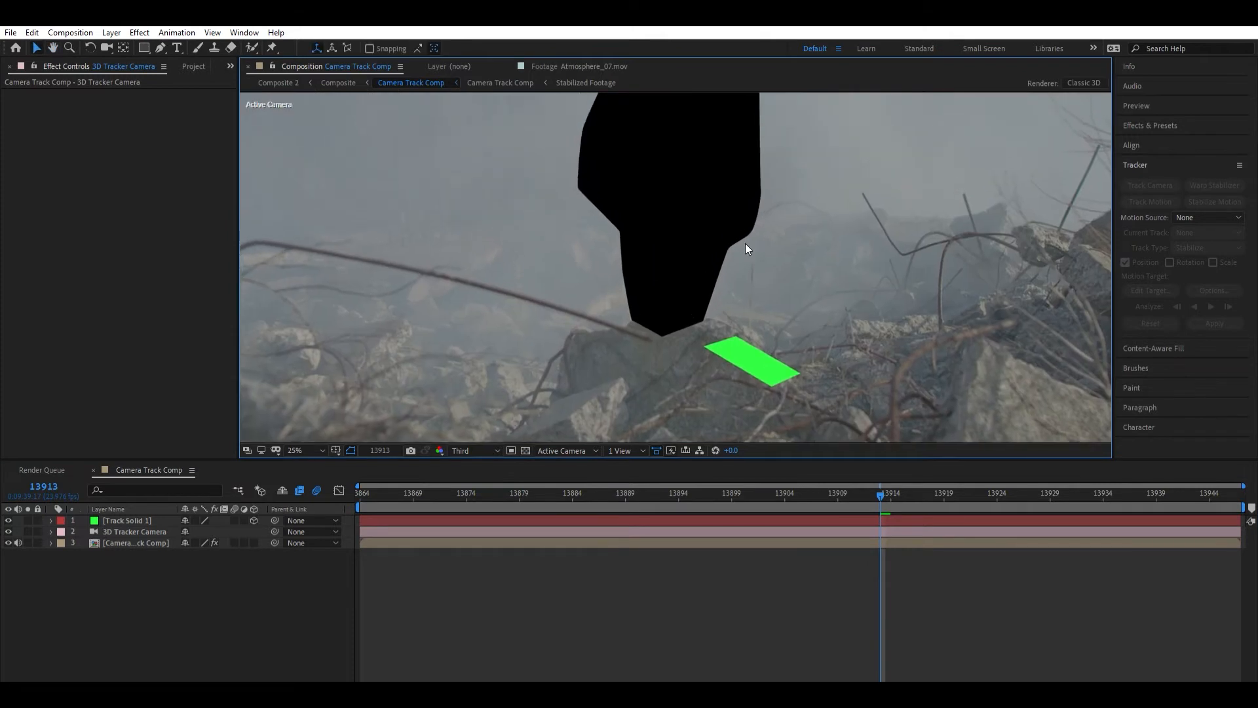
key(space)
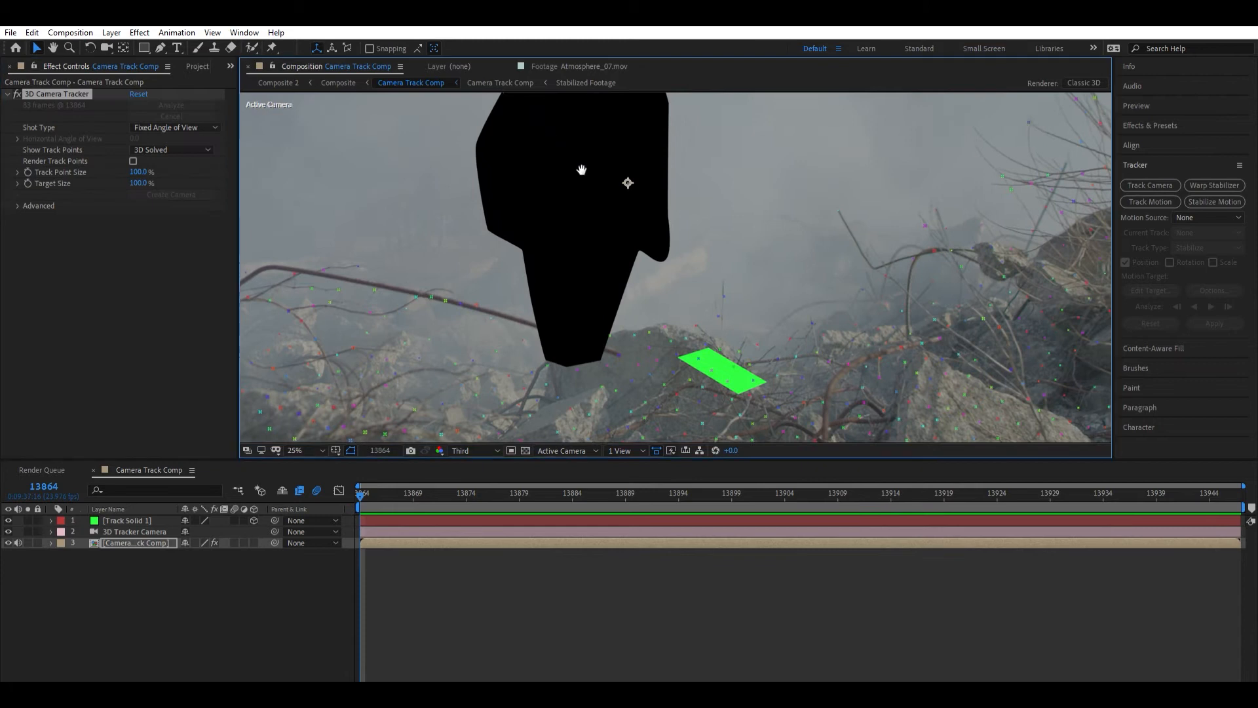
drag(582, 170, 669, 211)
scroll(719, 153, down, 1)
- At frame 13946, create a second track solid from the track points on the distant ground behind the masked figure
drag(1014, 484, 1232, 486)
scroll(769, 266, up, 2)
drag(777, 271, 798, 287)
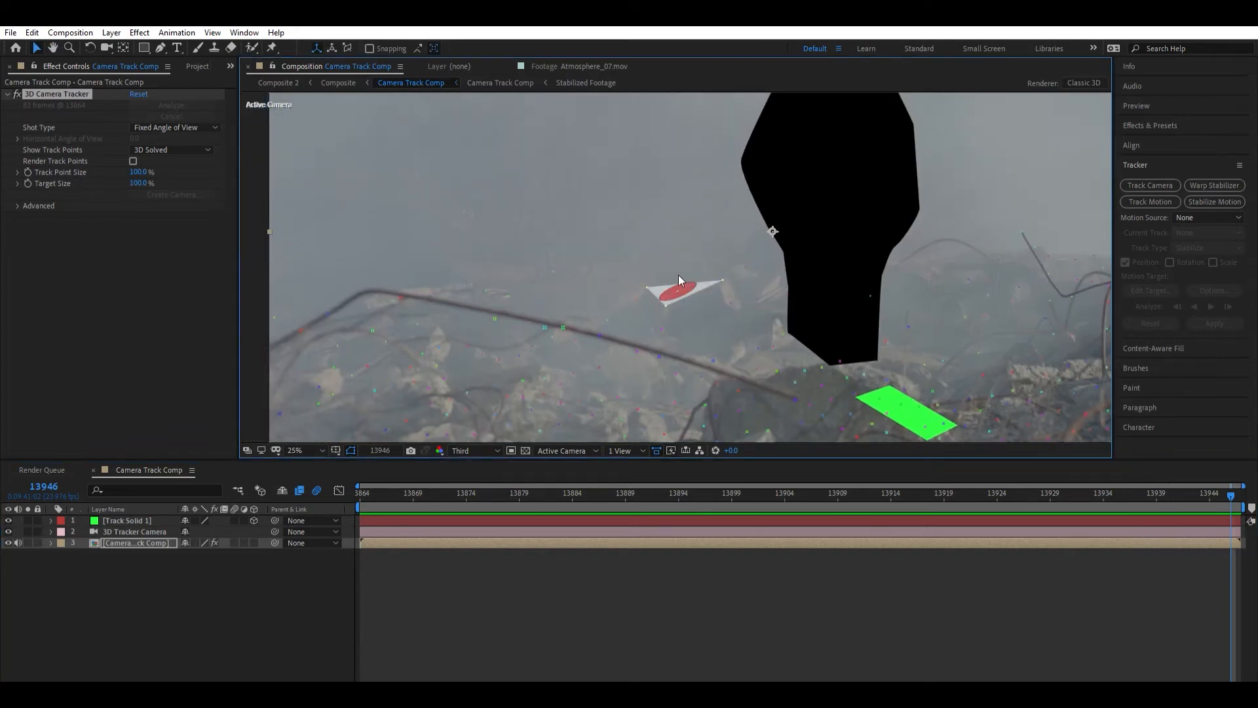
click(749, 301)
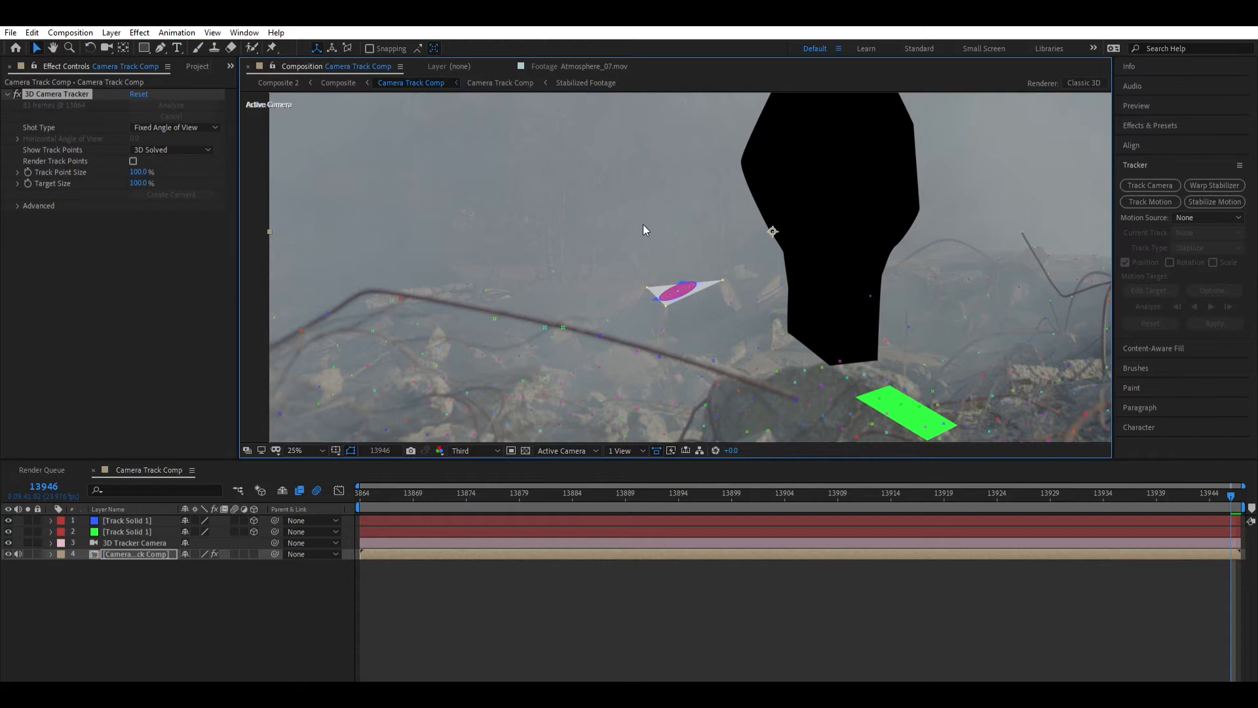
- Play the composition to check how the green and blue track solids follow the footage
scroll(643, 224, down, 1)
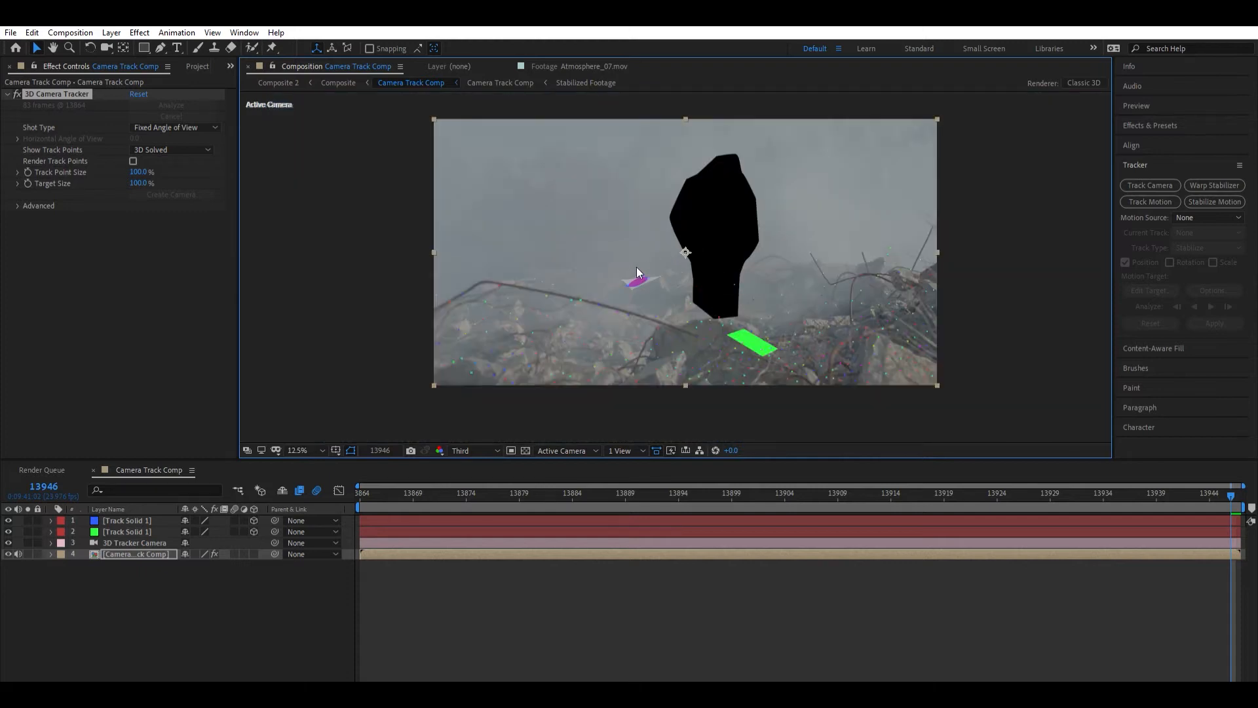
scroll(649, 275, up, 1)
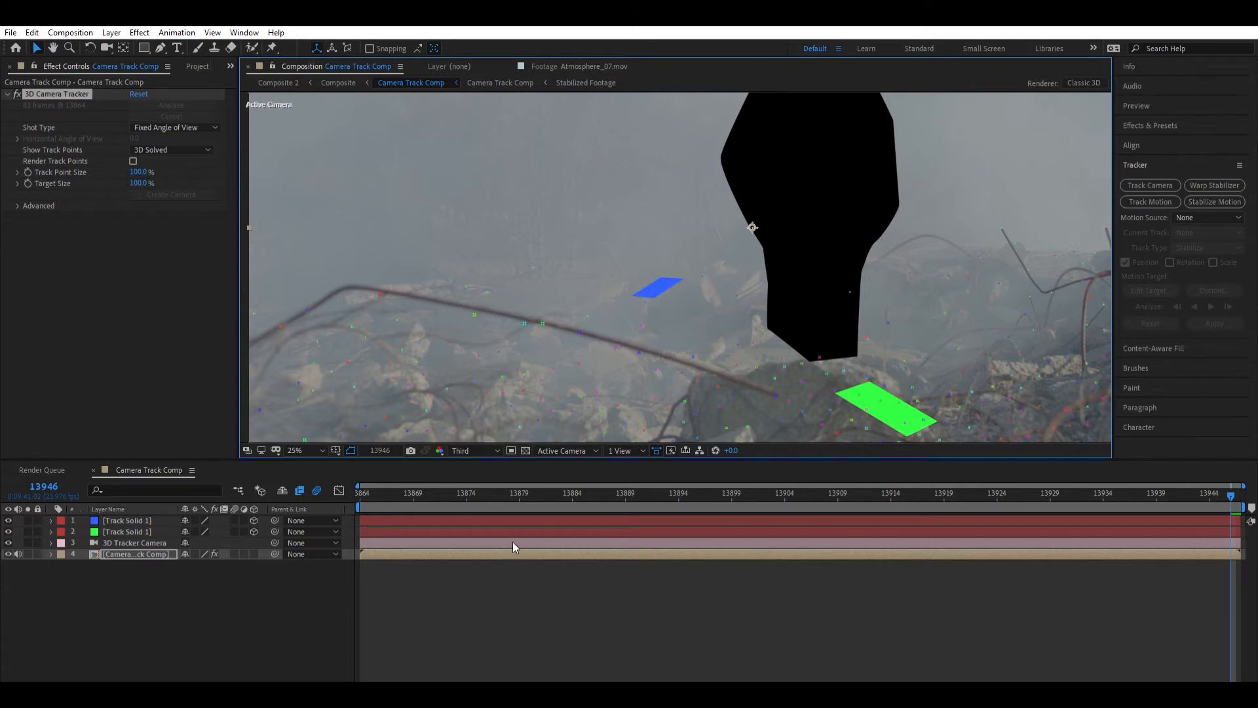
key(space)
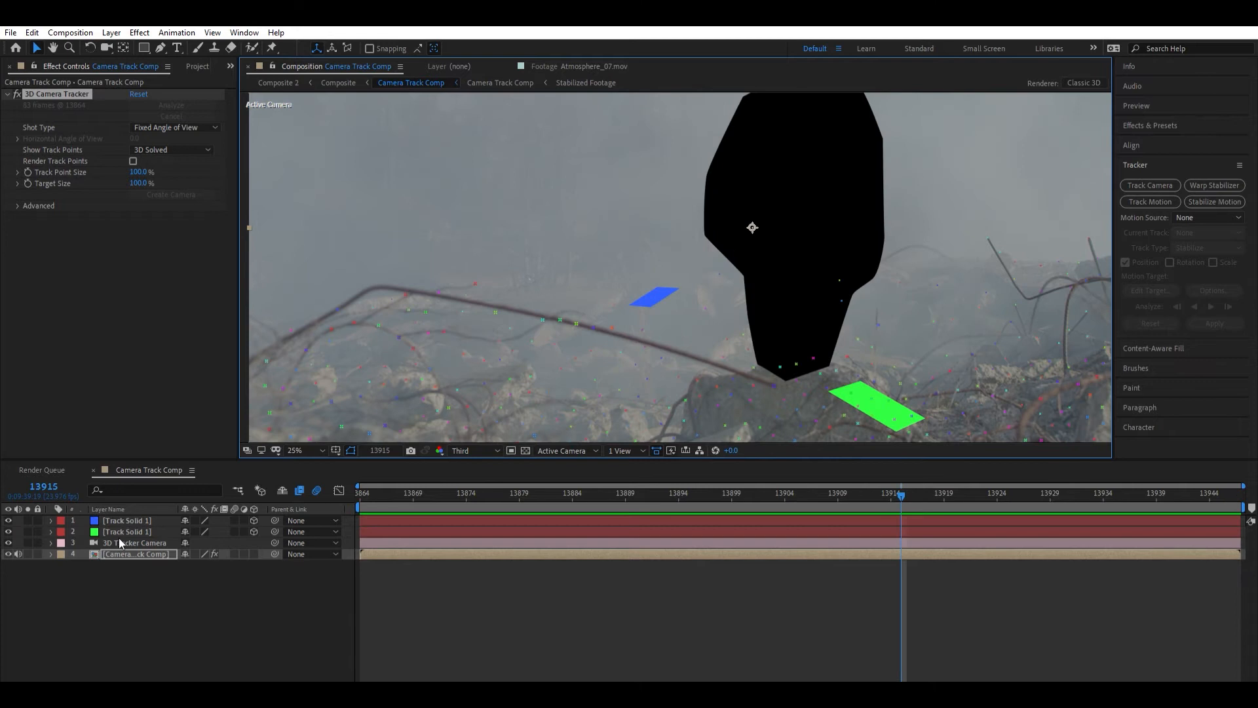
- Open the nested Camera Track Comp and set the Footage layer's Mask 1 mode to None
double_click(128, 545)
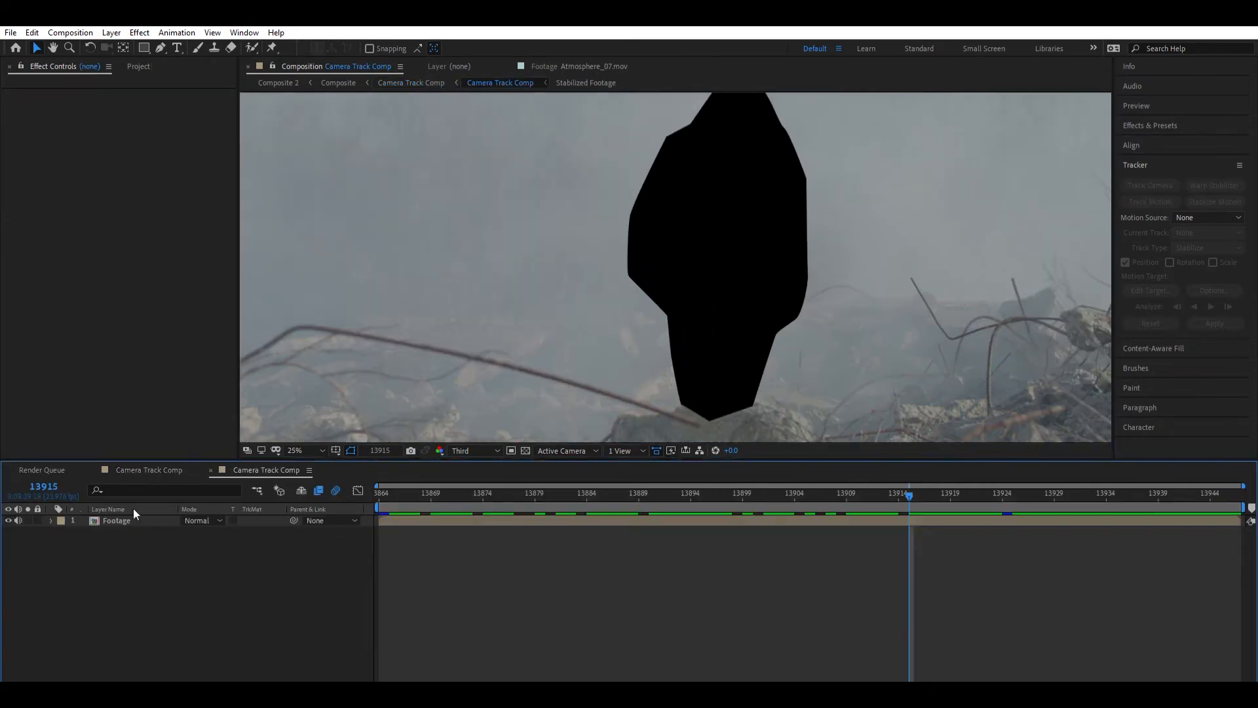
click(129, 518)
key(m)
click(217, 538)
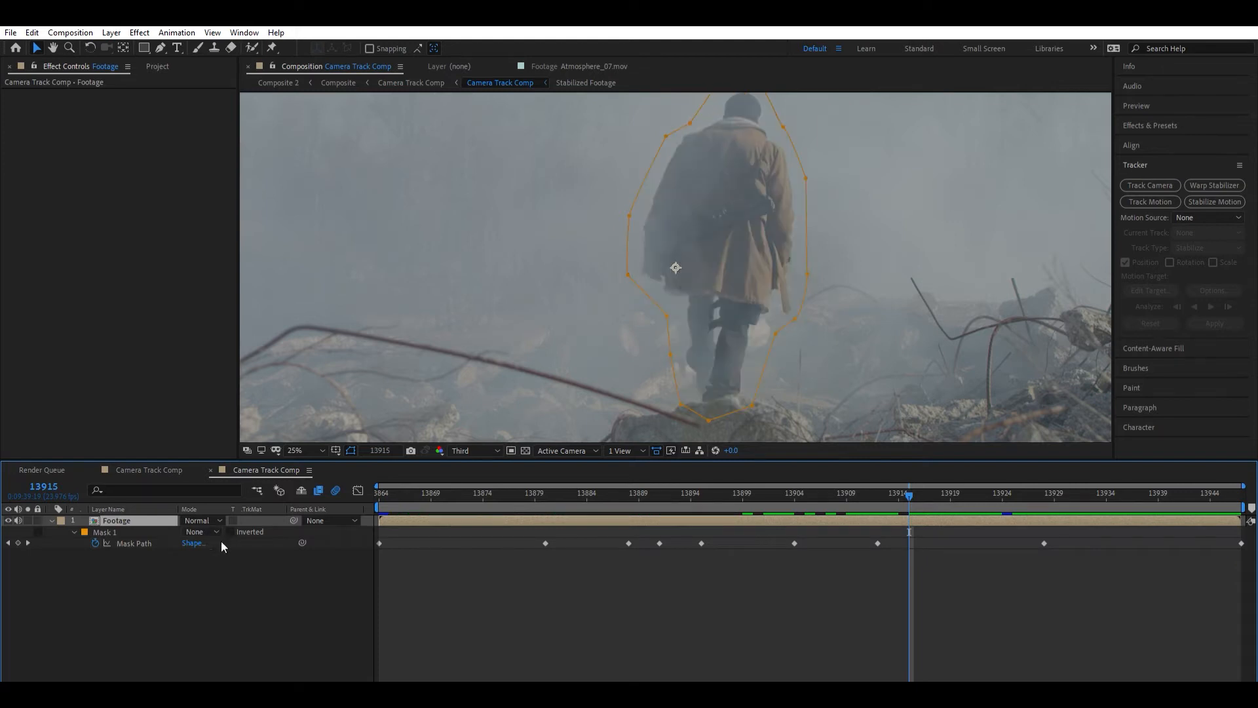
click(278, 572)
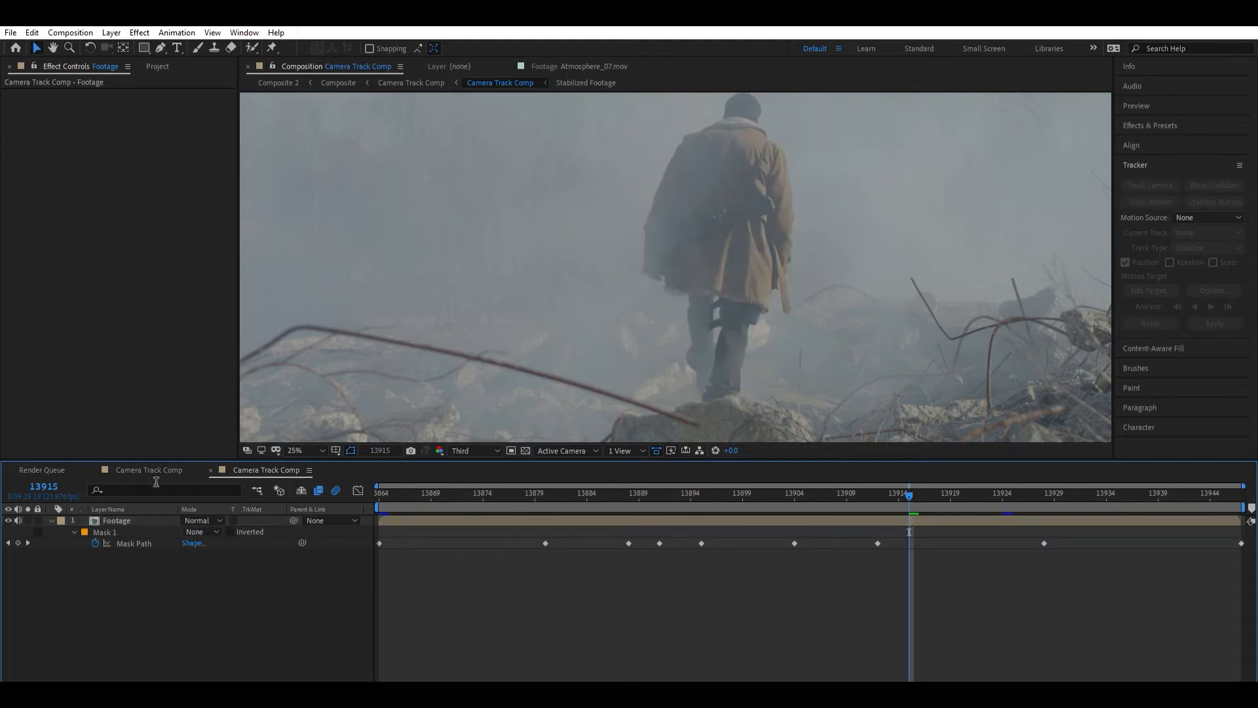
- Return to the parent Camera Track Comp and play it to check both track solids against the unmasked footage
click(152, 470)
scroll(682, 338, down, 2)
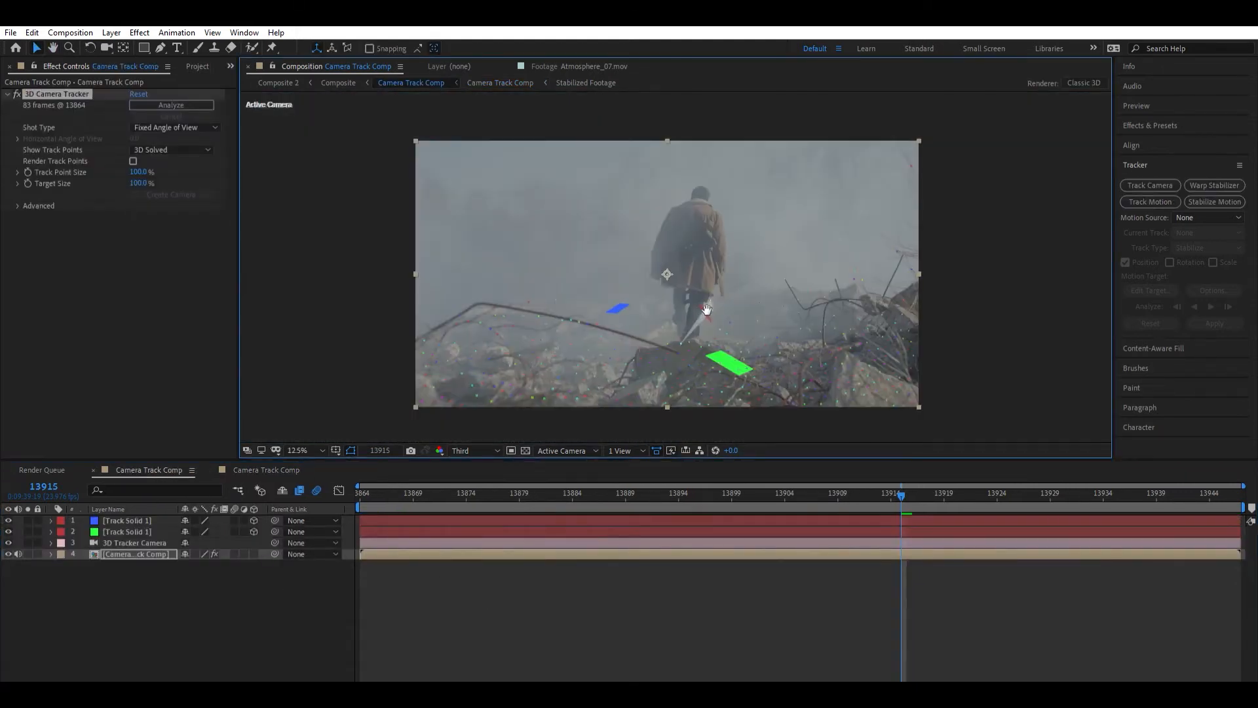
click(595, 583)
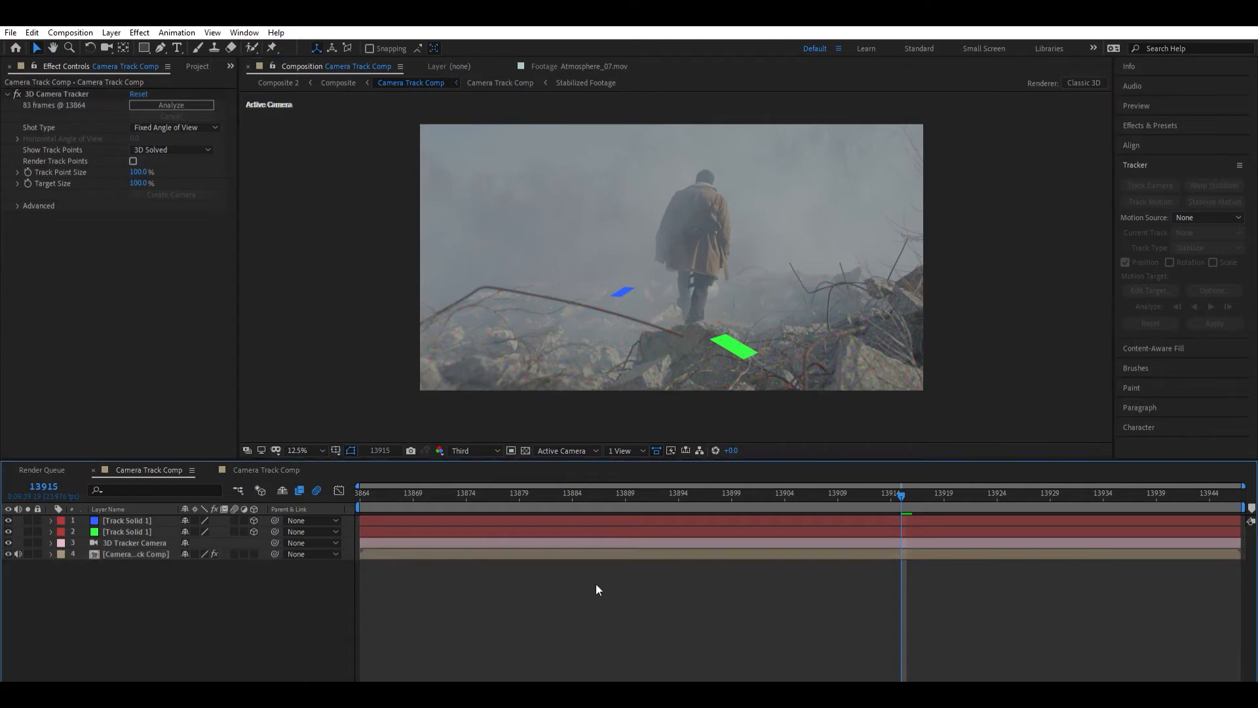
key(space)
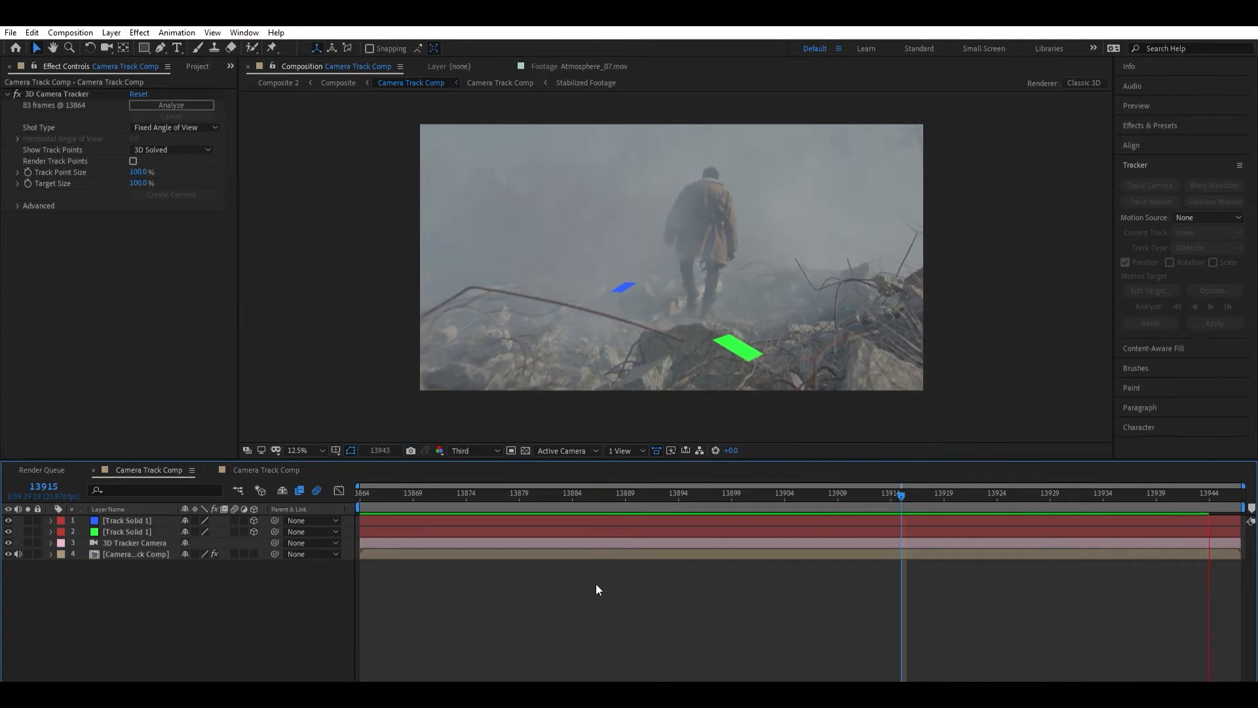
key(space)
- At frame 13864, expand the 3D Tracker Camera's transform properties and select its Position keyframes for copying
drag(873, 488, 298, 505)
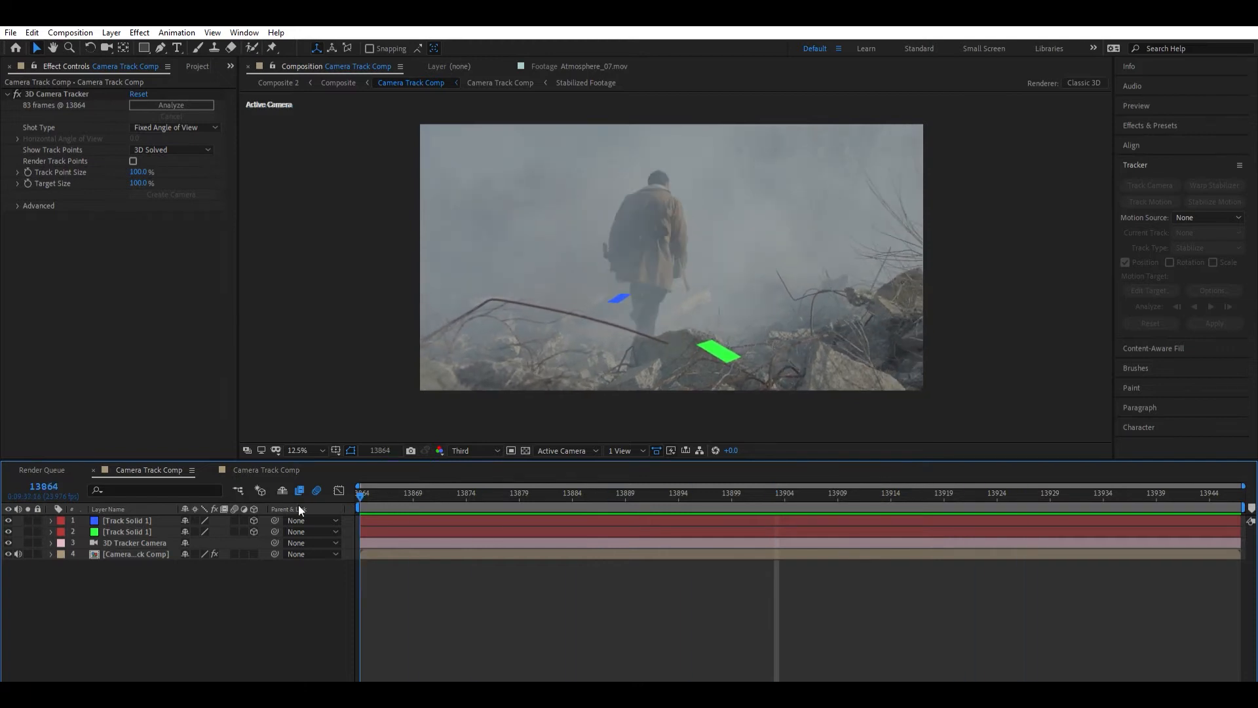
click(51, 543)
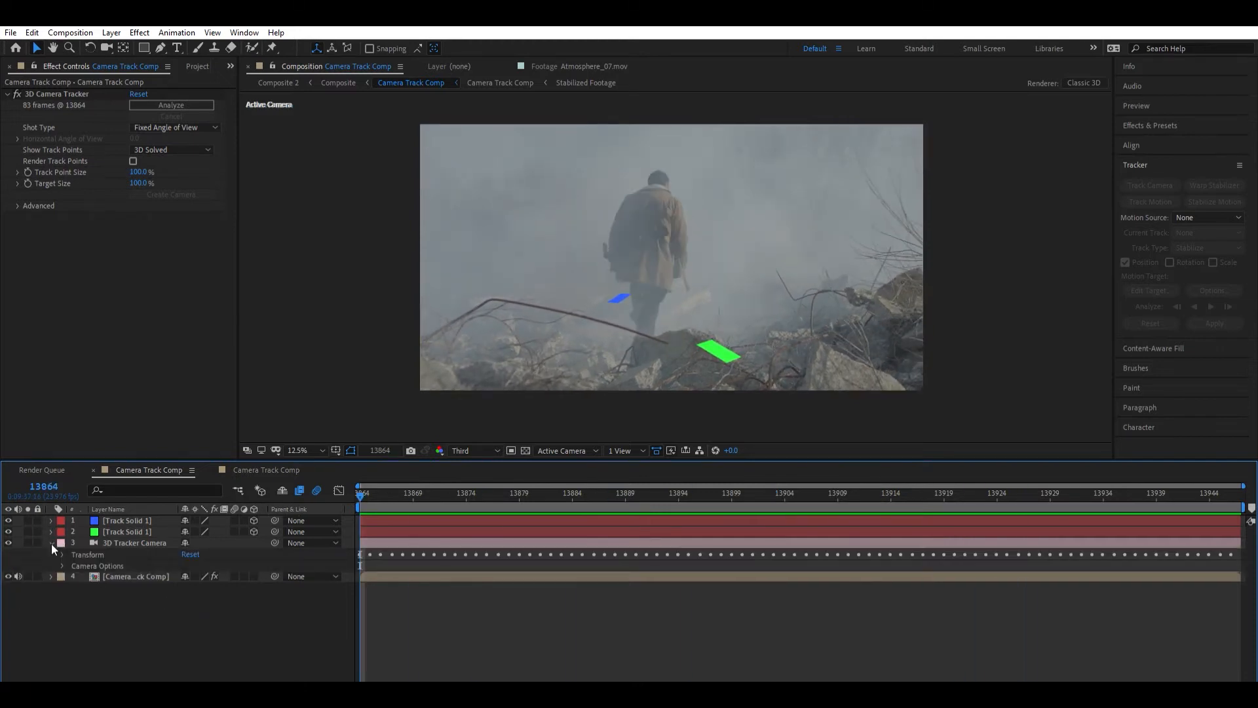
click(62, 554)
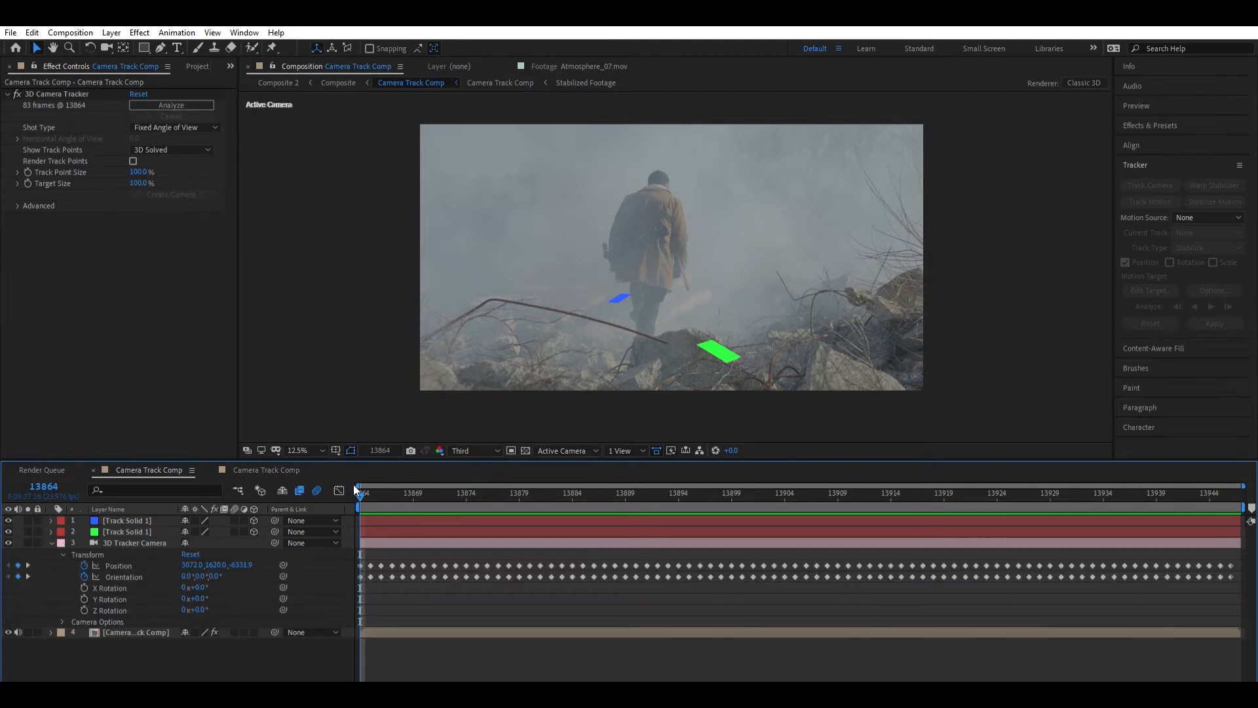
click(137, 567)
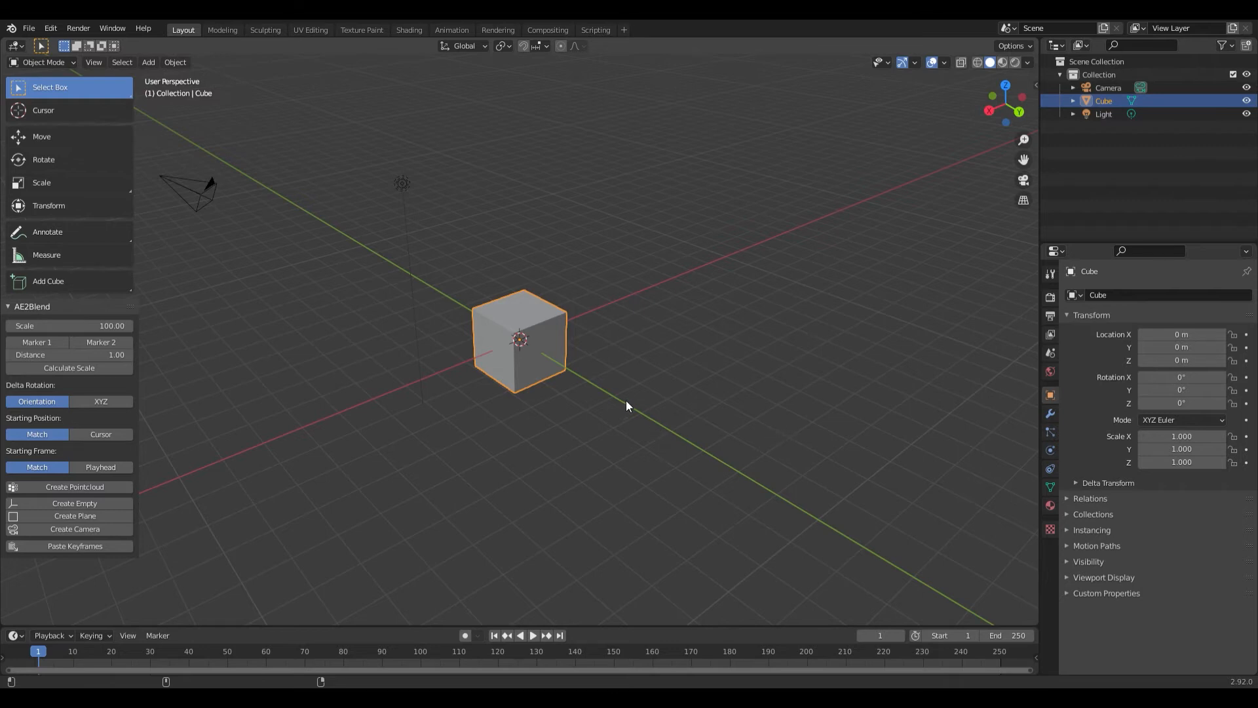
- Switch to Blender and open the preferences
click(50, 29)
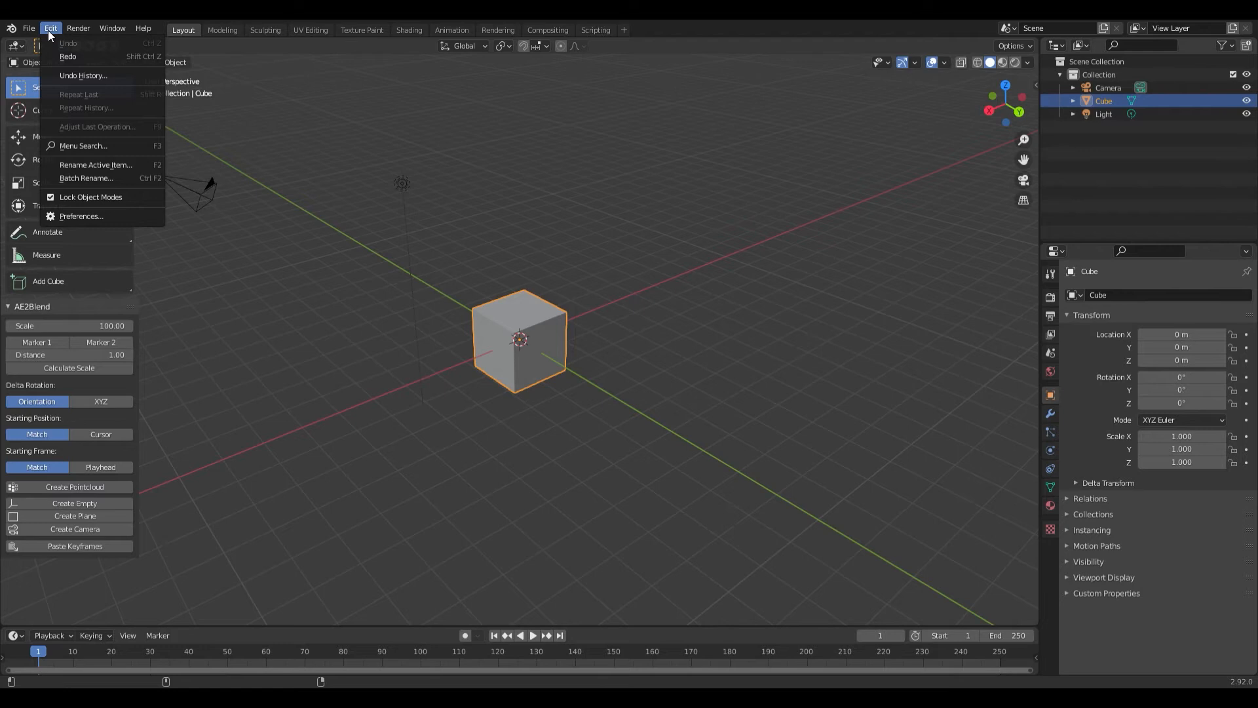
click(100, 216)
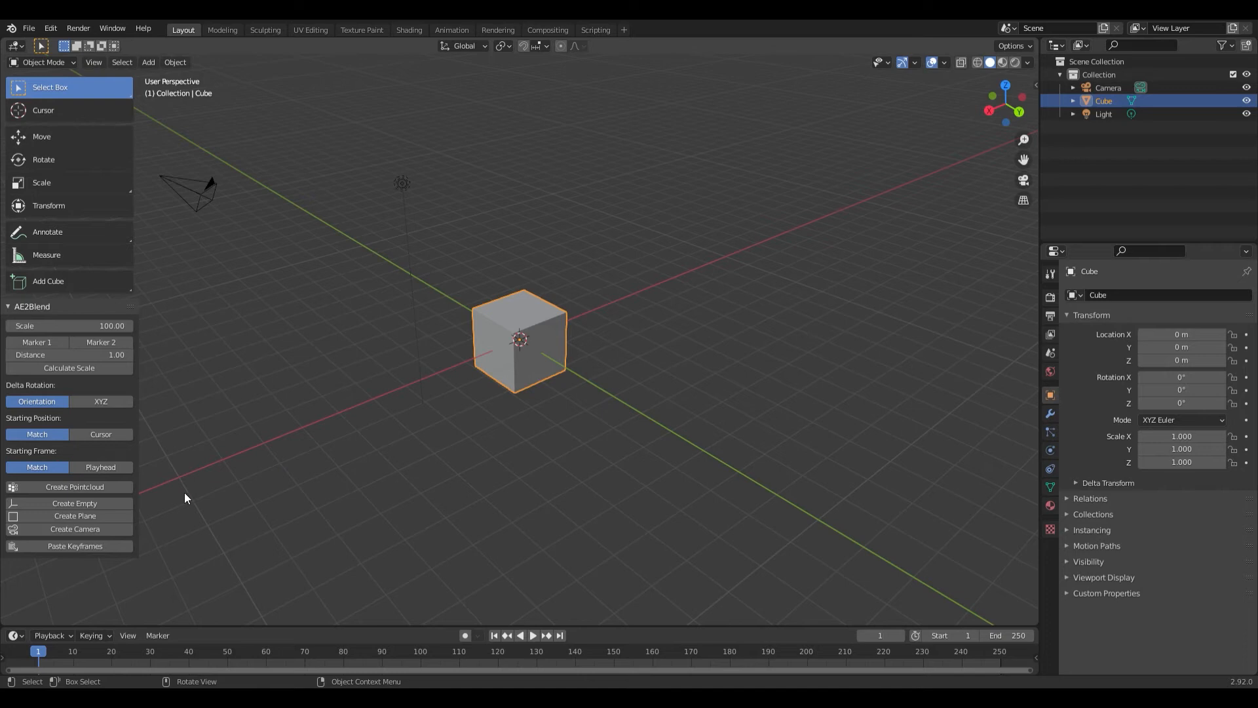
- Create a camera from the copied After Effects keyframes with the AE2Blend add-on and frame it in the viewport
click(86, 530)
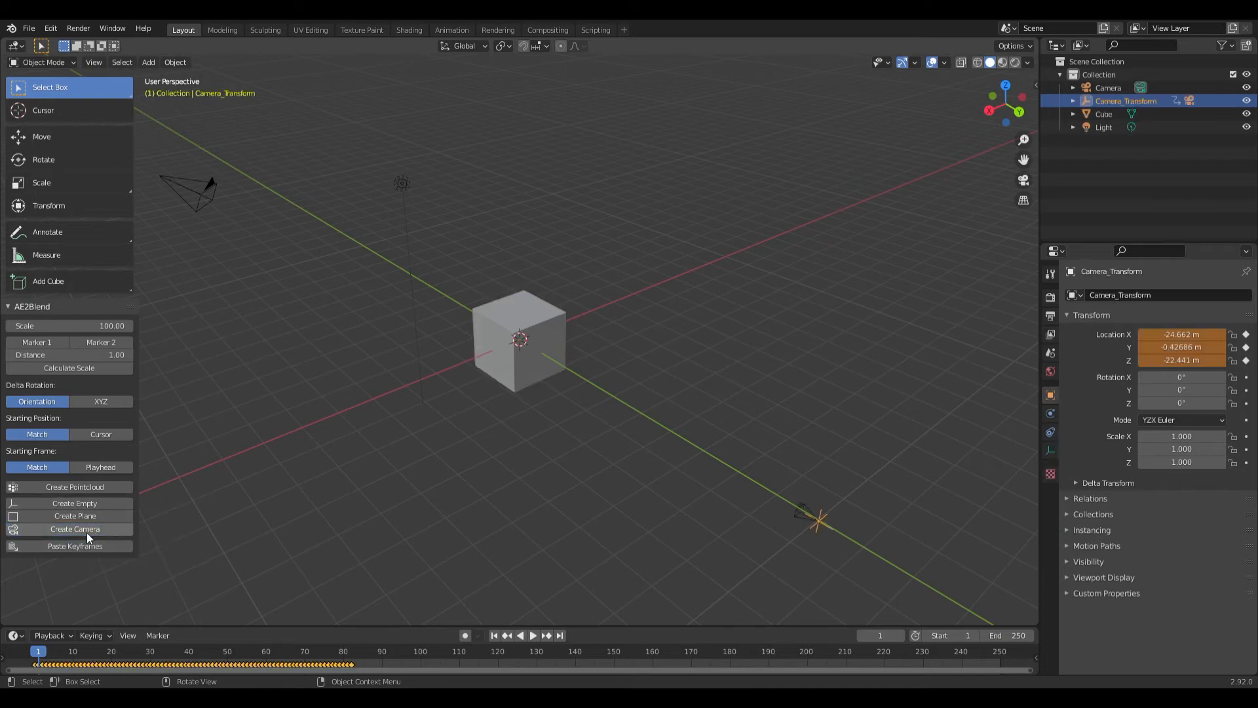
drag(862, 483, 739, 564)
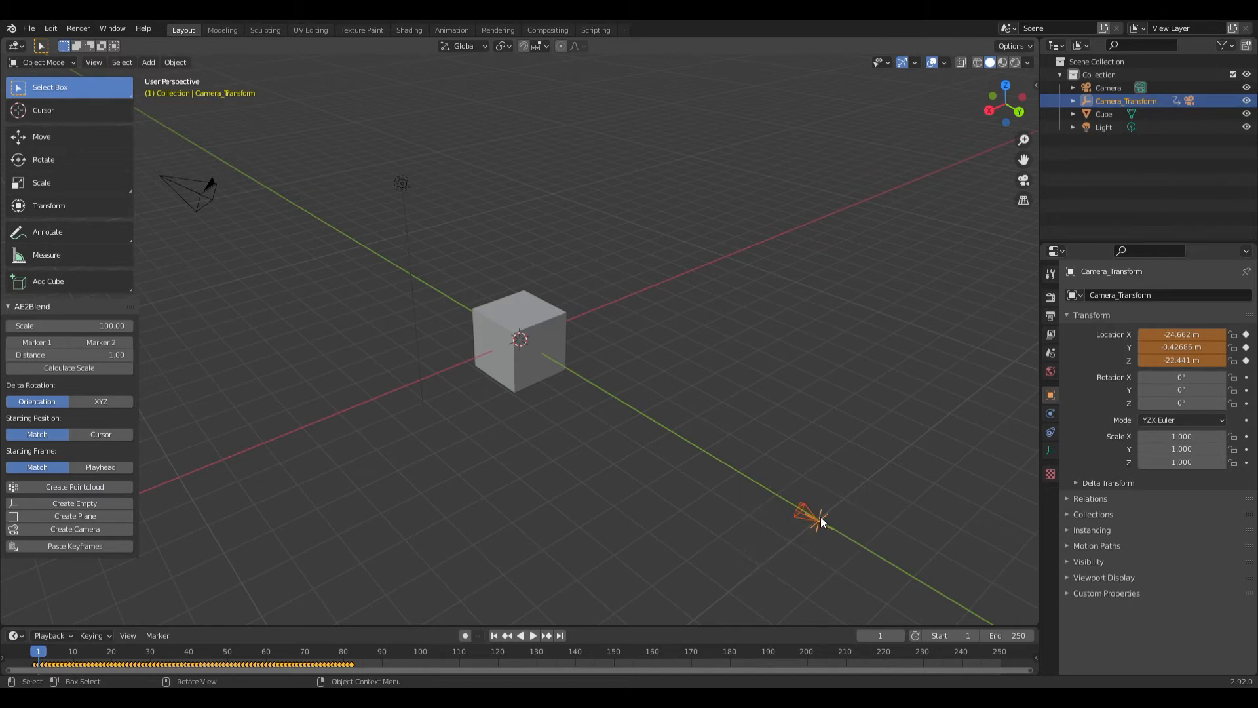
key(KP_Decimal)
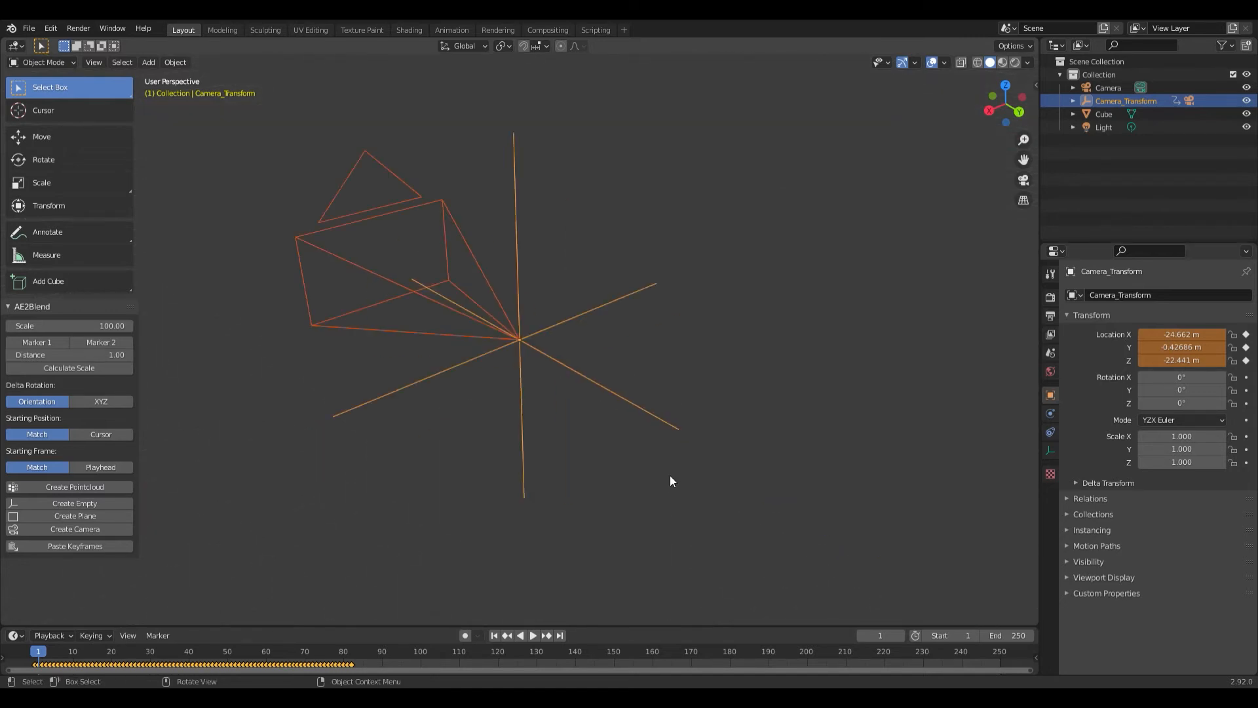
scroll(654, 434, down, 4)
scroll(652, 424, up, 2)
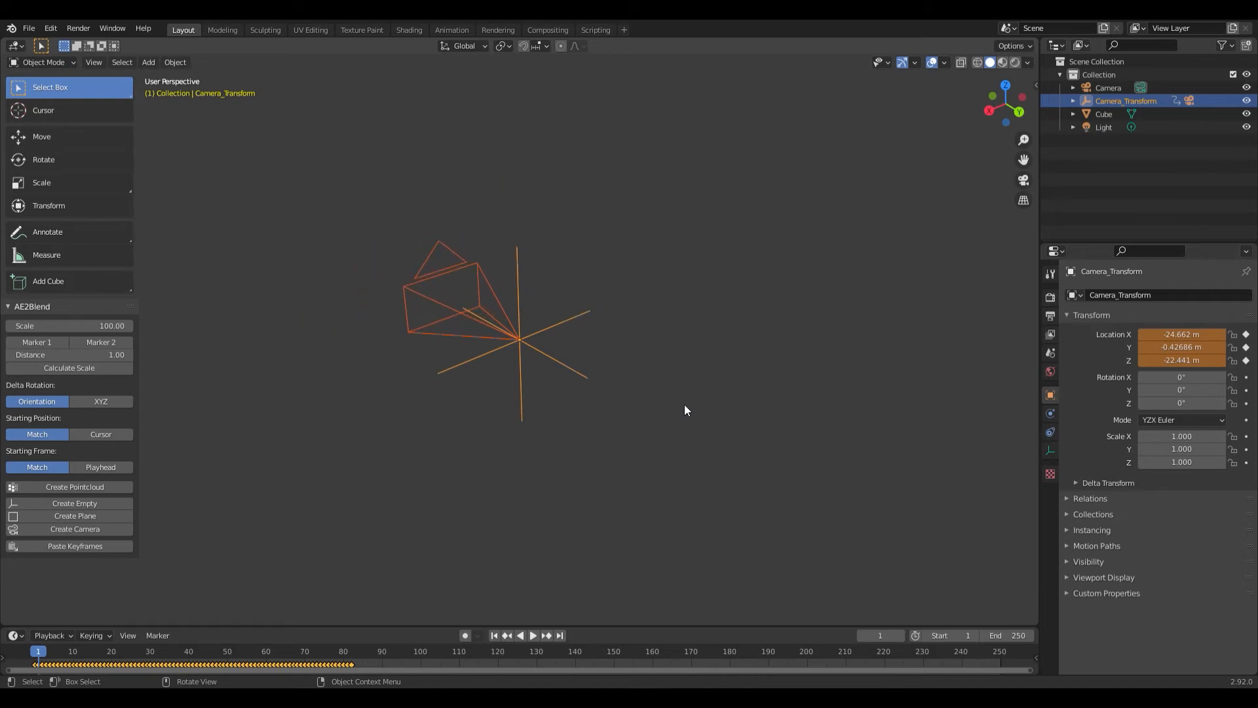
drag(779, 388, 718, 334)
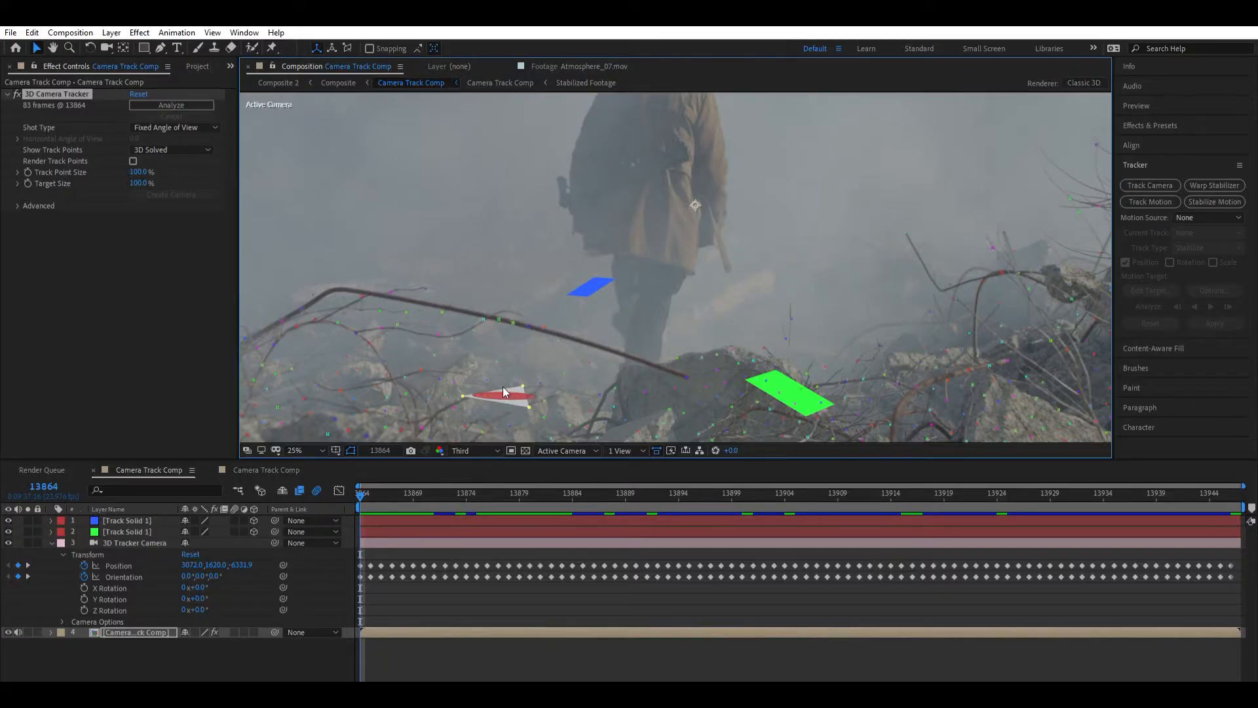
- Back in After Effects, create a third track solid on the foreground rocks, scrub to check it, and return to frame 13864
drag(827, 311, 818, 292)
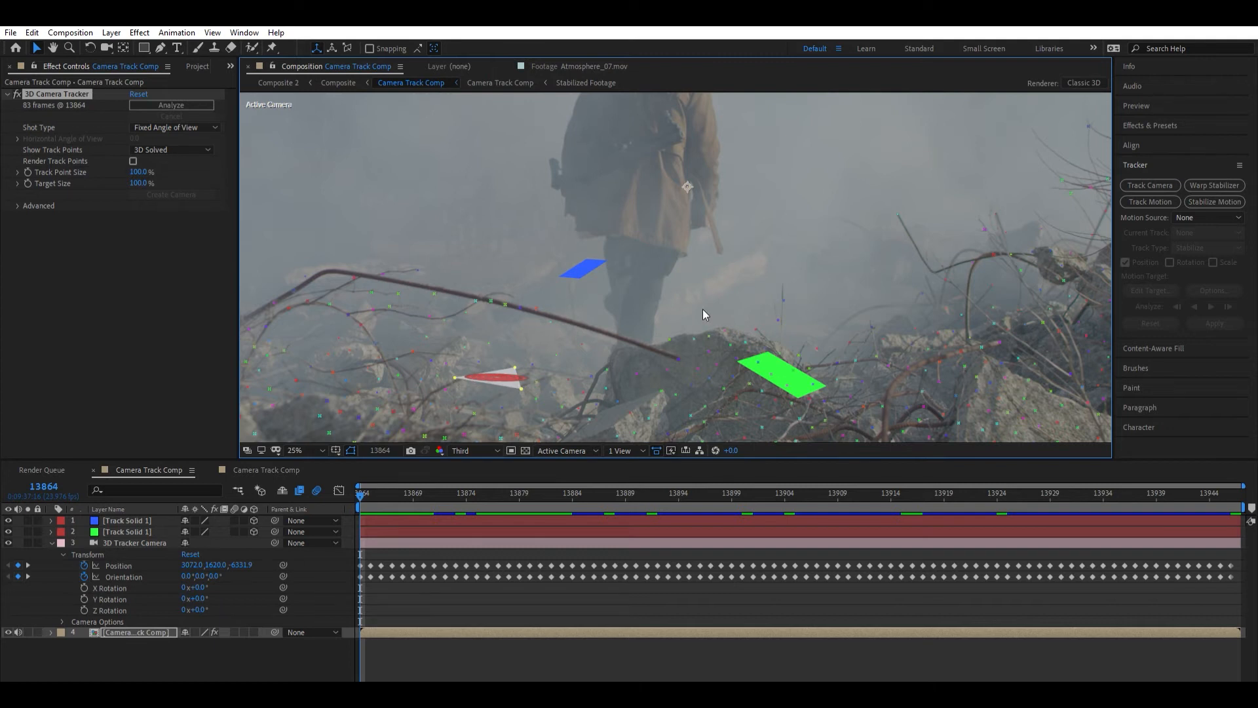
drag(817, 340, 841, 322)
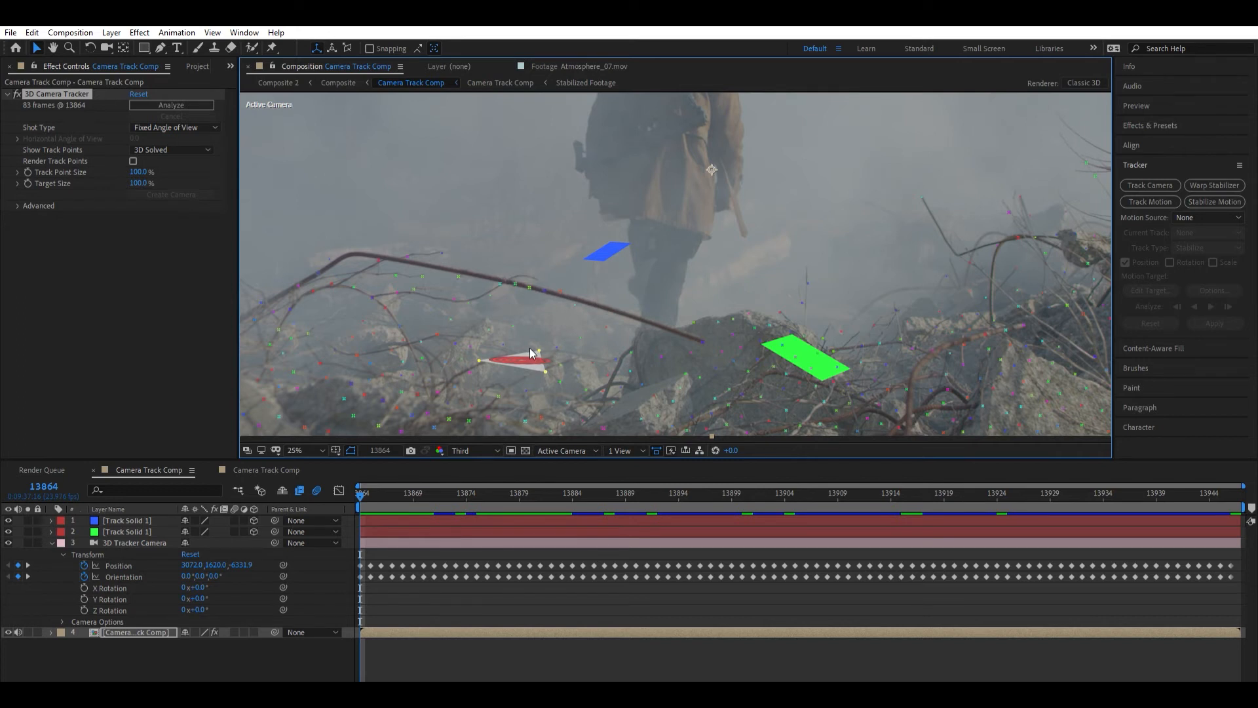
click(579, 375)
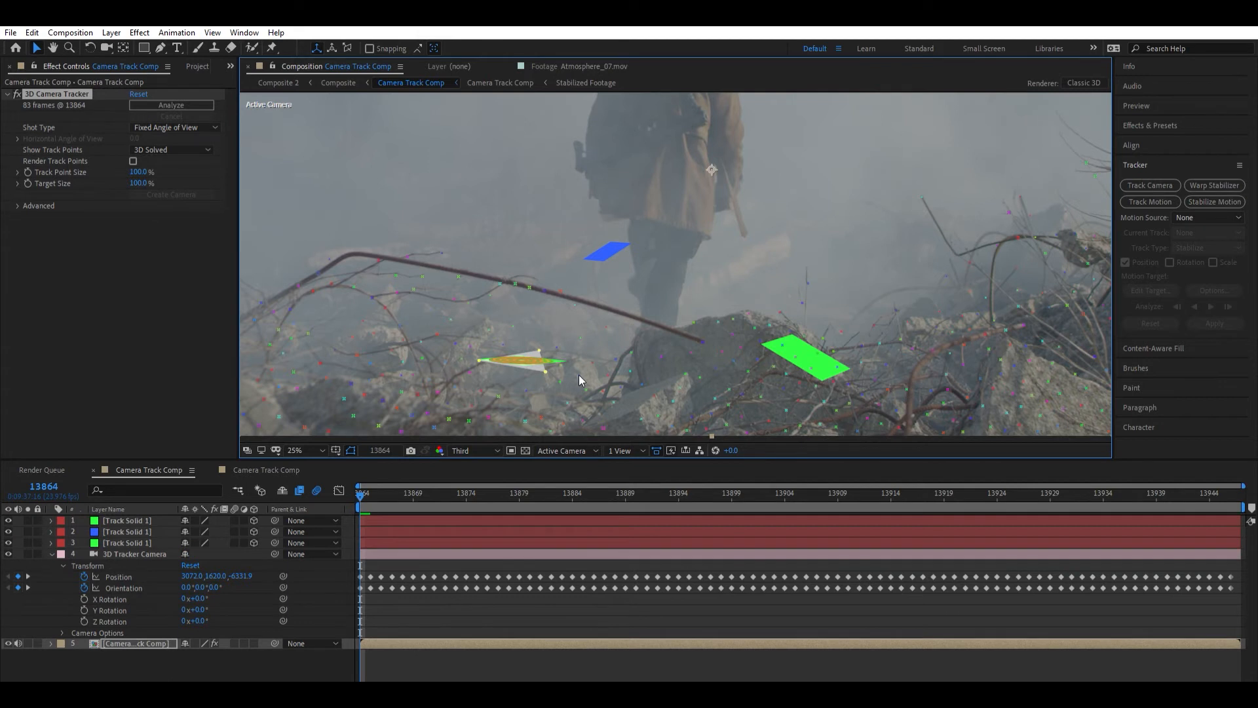
drag(387, 493, 594, 493)
key(Home)
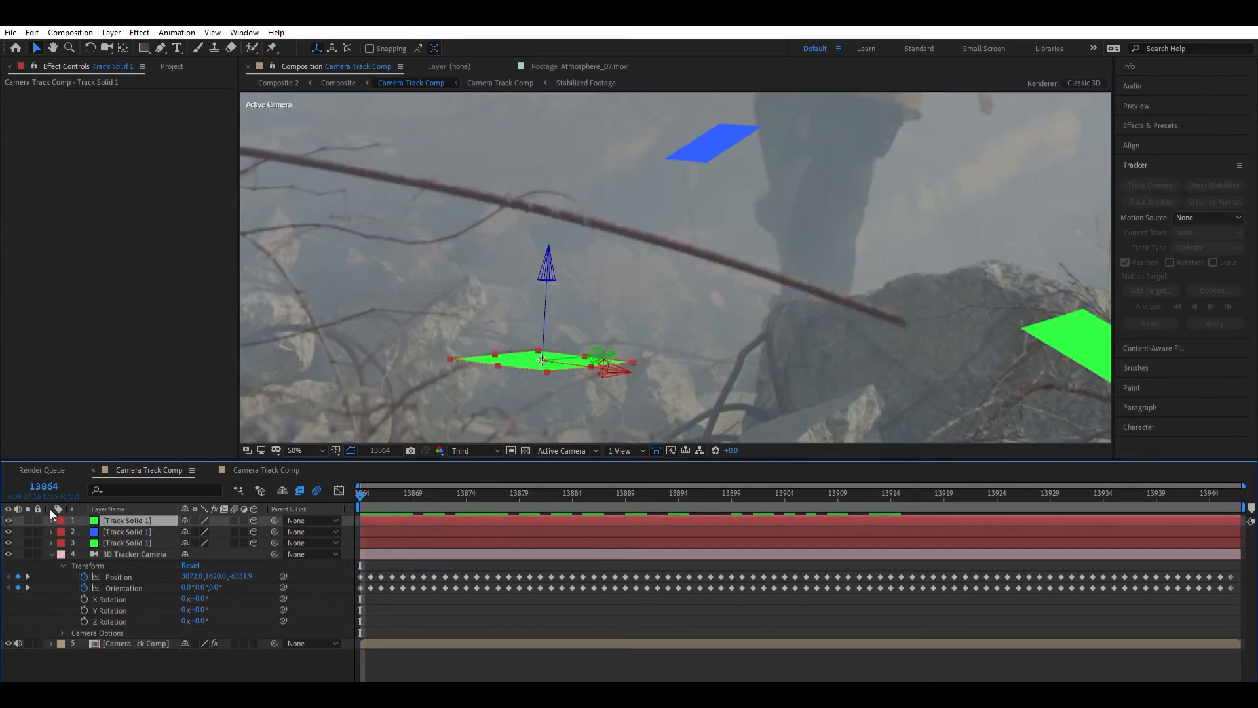
- Expand the newest track solid's transform properties and select its Position and Scale for copying
click(51, 520)
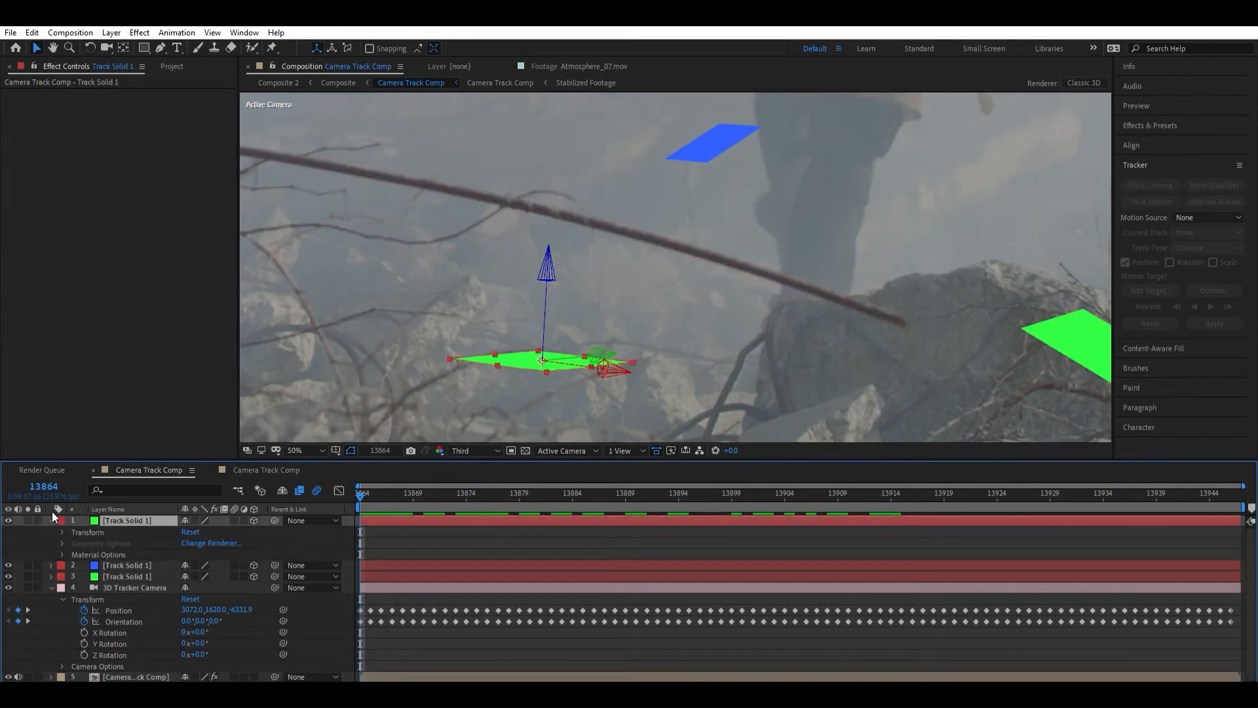
click(63, 532)
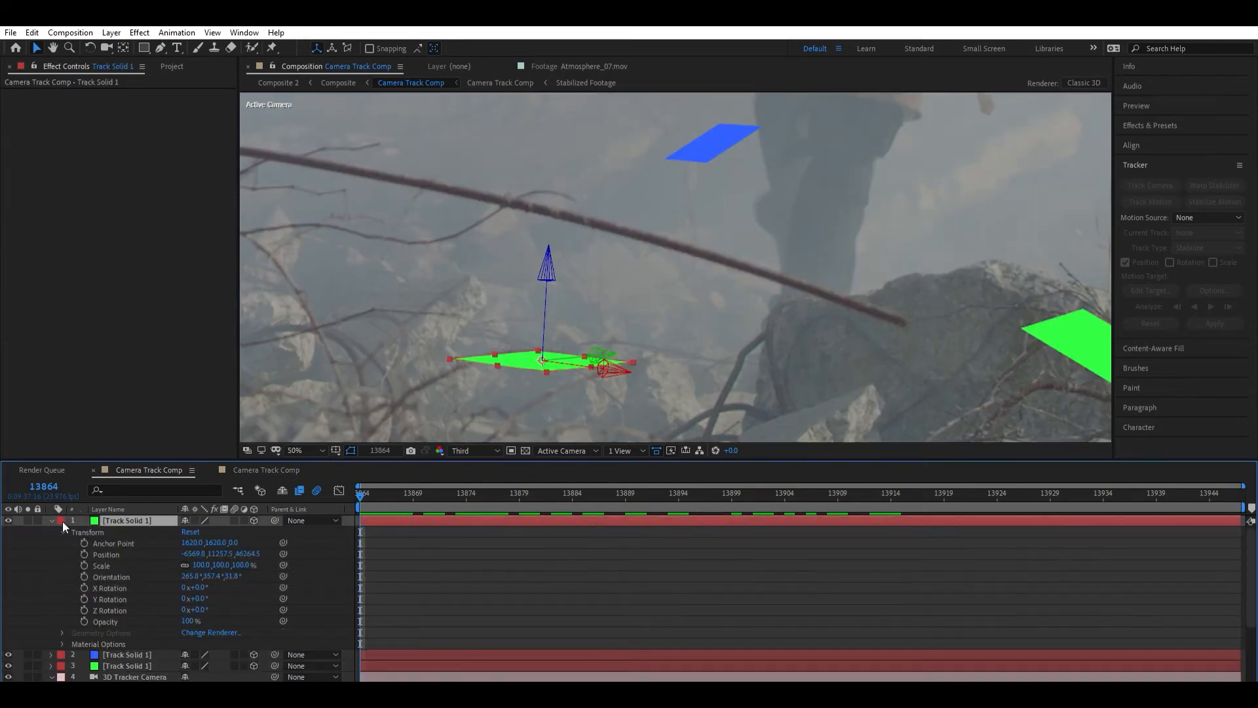
click(114, 553)
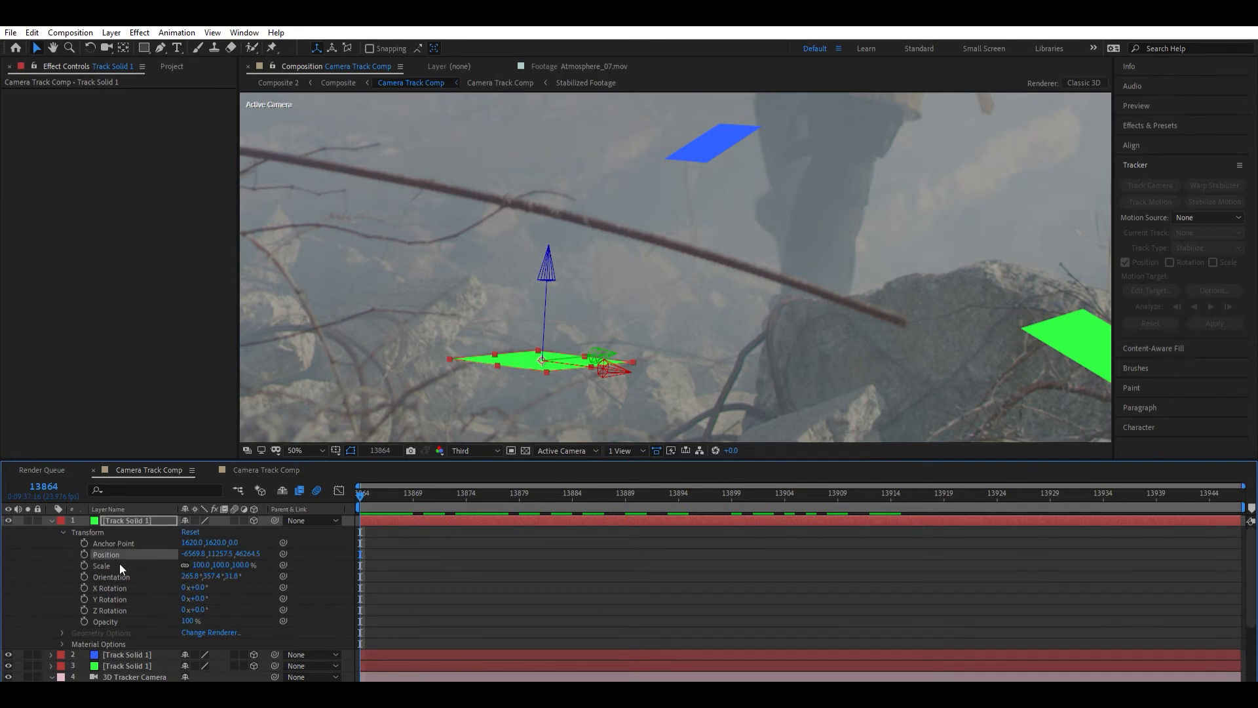
shift+click(119, 566)
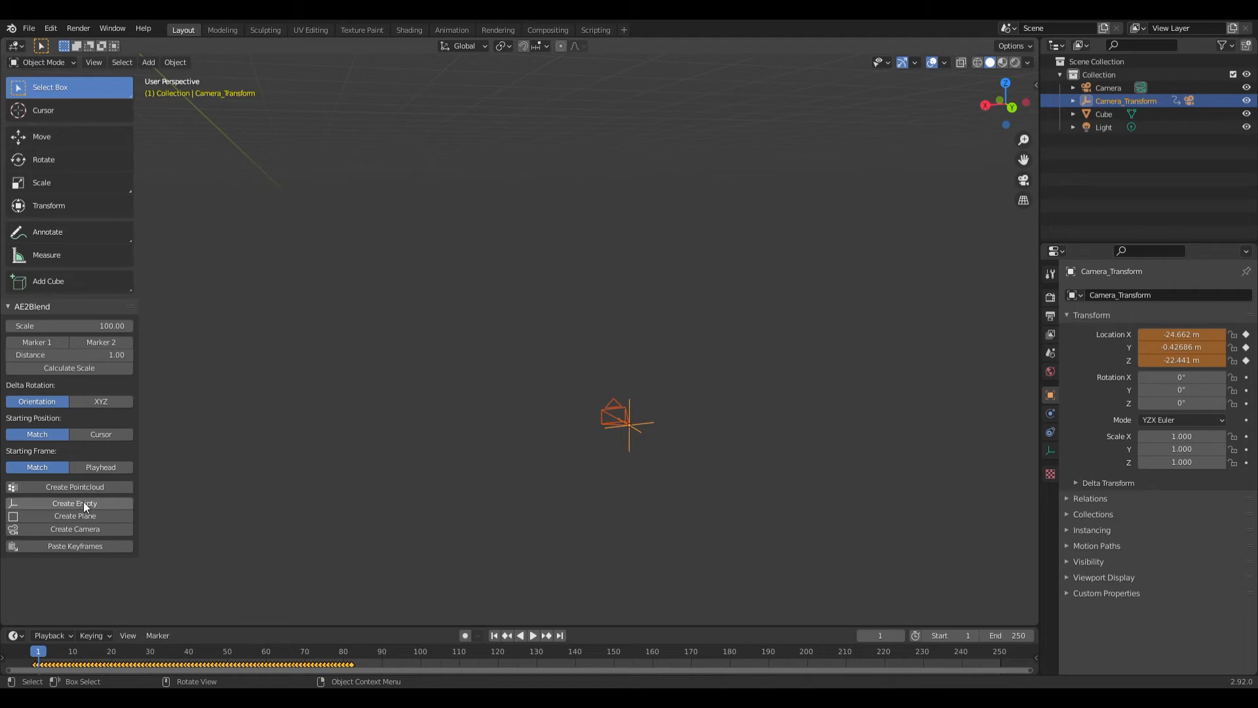
- In Blender, create a plane from the copied track solid data with AE2Blend and check it through the camera at frame 0
click(85, 521)
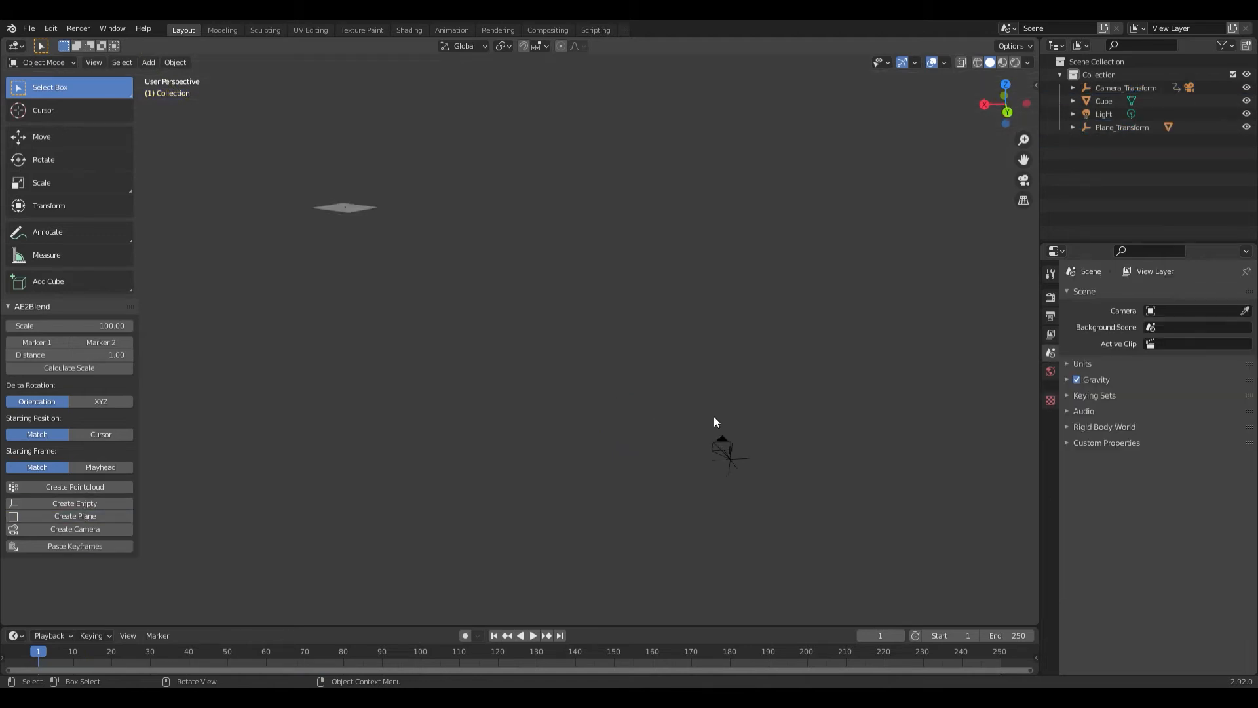
key(KP_0)
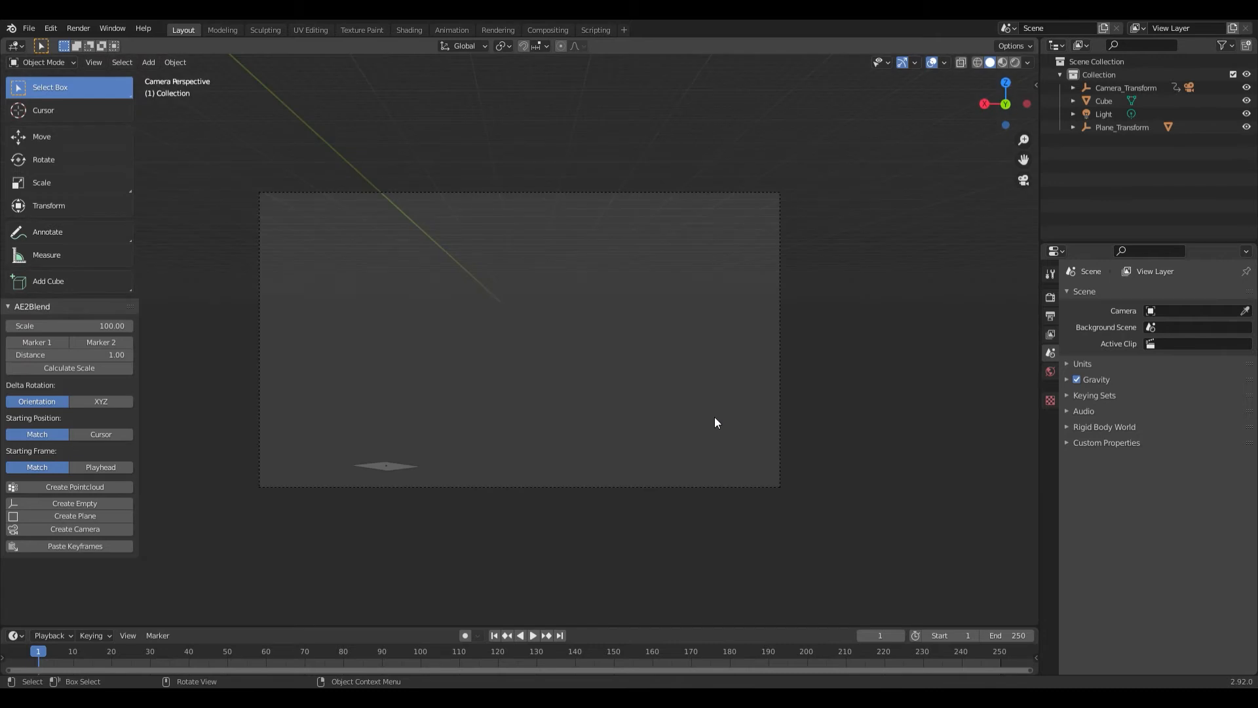
drag(51, 657, 30, 688)
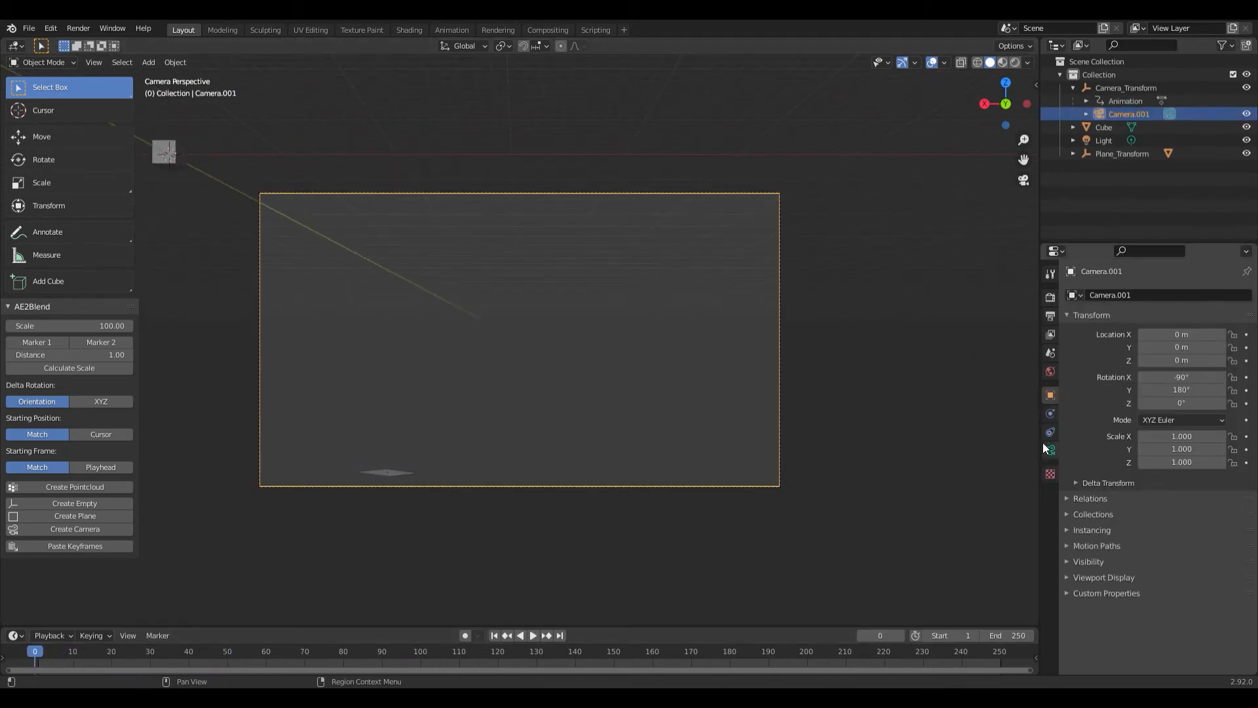
- Open Camera.001's lens properties, switch to After Effects and look up the 3D Tracker Camera's focal length in its settings
click(1051, 452)
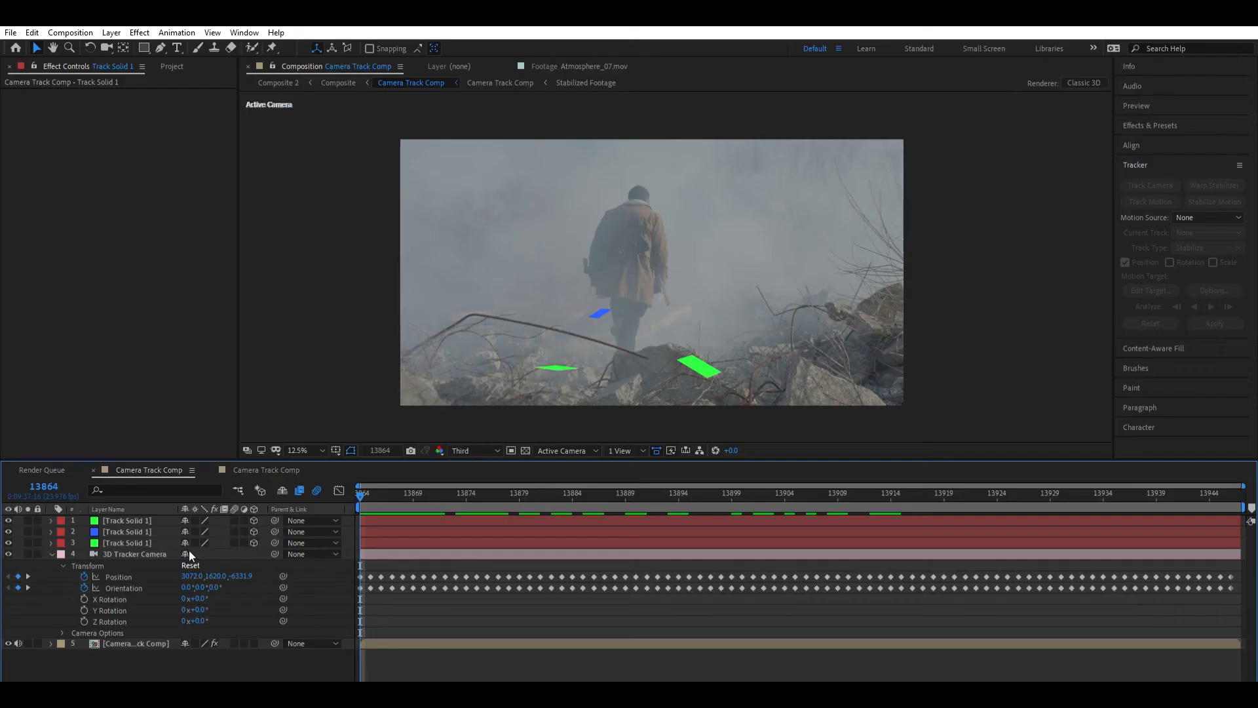
click(164, 554)
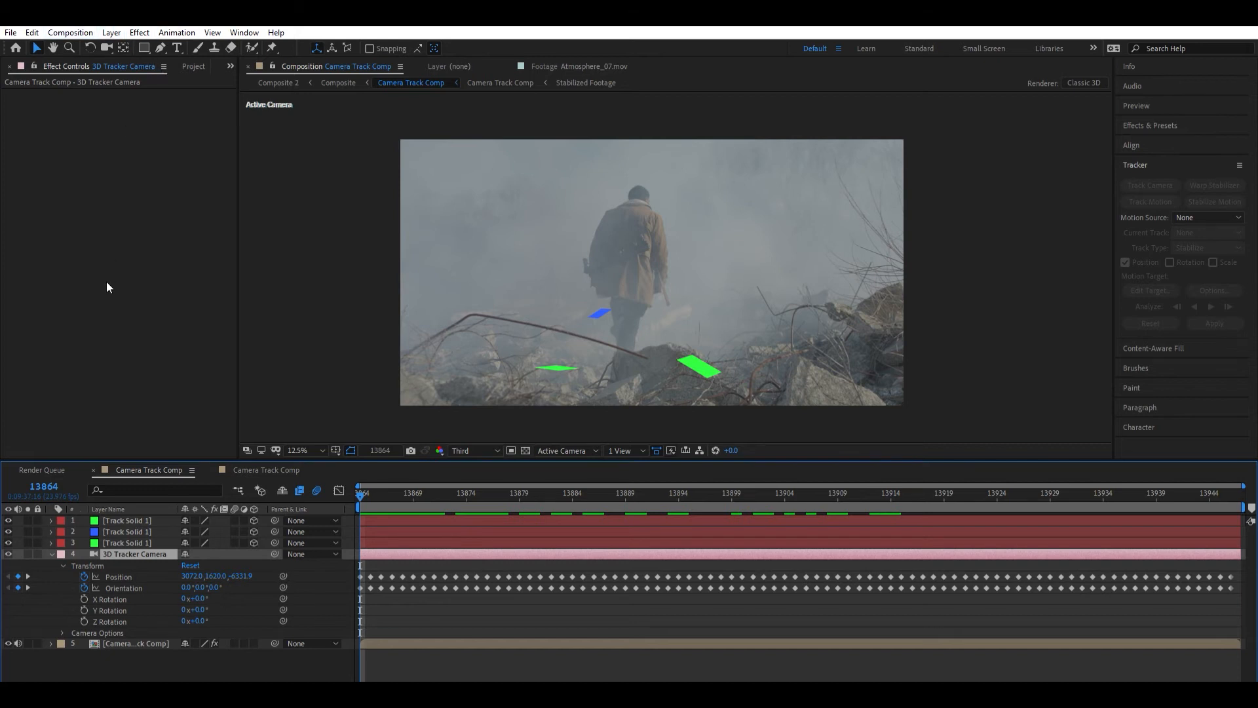
click(129, 57)
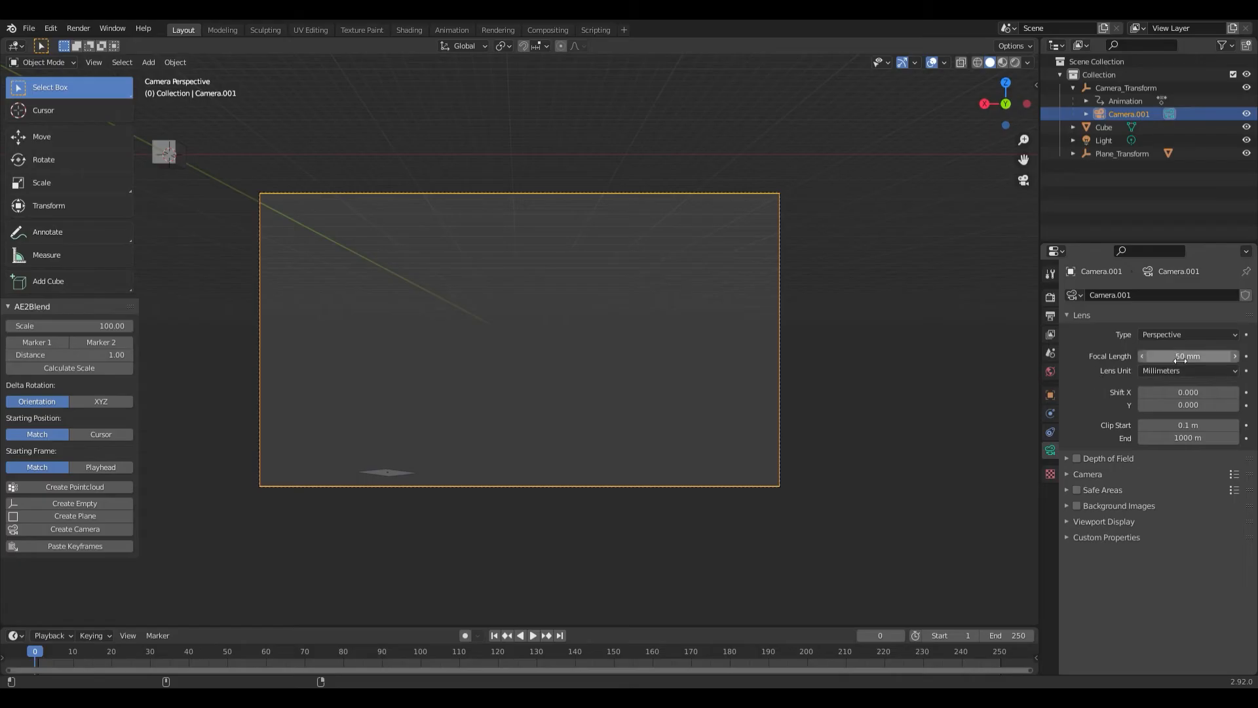
- Back in Blender, set Camera.001's focal length to 37.1 mm and add a camera background with Movie Clip as its source
click(1189, 357)
text(37.1)
key(Return)
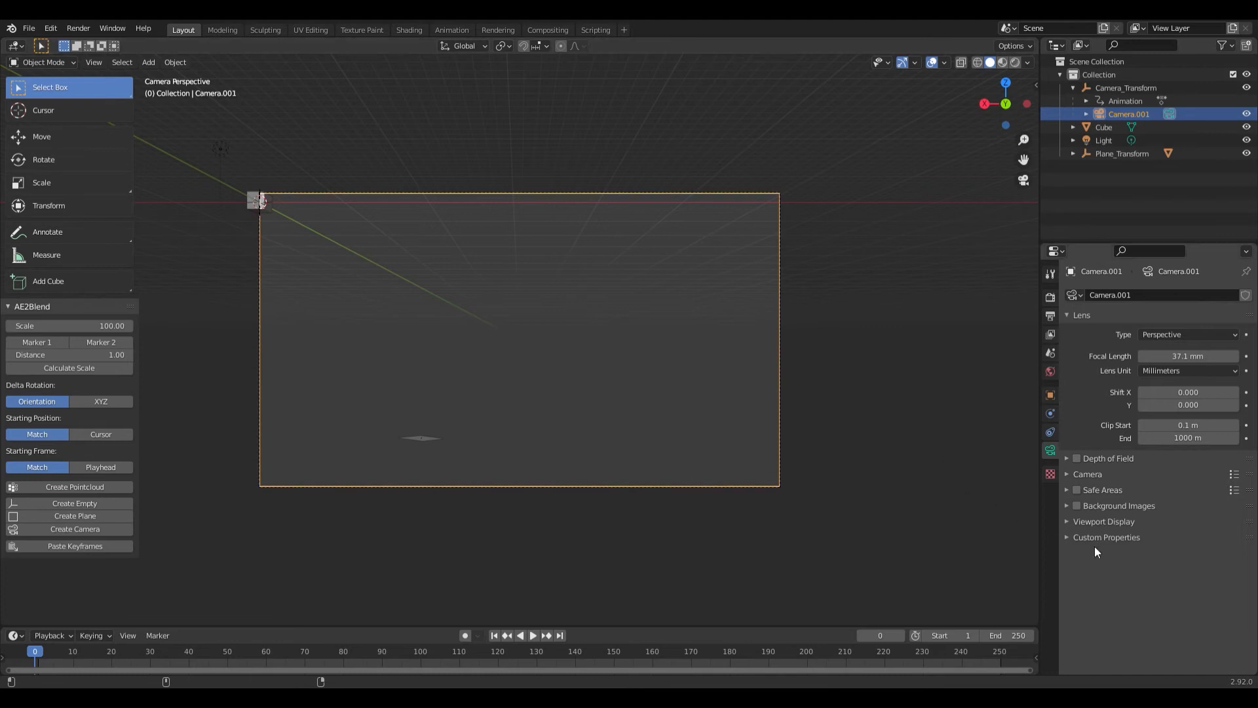
click(1066, 505)
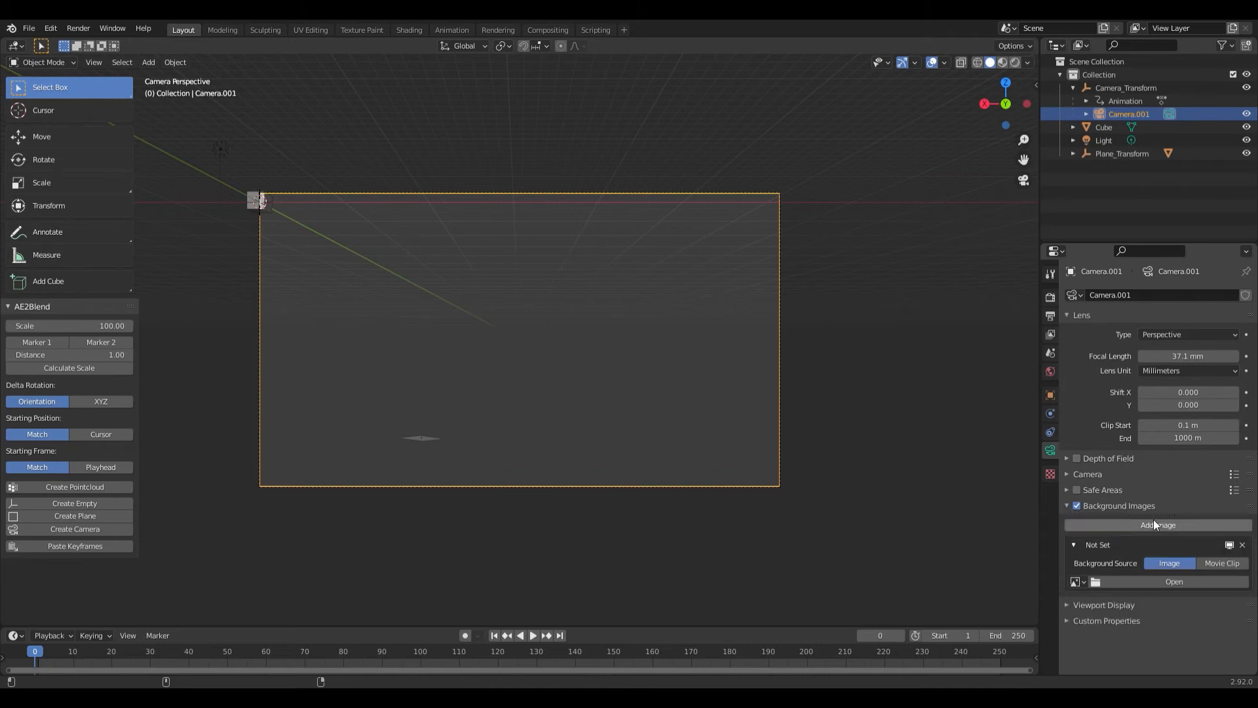
click(1223, 563)
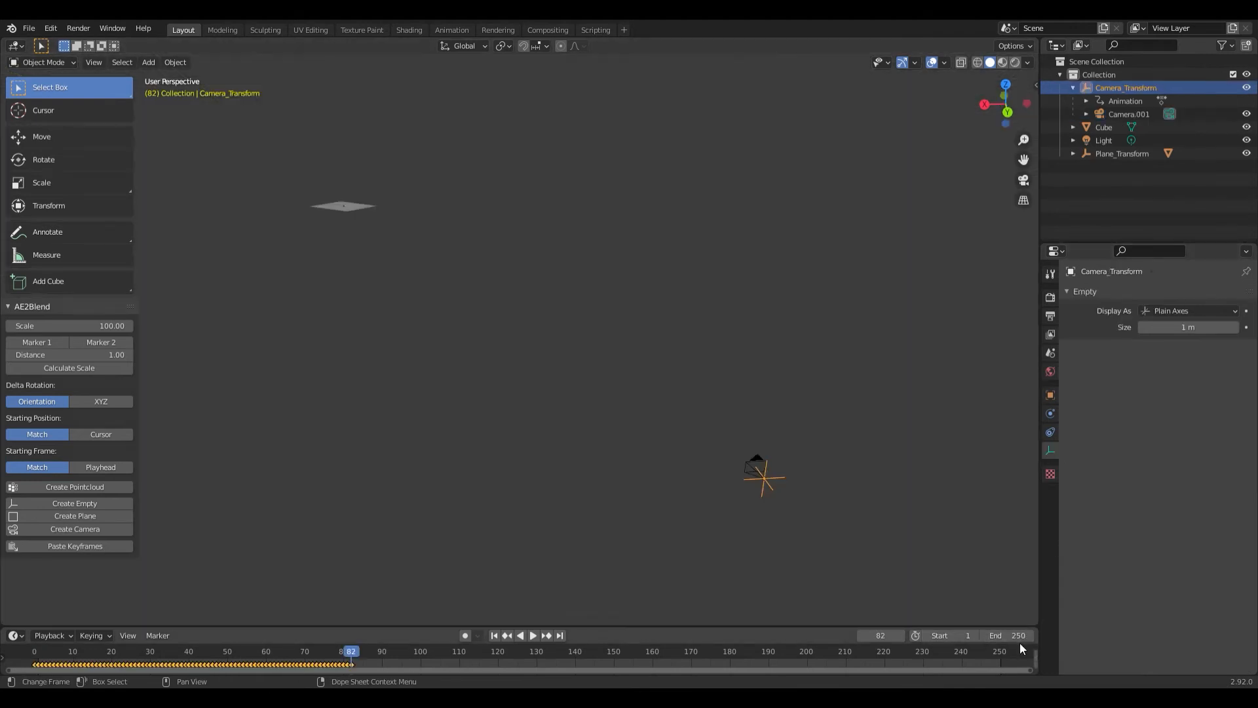
- Set the scene's end frame to 82 to match the last camera keyframe
drag(1017, 636, 848, 635)
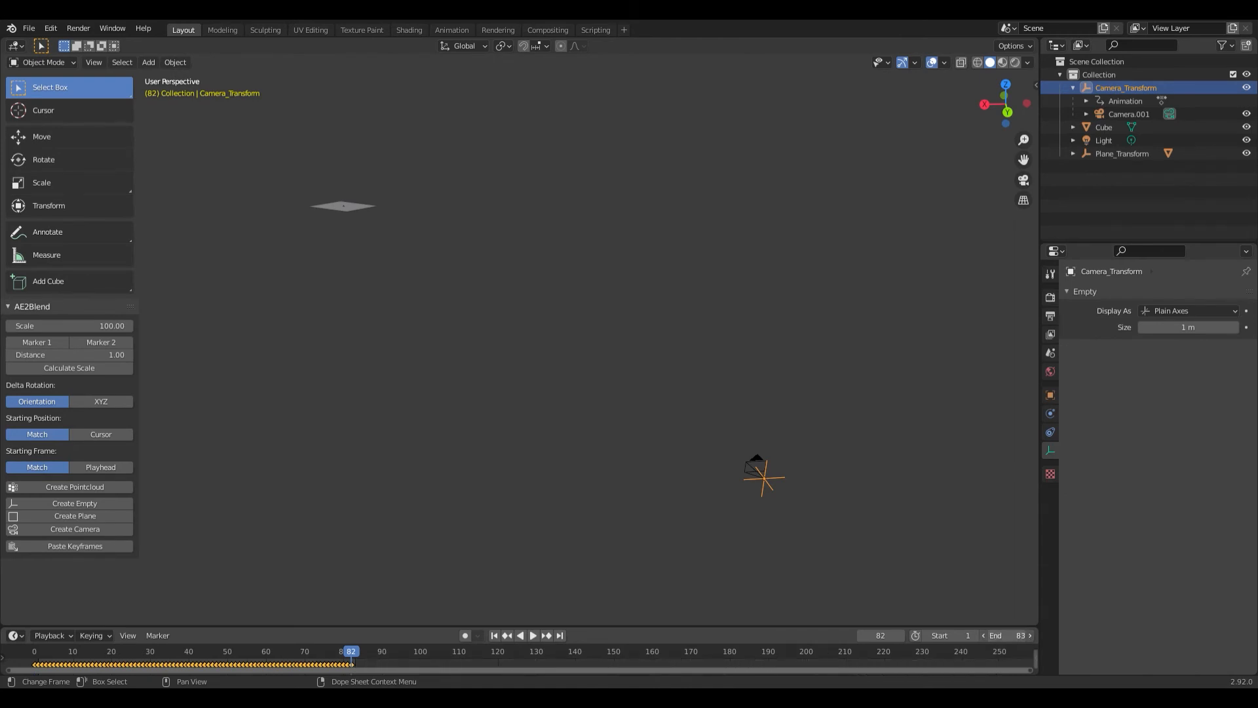
click(1025, 635)
text(82)
key(Return)
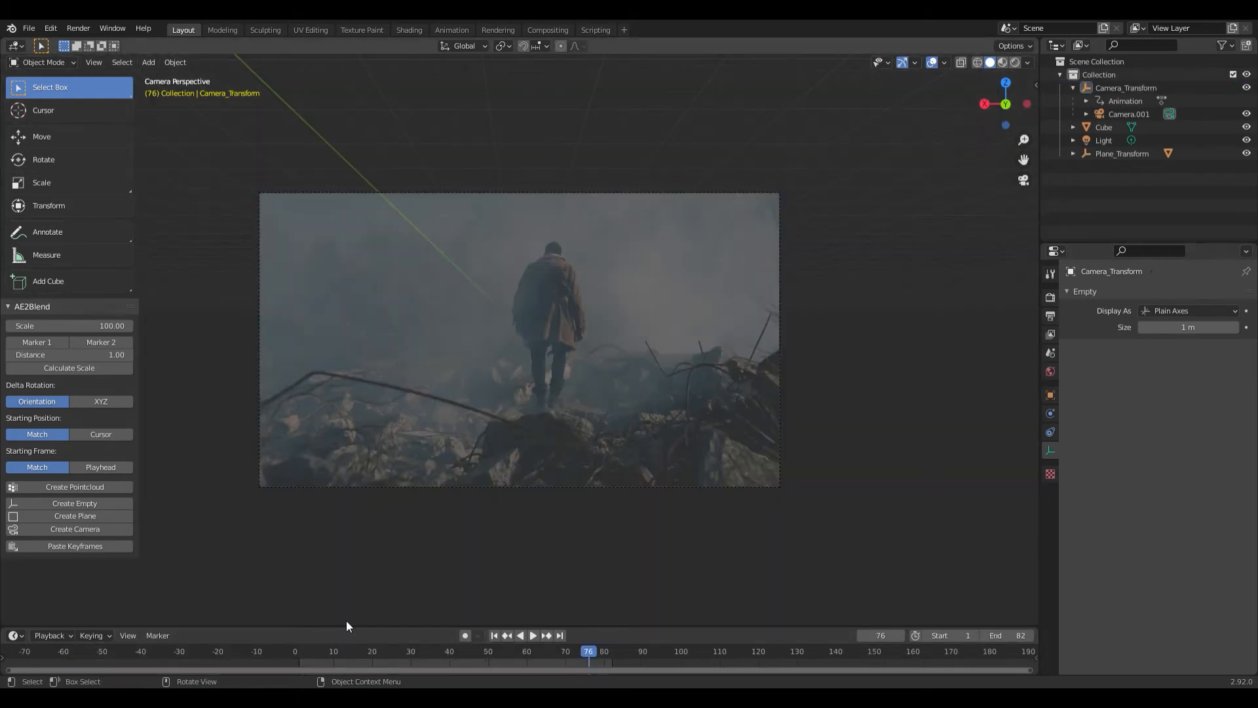
- Scrub and play the timeline in camera view to check the tracked planes against the background footage
drag(430, 651, 611, 665)
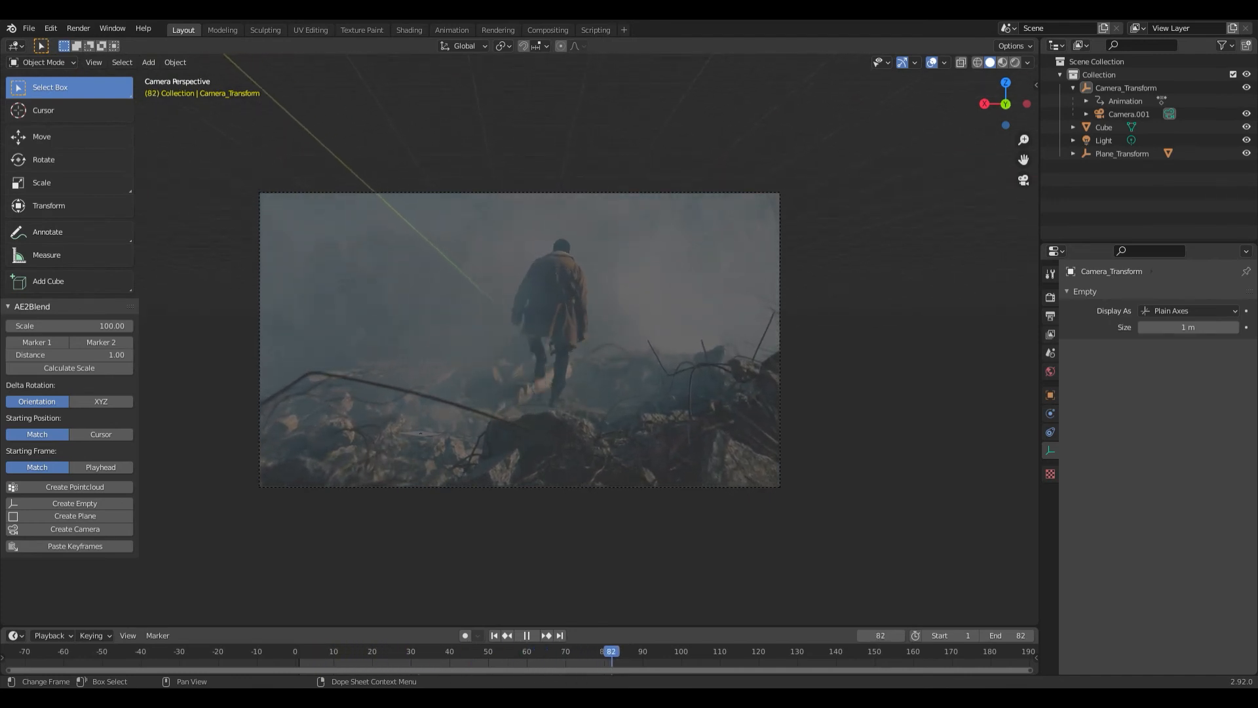
key(space)
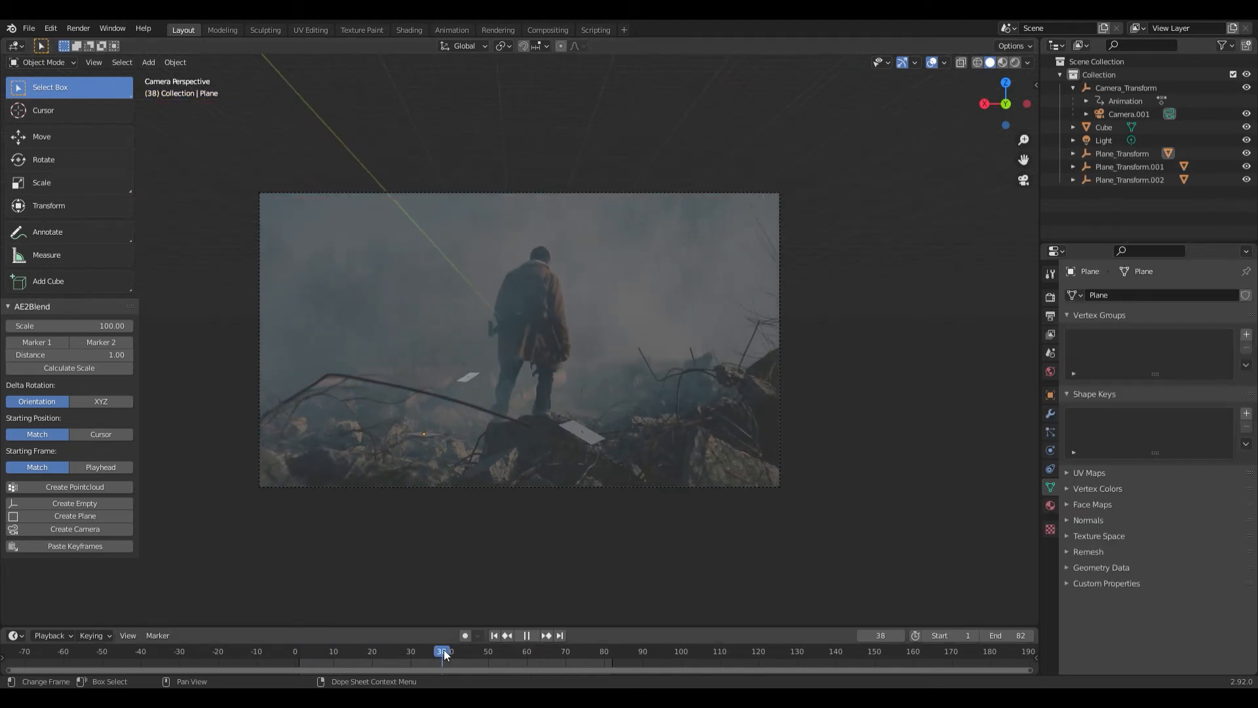
drag(444, 653, 360, 652)
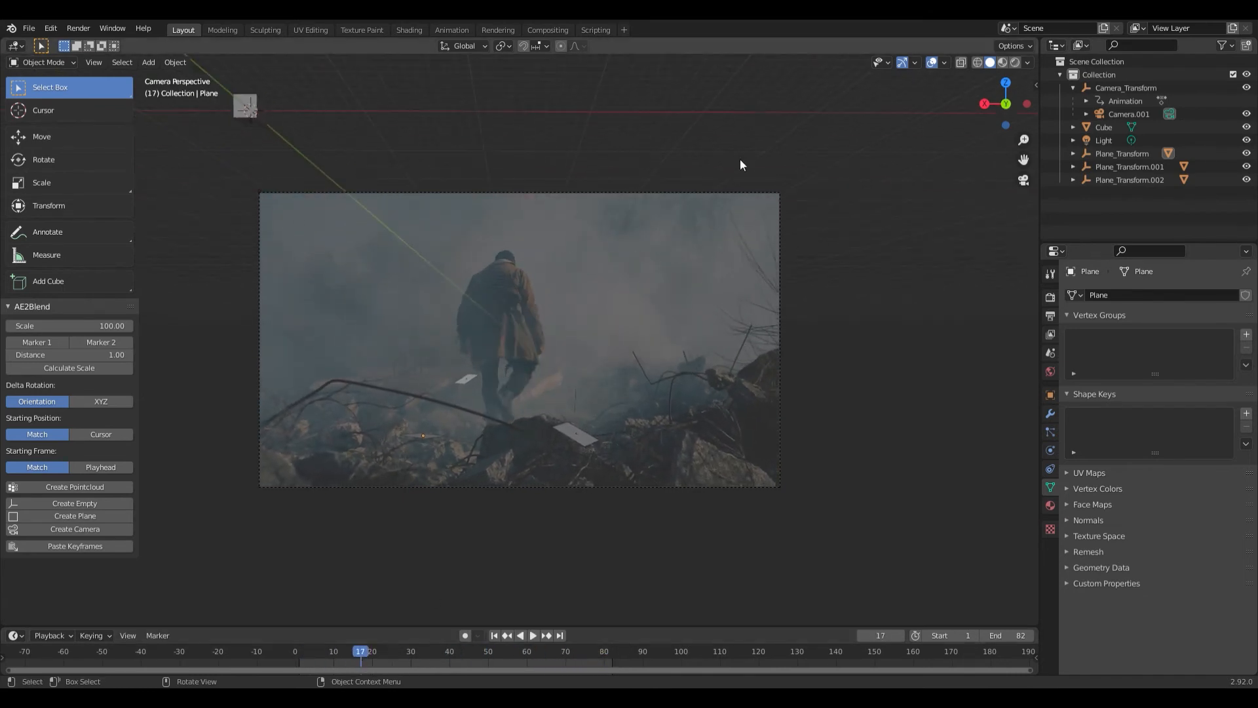
key(space)
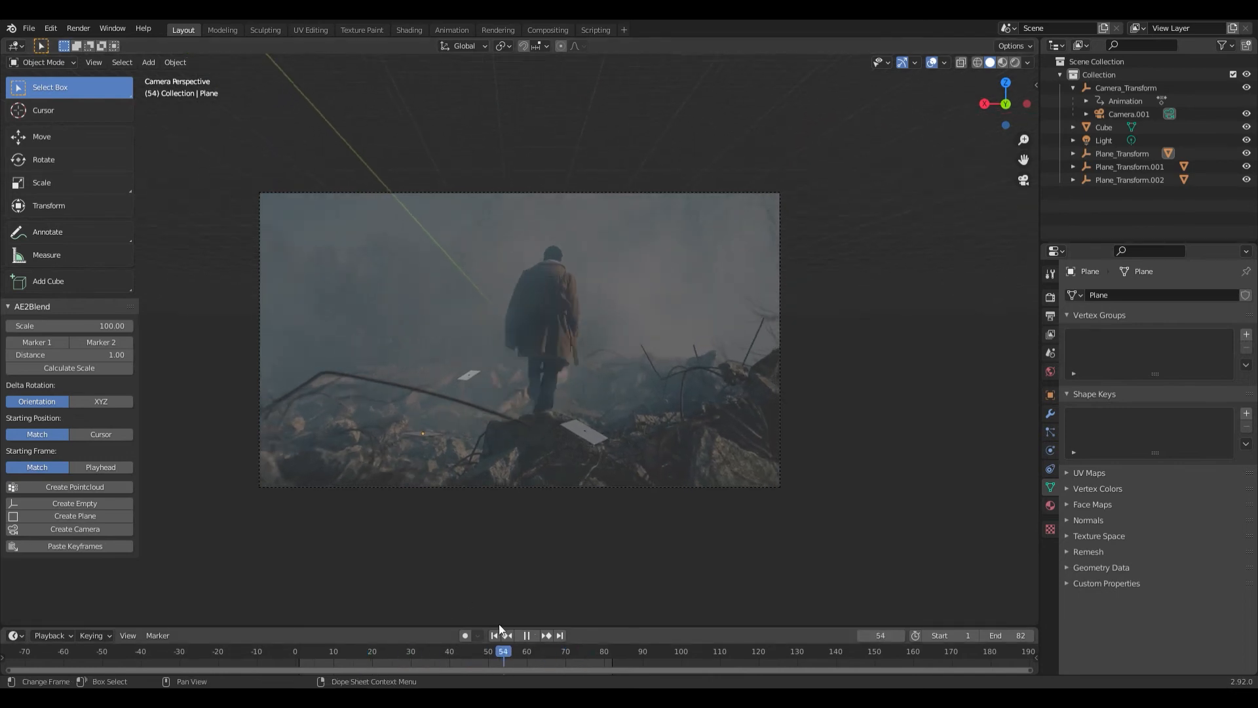
drag(506, 625, 430, 631)
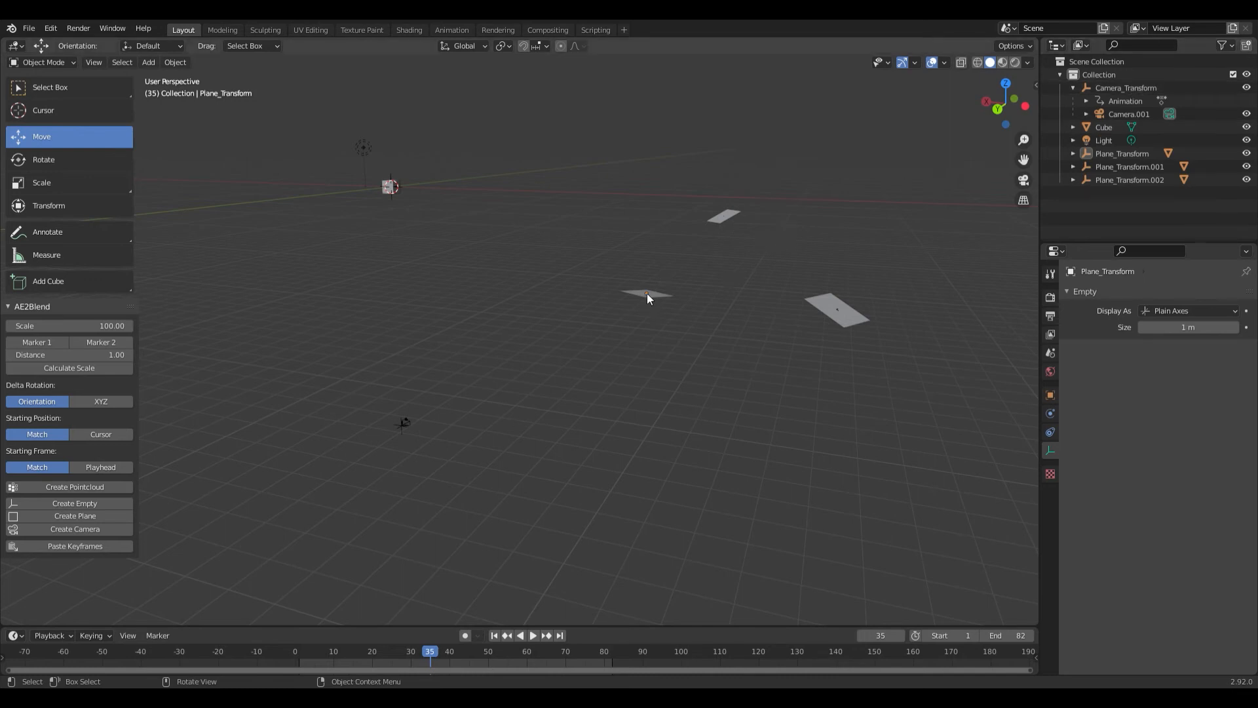
- Parent Camera_Transform, Plane_Transform.001 and Plane_Transform.002 to Plane_Transform using the Object option
click(1125, 90)
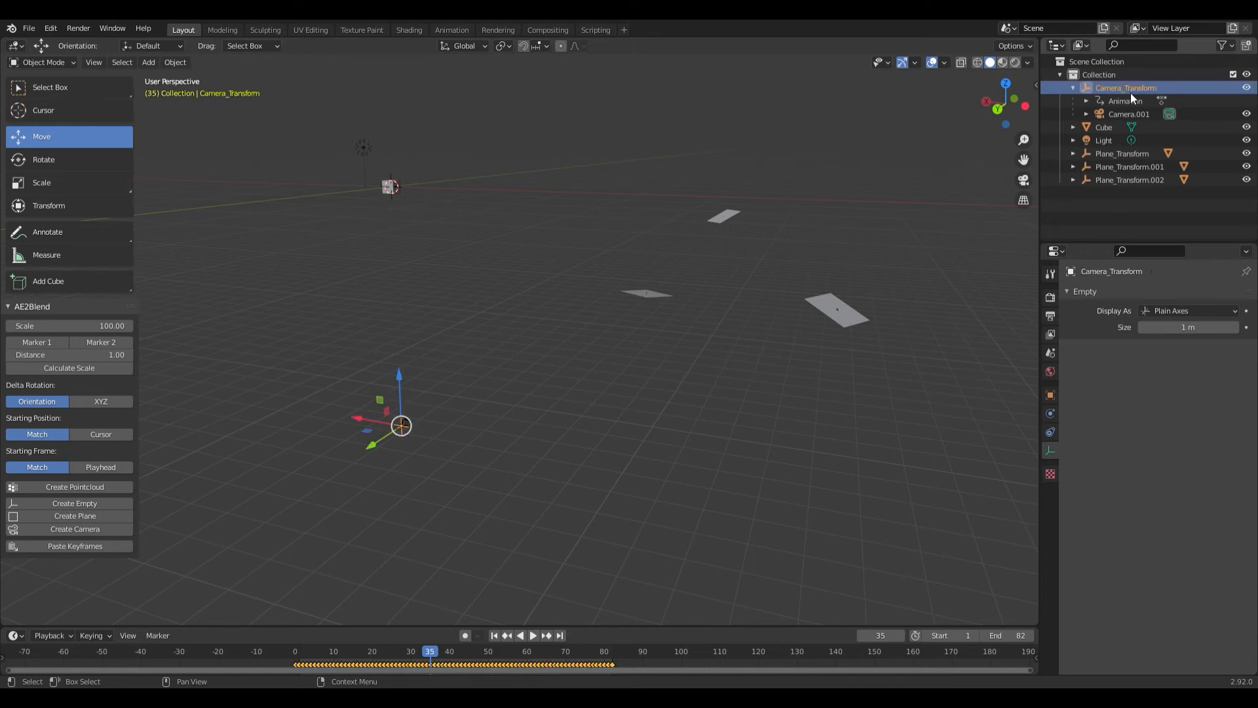
ctrl+click(1141, 181)
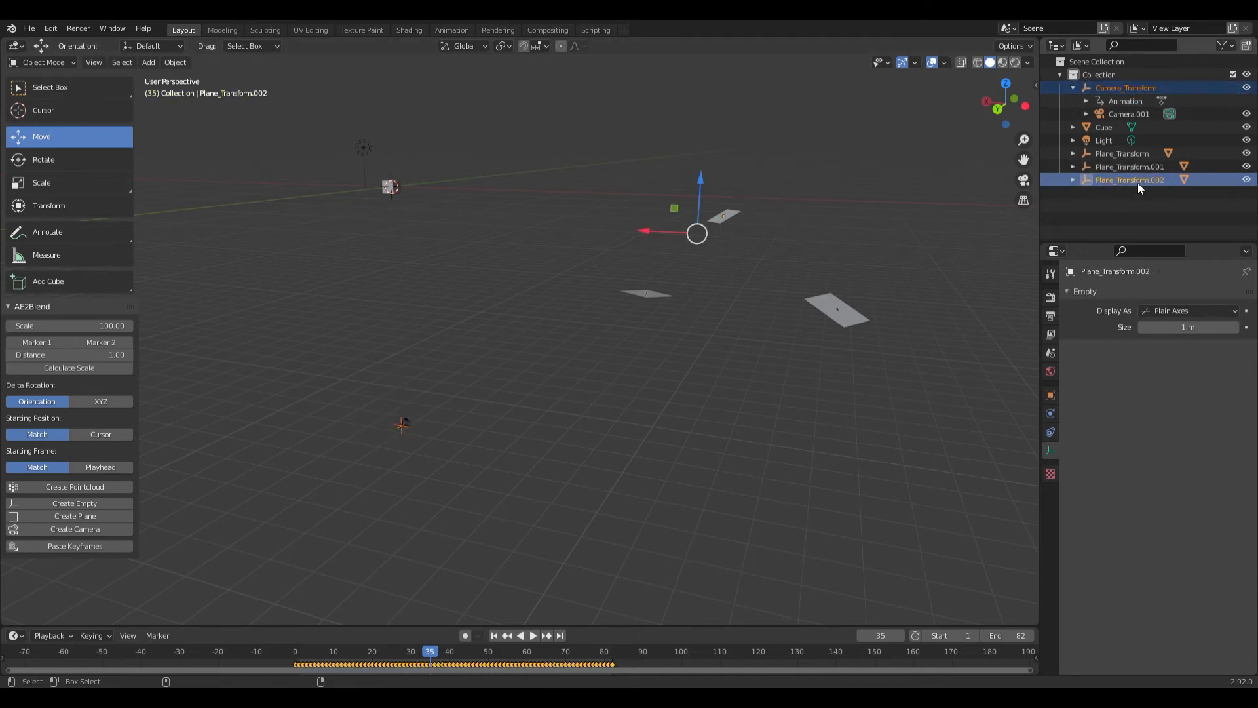
ctrl+click(1128, 168)
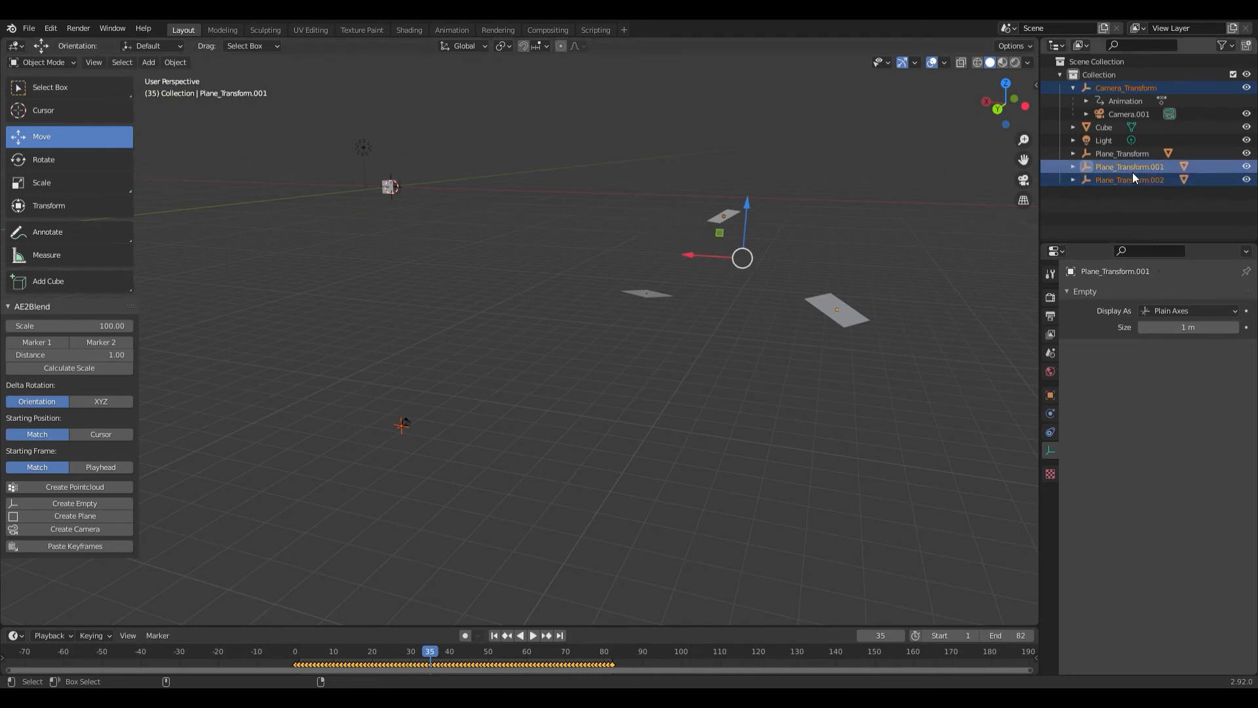
ctrl+click(1127, 155)
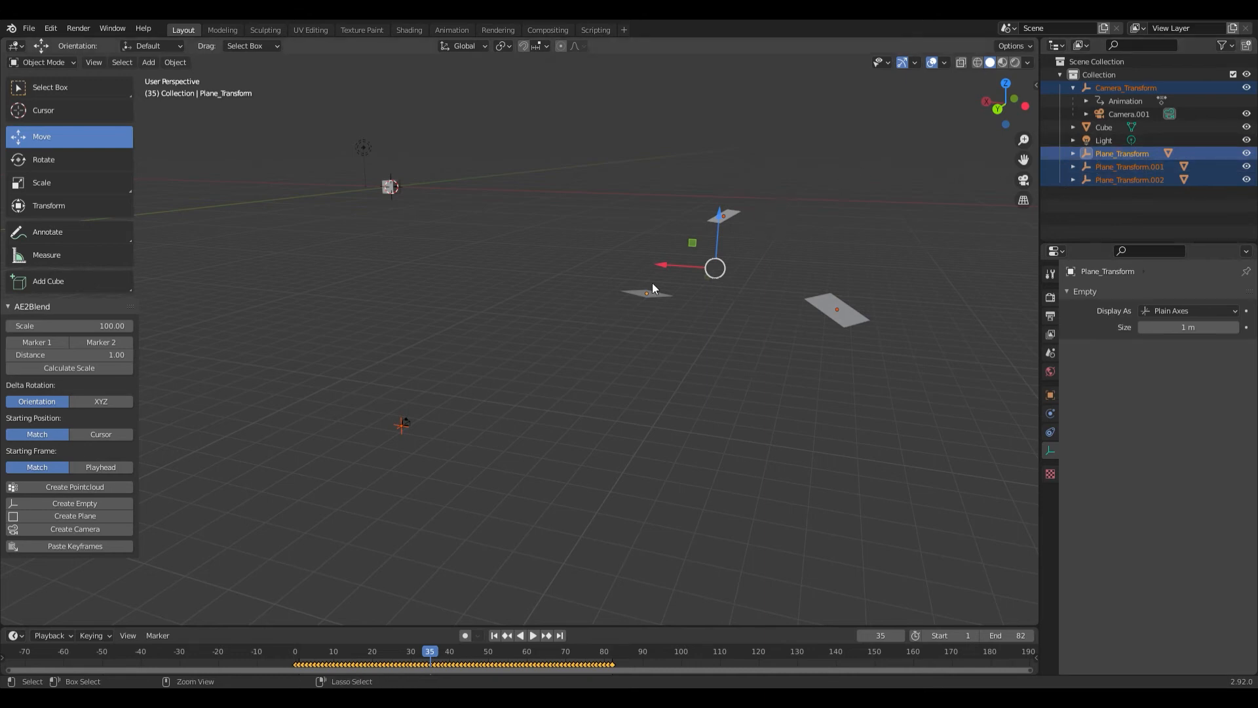
key(ctrl+p)
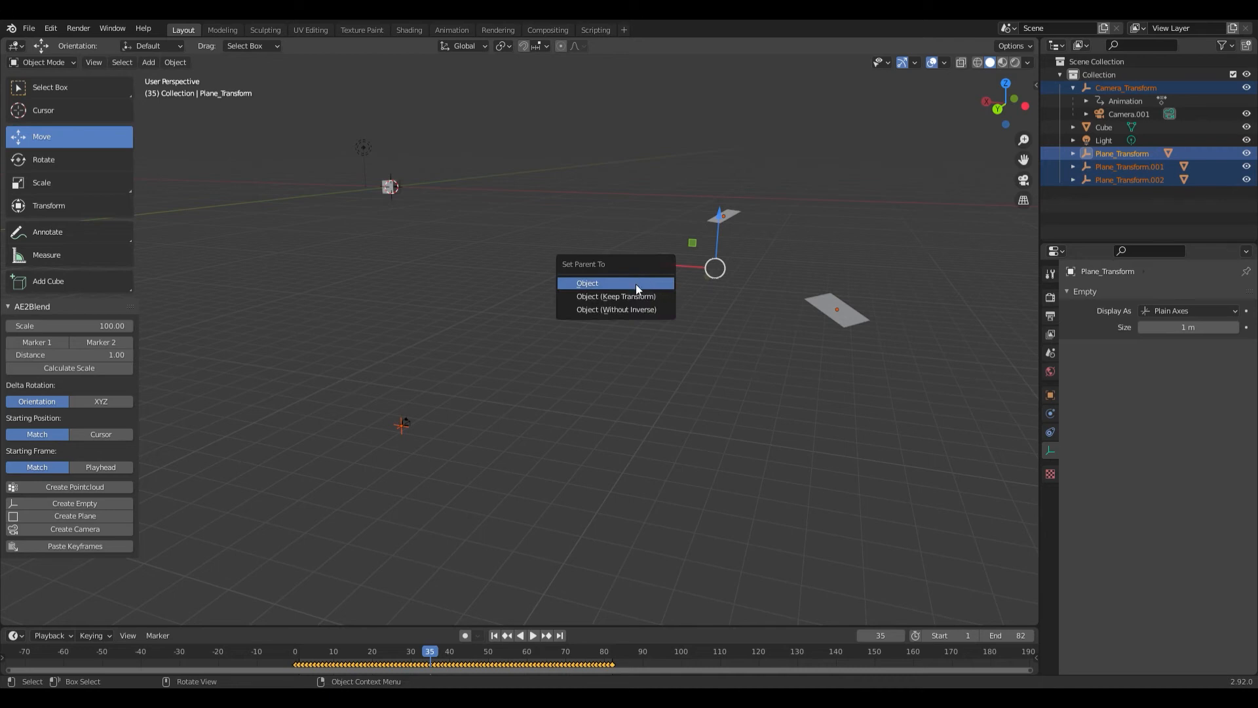
click(635, 287)
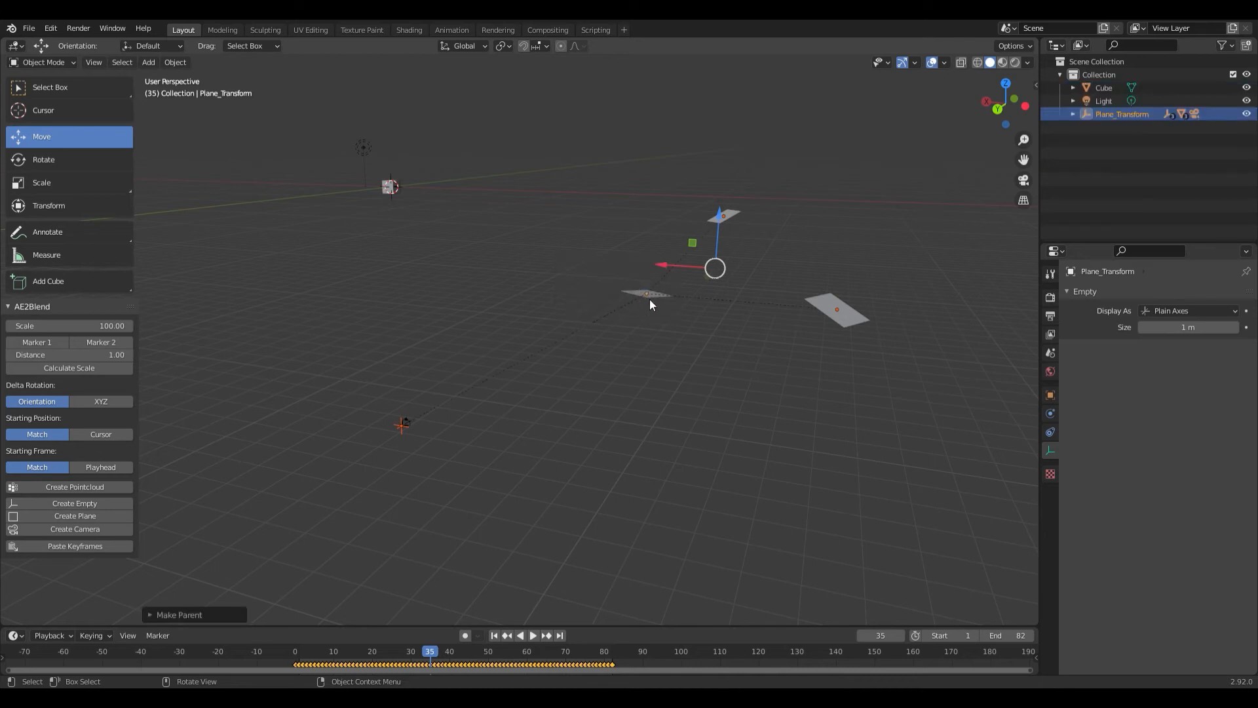
- Move the Plane_Transform rig near the world origin and raise it along Z by about 14.5 m above the grid
mouse_move(716, 233)
mouse_down()
mouse_move(718, 183)
mouse_move(703, 213)
mouse_move(694, 121)
mouse_move(685, 143)
mouse_move(718, 213)
mouse_up()
scroll(739, 164, down, 5)
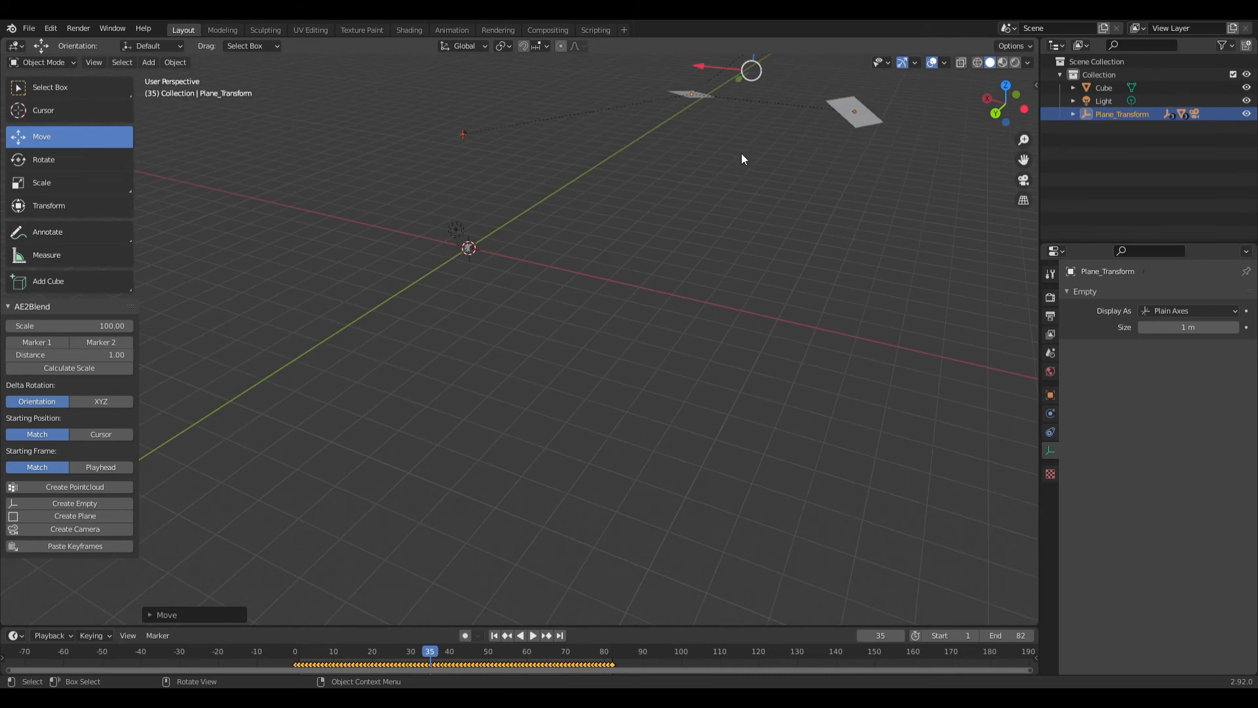
drag(739, 159, 643, 334)
drag(681, 198, 698, 160)
drag(613, 271, 735, 274)
drag(820, 264, 564, 443)
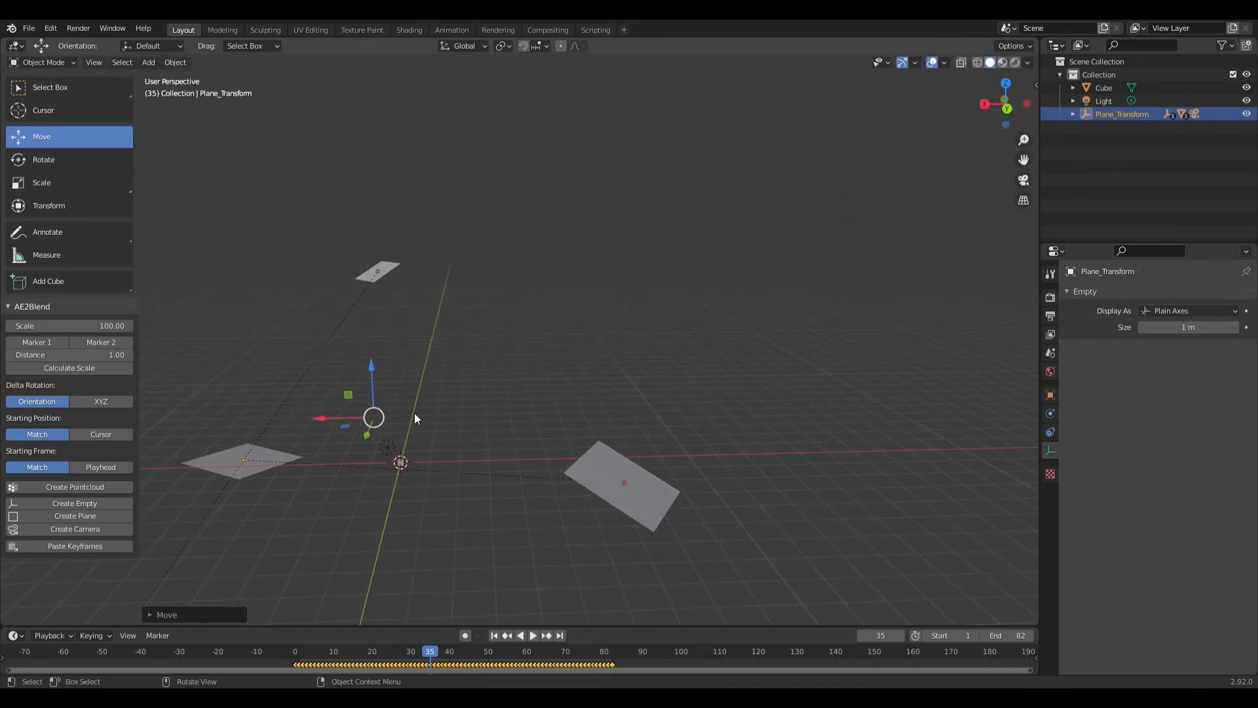
drag(371, 383, 394, 344)
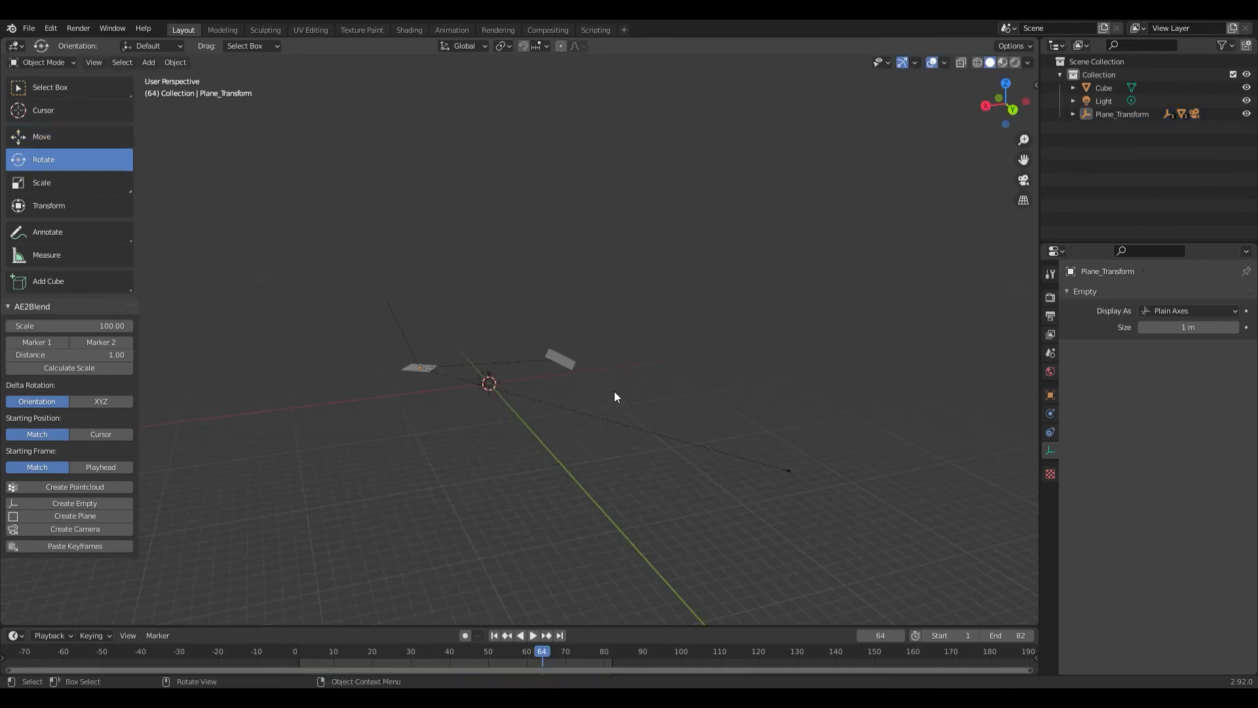
drag(615, 391, 482, 407)
click(352, 396)
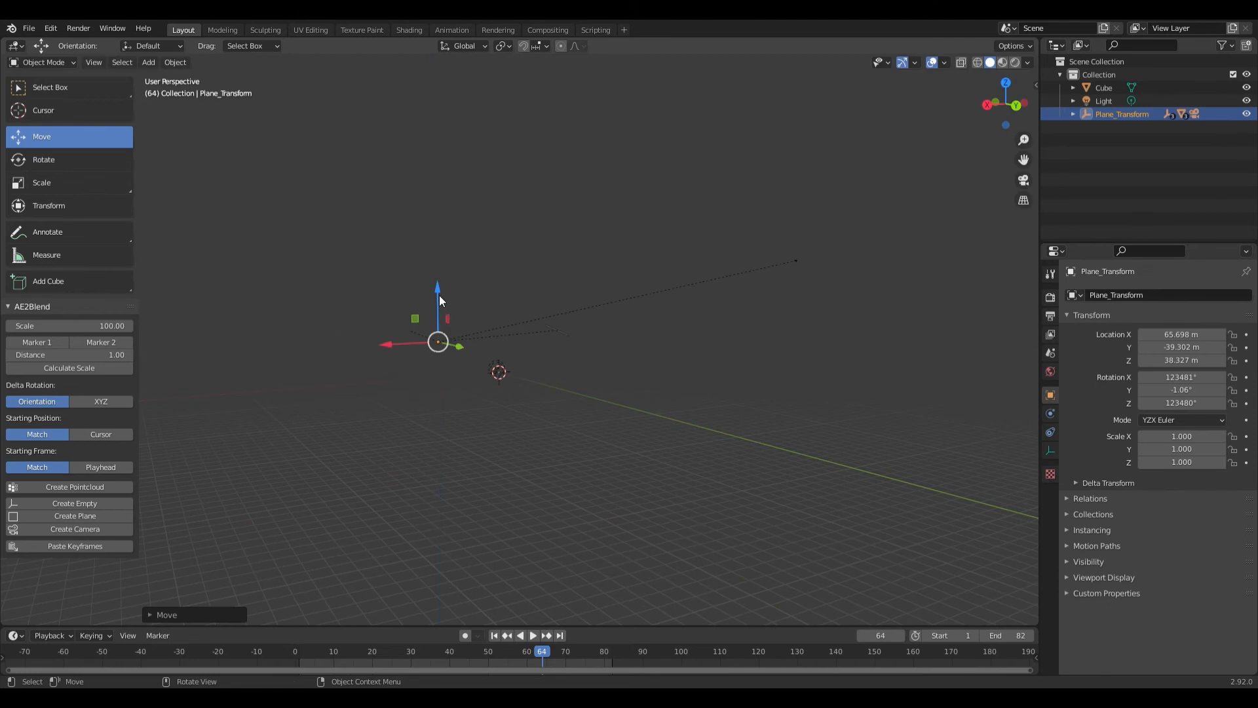
- Look through the camera and scrub between frames 64 and 5 to check that the moved rig still follows the footage
key(KP_0)
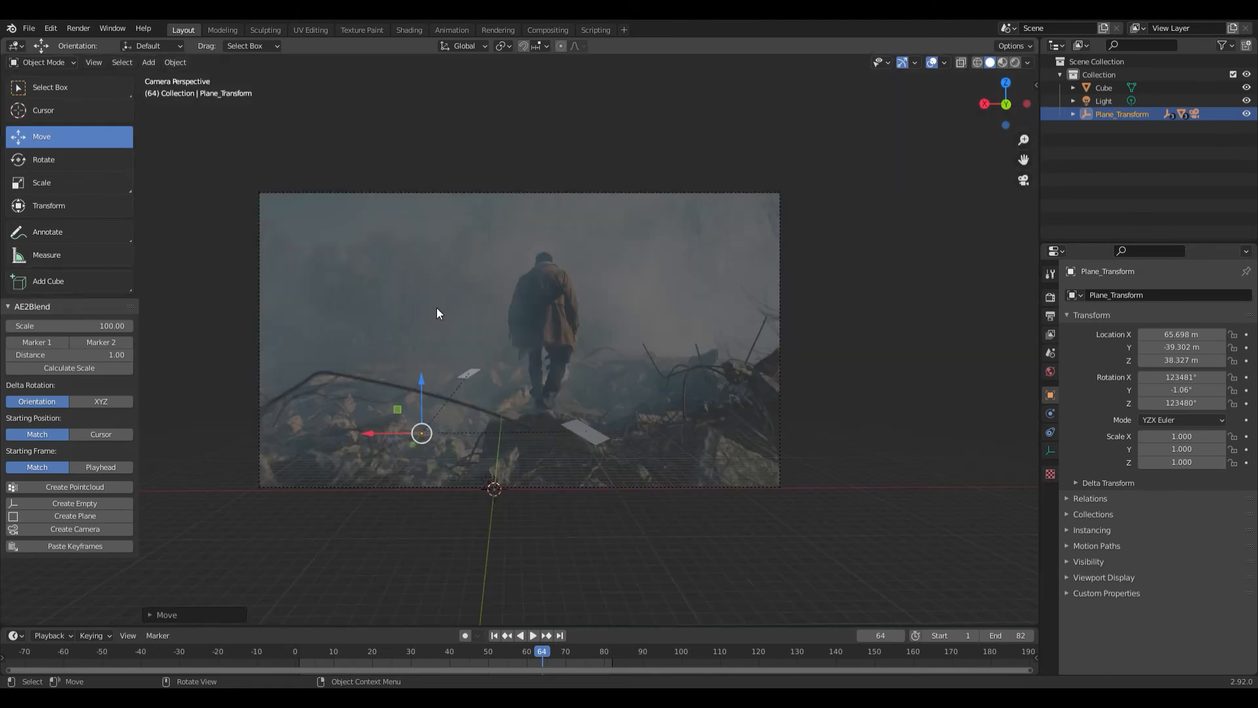
drag(449, 655, 546, 615)
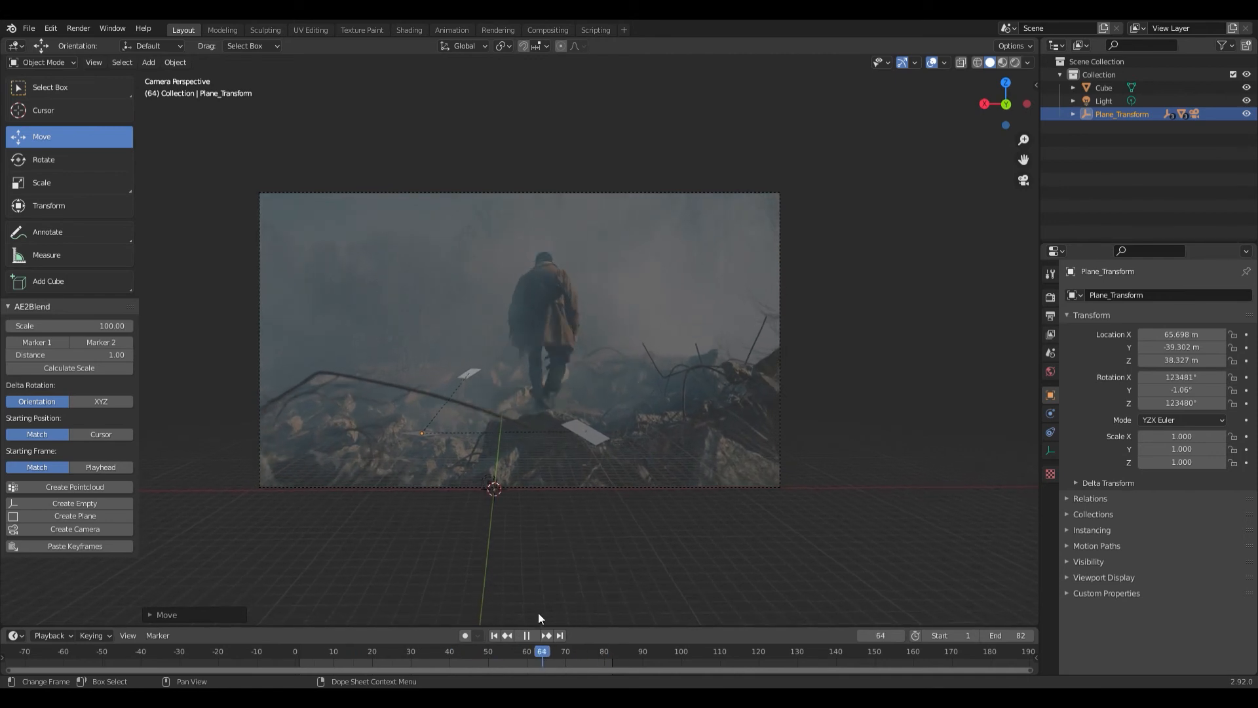
key(space)
drag(482, 653, 313, 659)
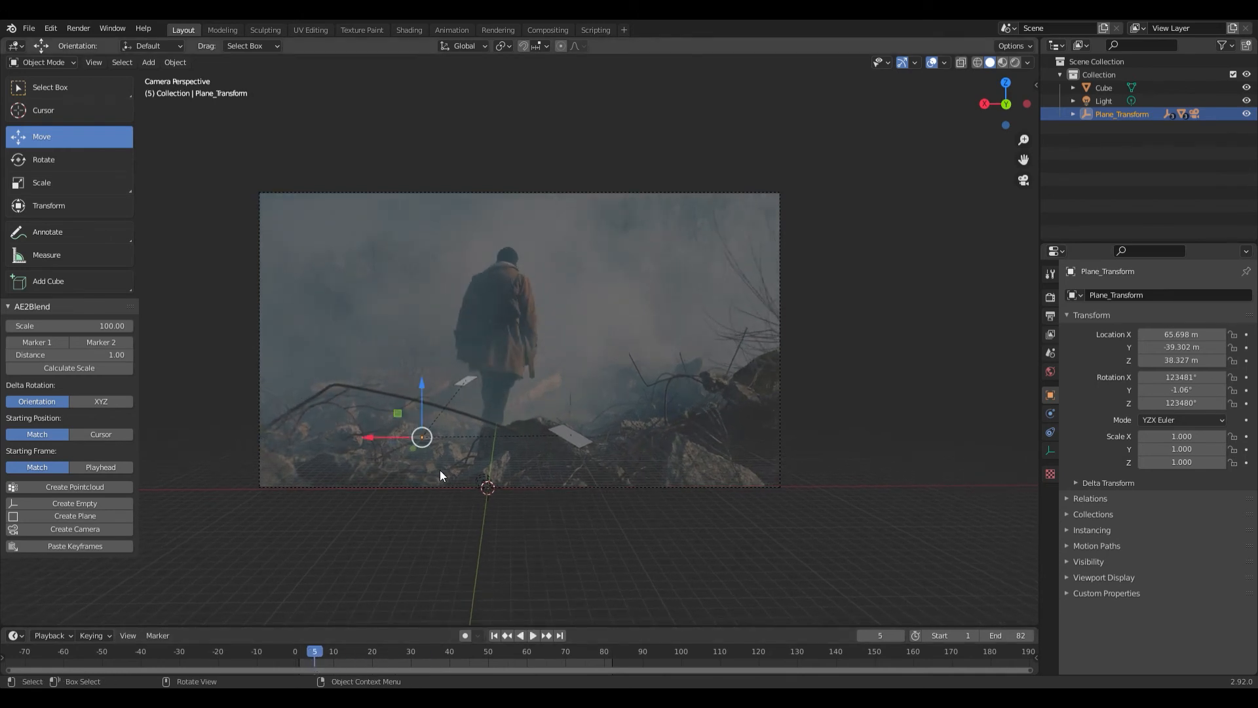
- Show the Unreal Engine export add-on's settings and expand the Blender for Unreal Engine object properties
key(n)
click(549, 489)
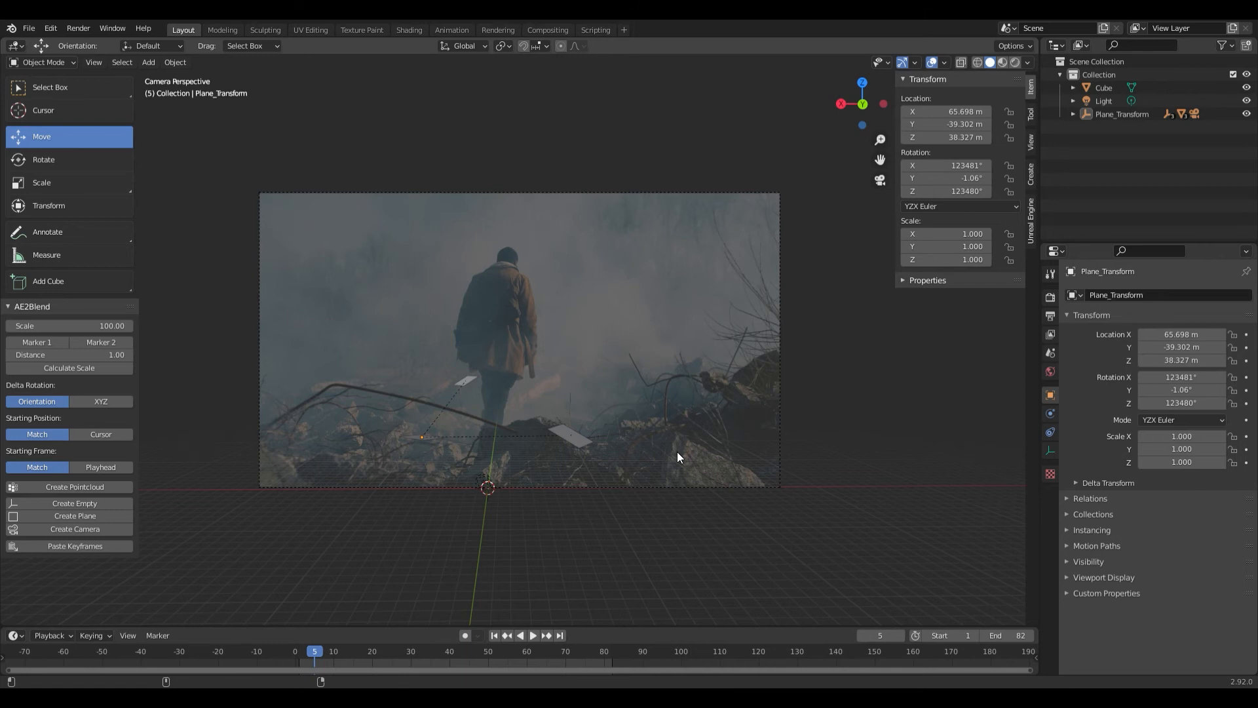
click(1030, 222)
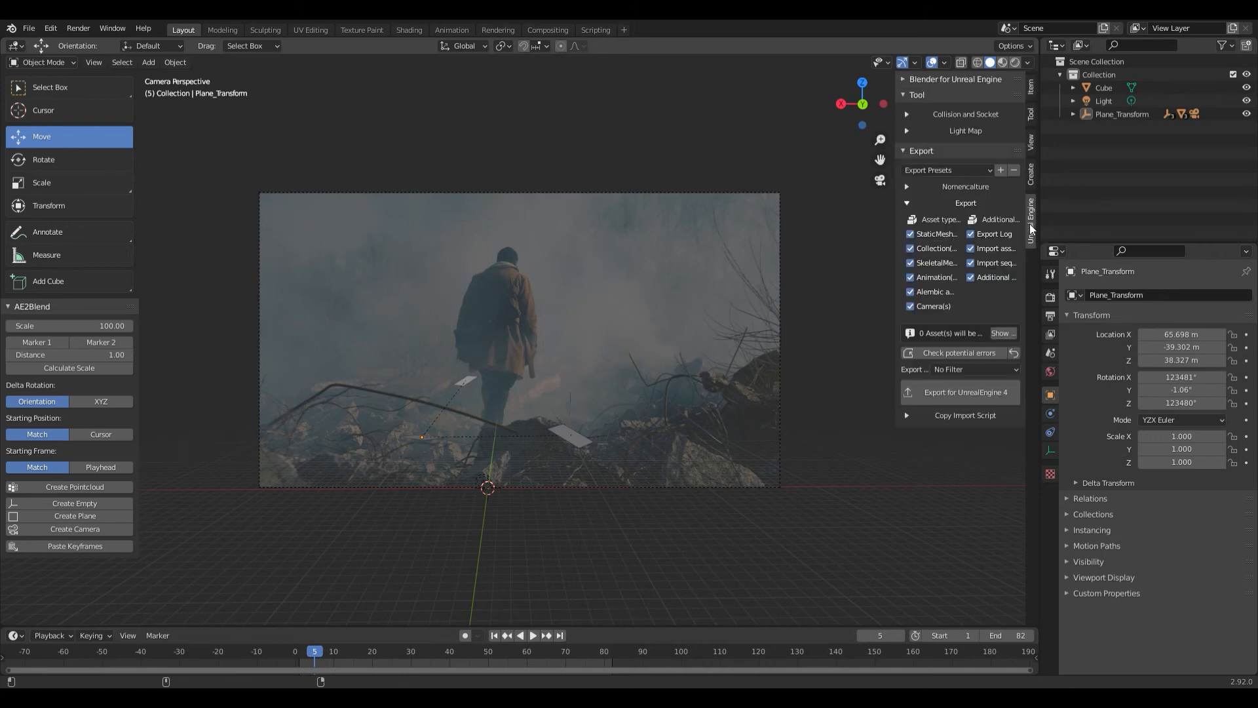
click(903, 80)
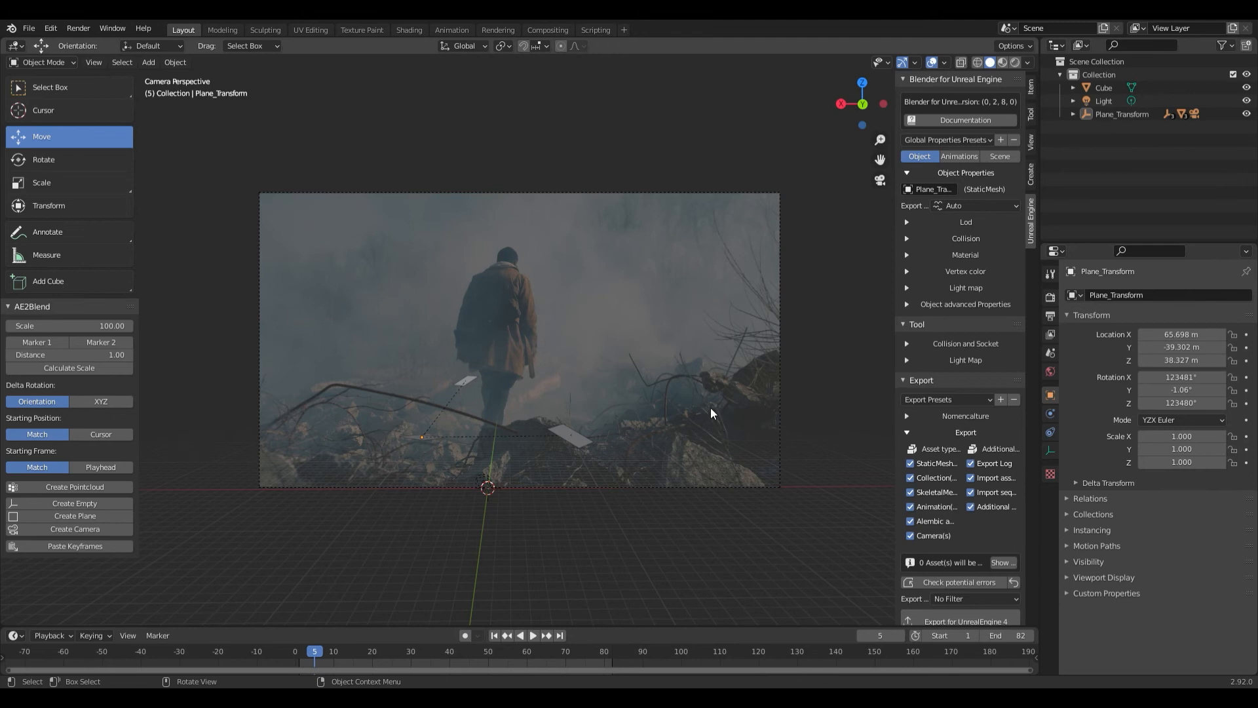
- Leave the camera view, select Camera.001 and expand the Plane_Transform hierarchy down to it
key(KP_0)
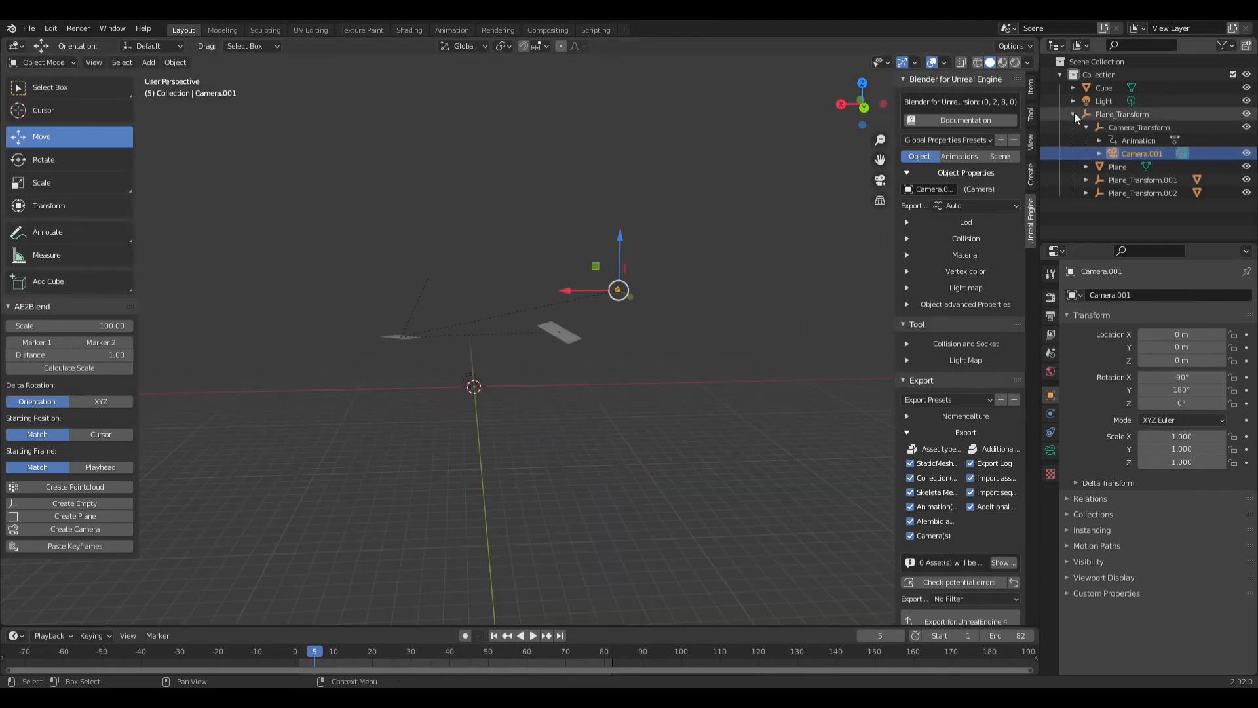
click(1075, 112)
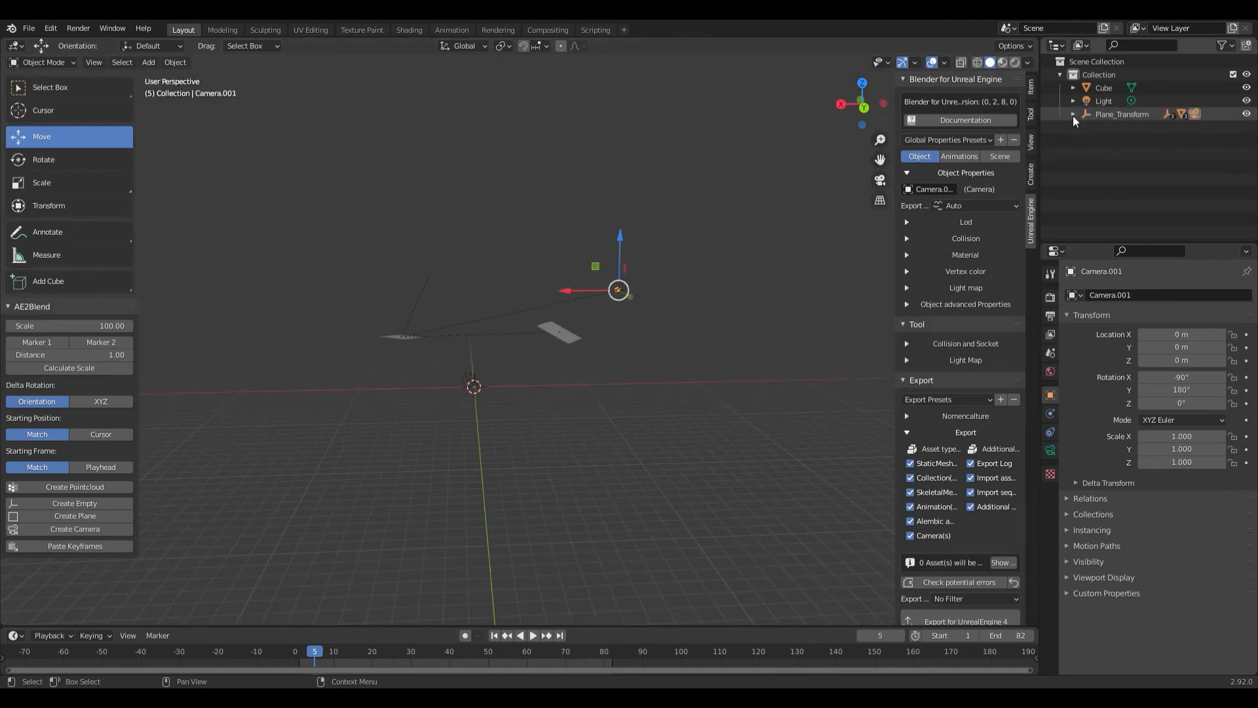
click(1074, 114)
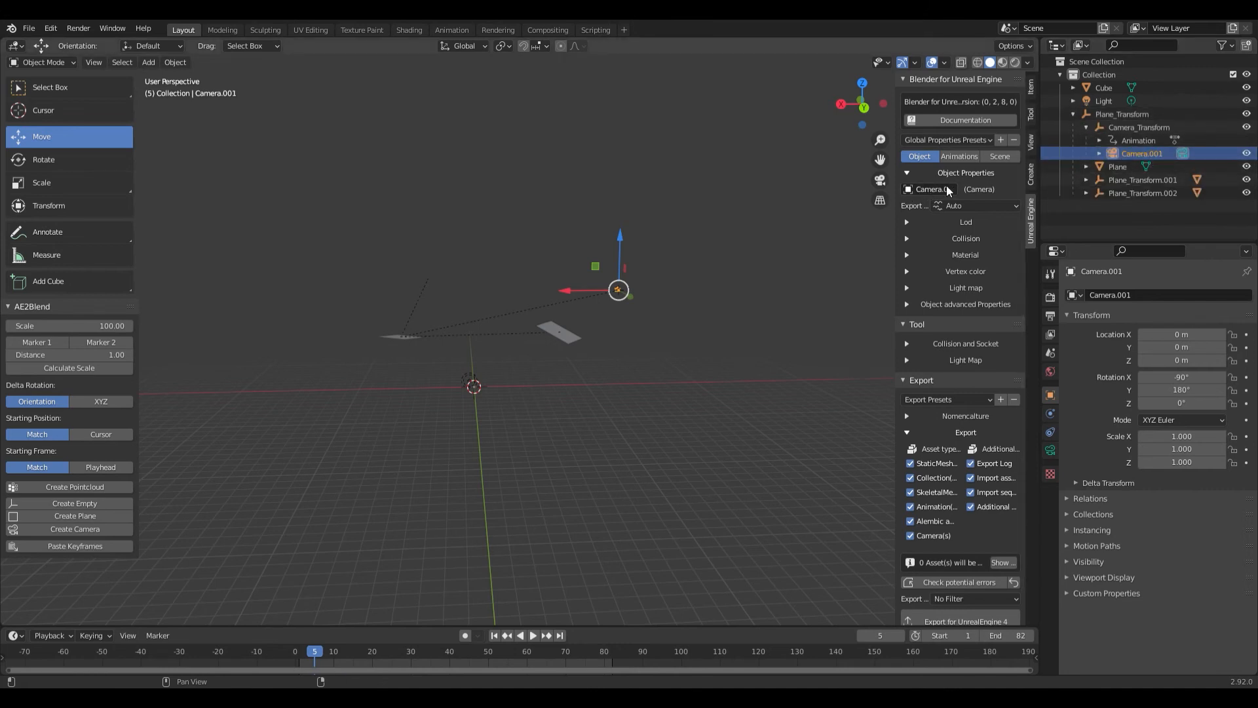
- Set Camera.001's export type to Export recursive, review the assets set for export, and copy the sequencer import script command
click(983, 205)
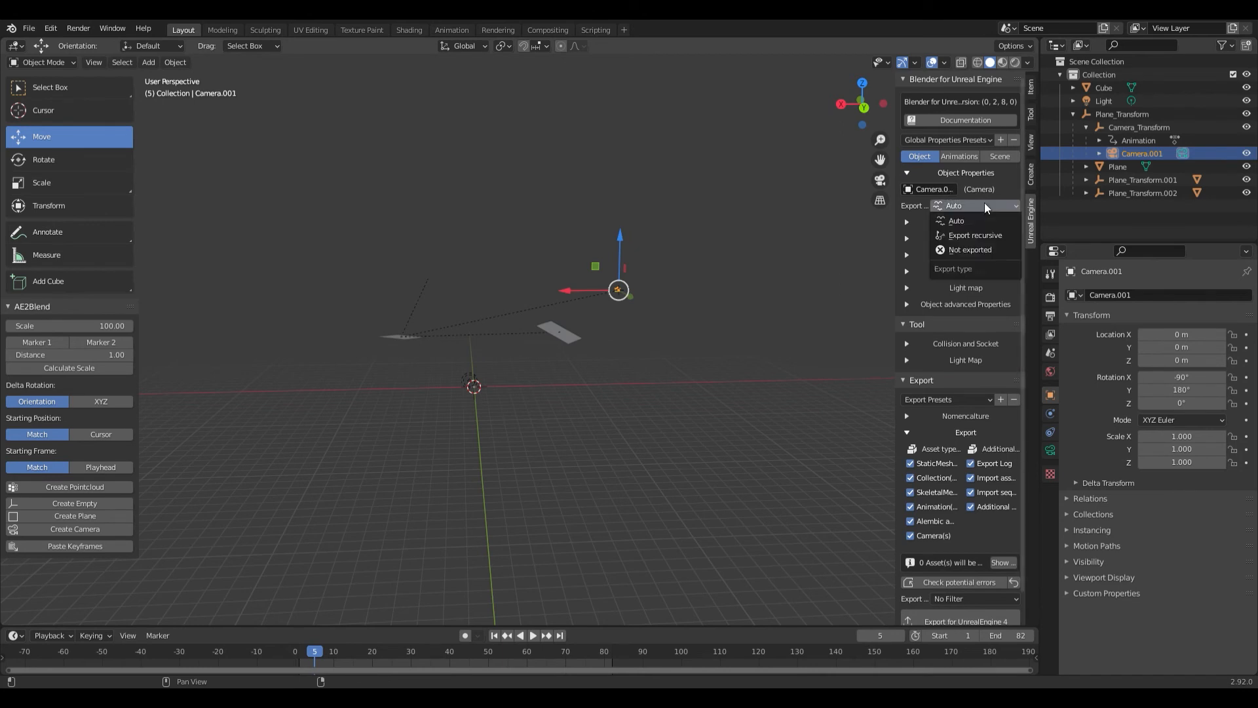
click(996, 234)
scroll(933, 549, down, 2)
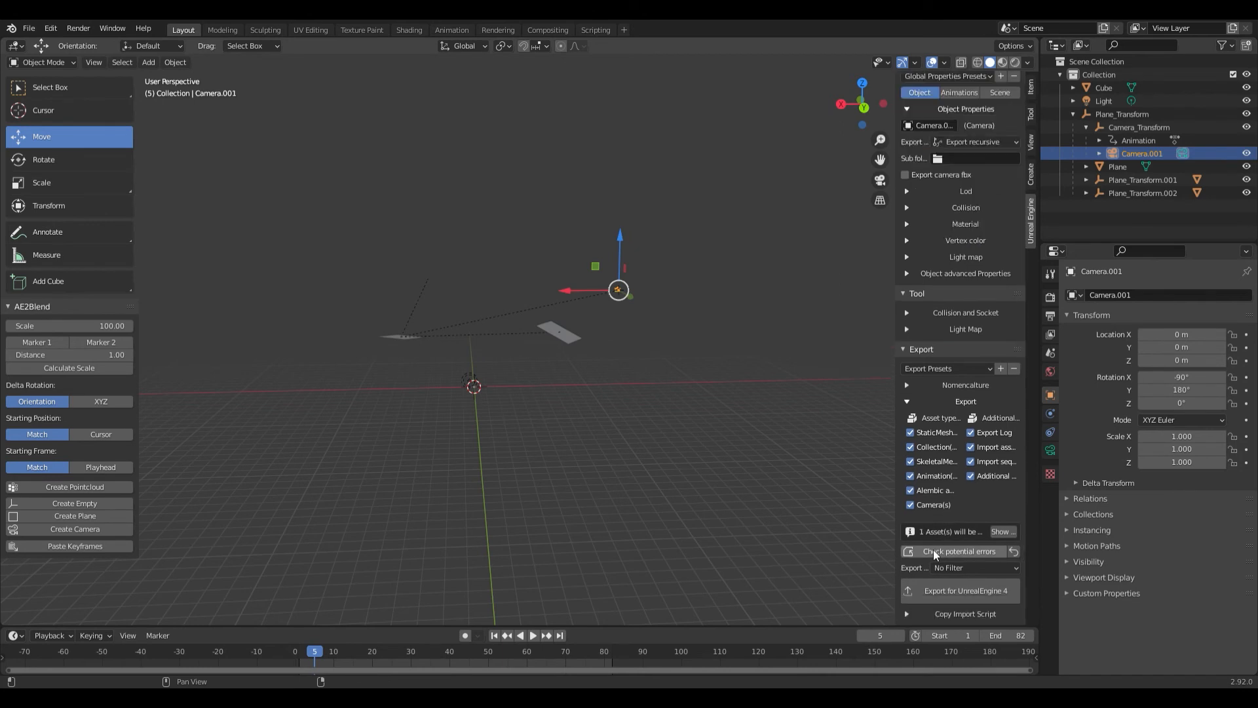
click(1000, 532)
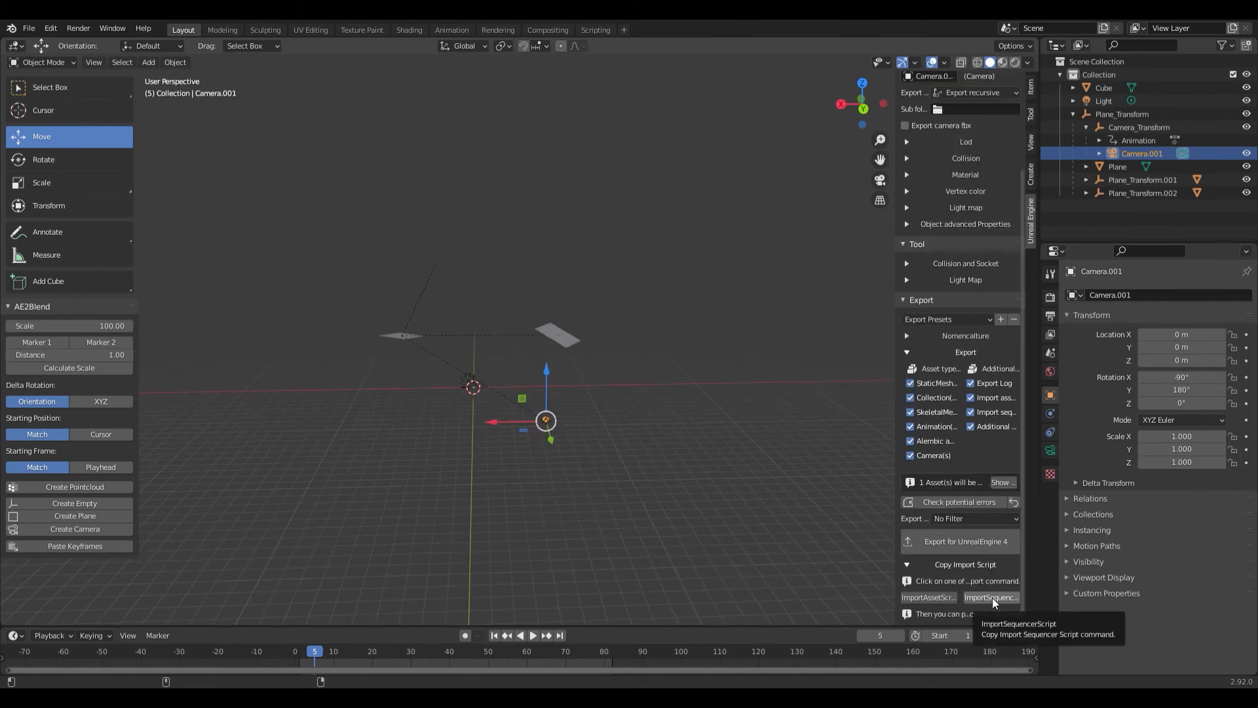
click(993, 596)
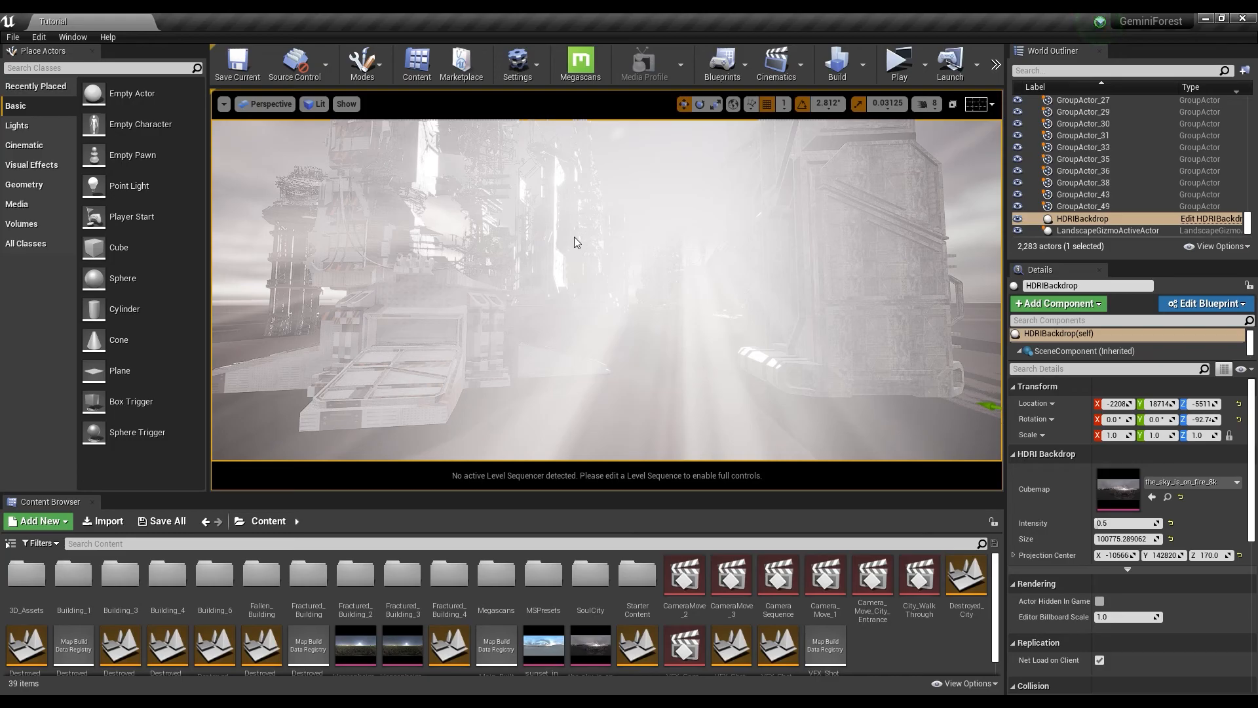
- Switch to Unreal Engine and run the copied ImportSequencerScript.py command in the console to import the camera sequence
drag(874, 357, 937, 413)
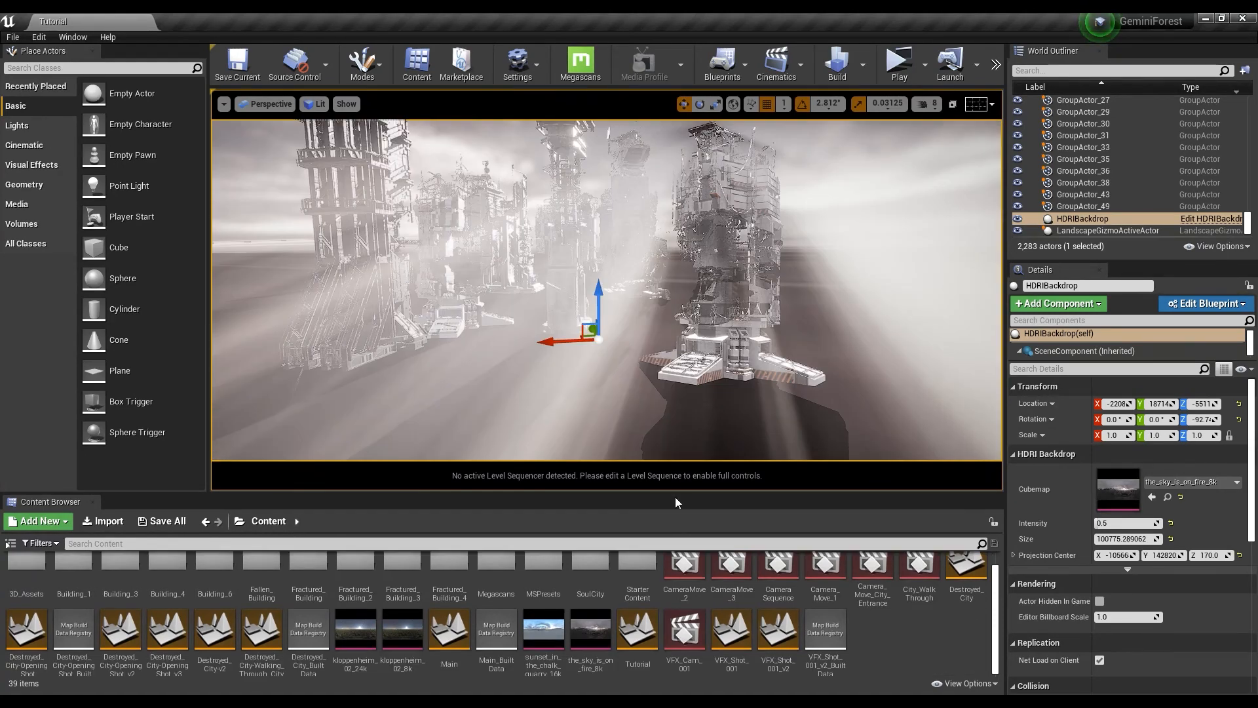
key(grave)
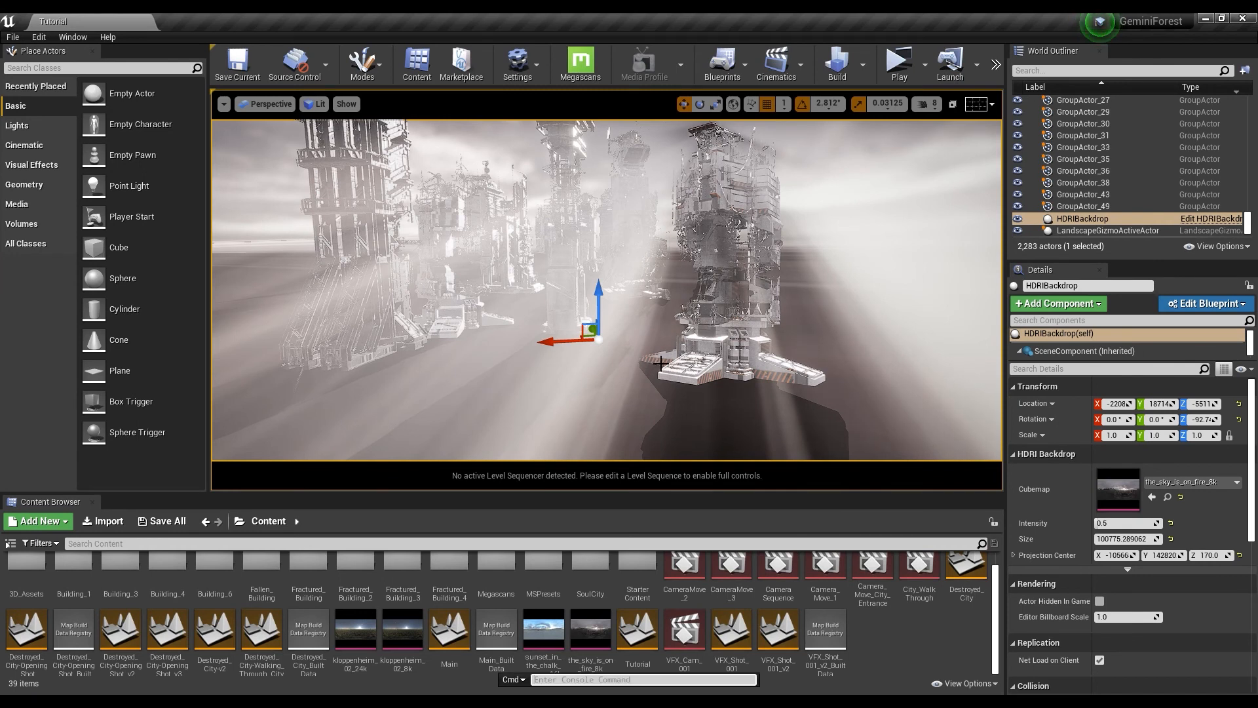
text(py "ExportedFbx\ImportSequencerScript.py")
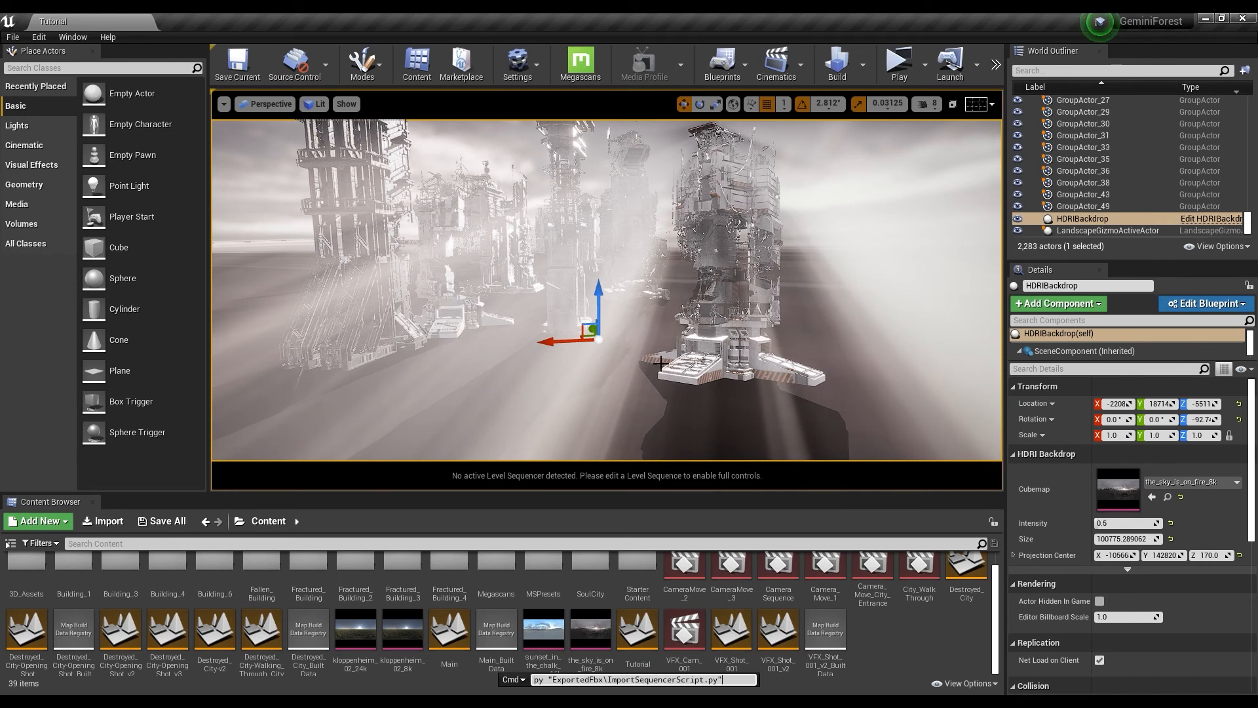
key(Return)
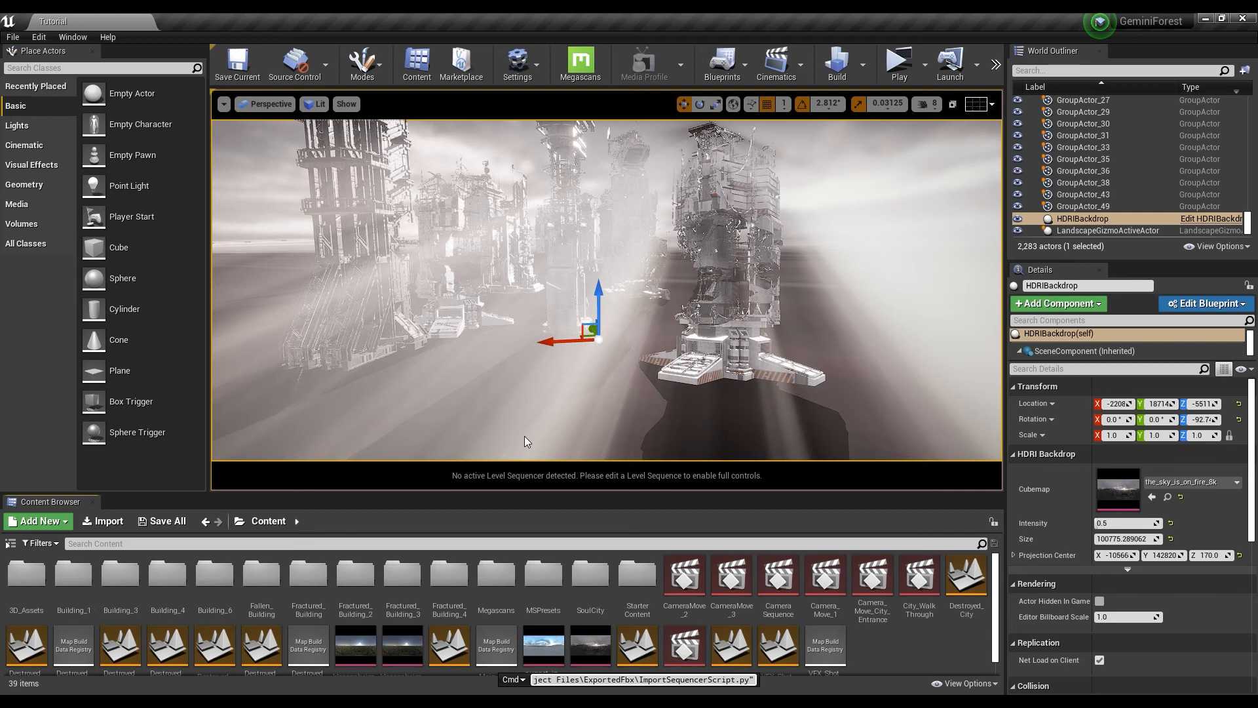
key(Return)
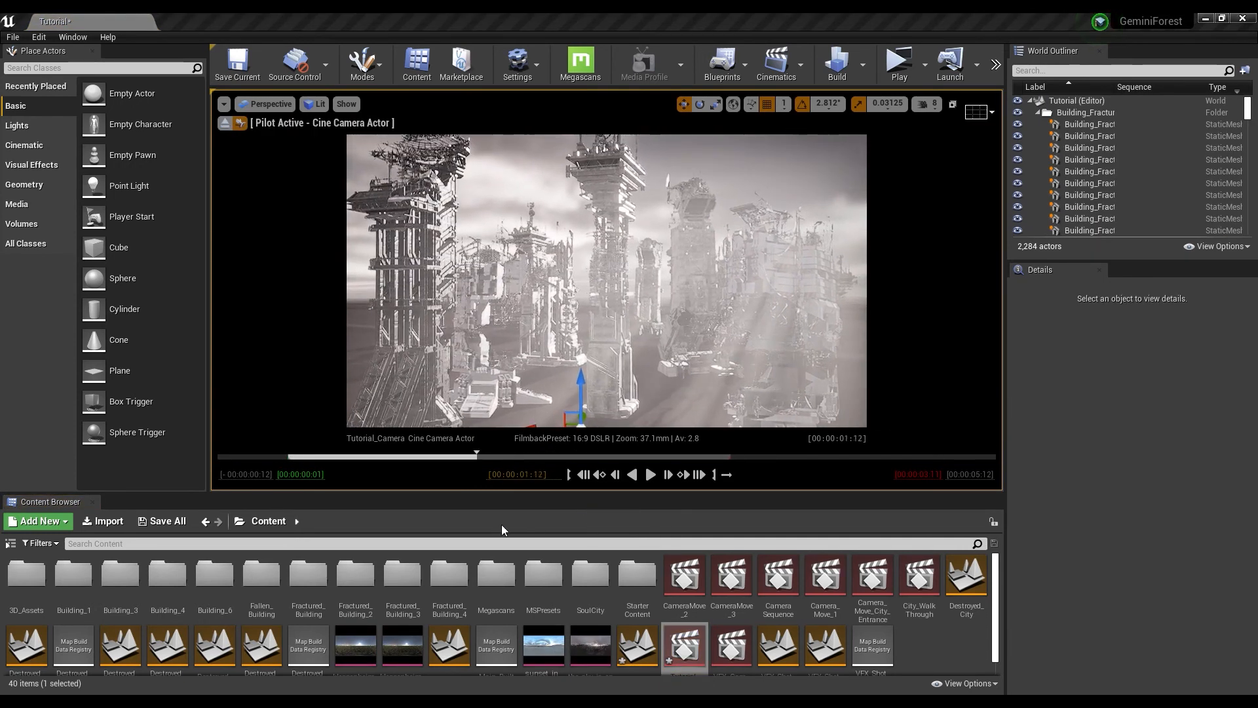
- Play and scrub the imported camera sequence through the Cine Camera Actor to check its movement through the city
drag(421, 528, 345, 533)
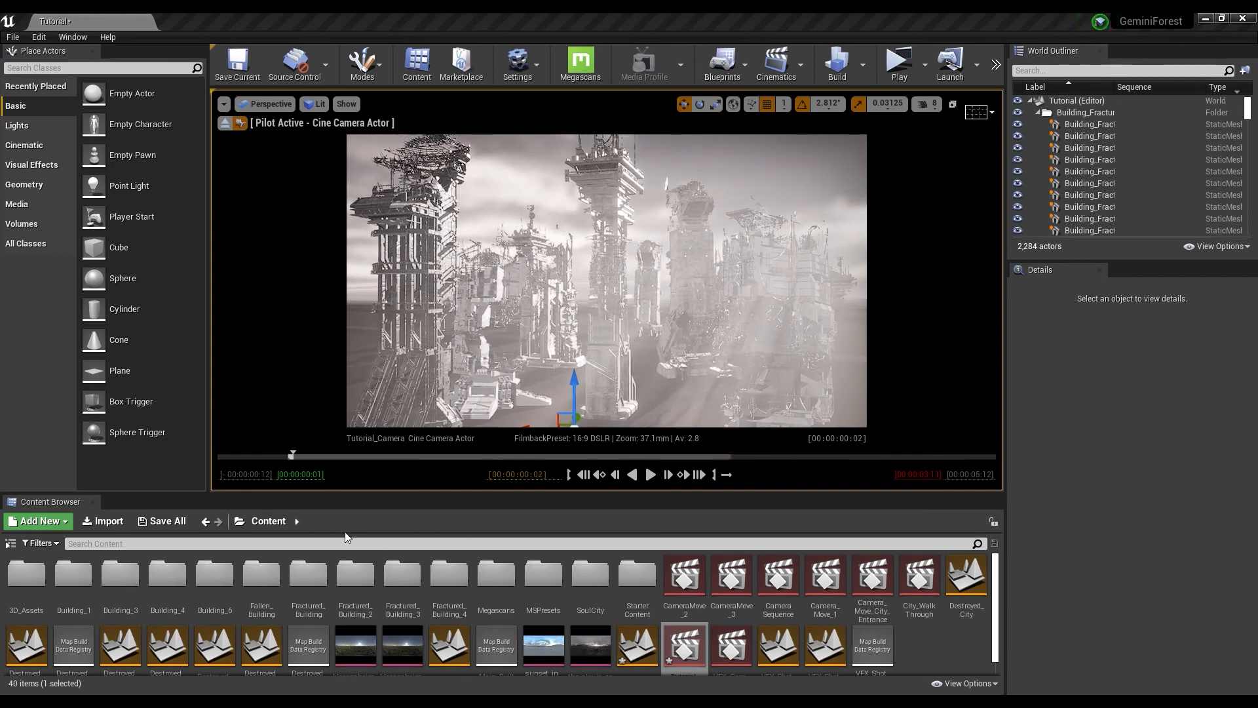
key(space)
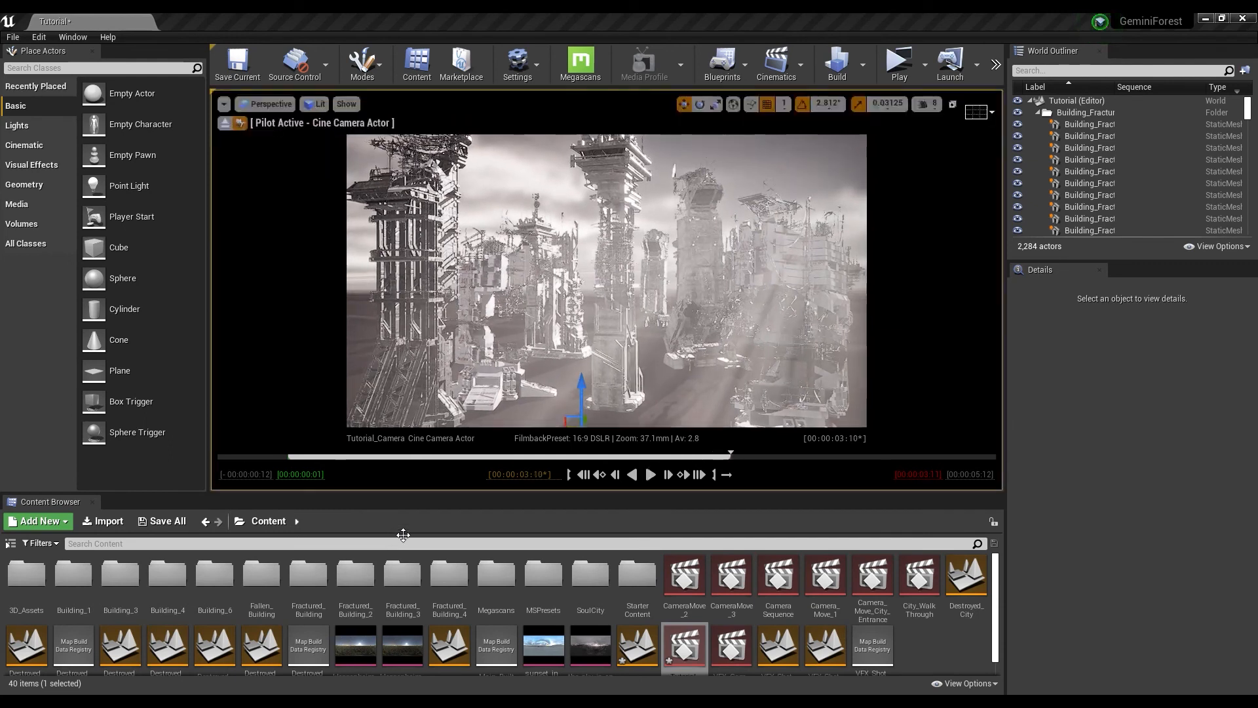
key(space)
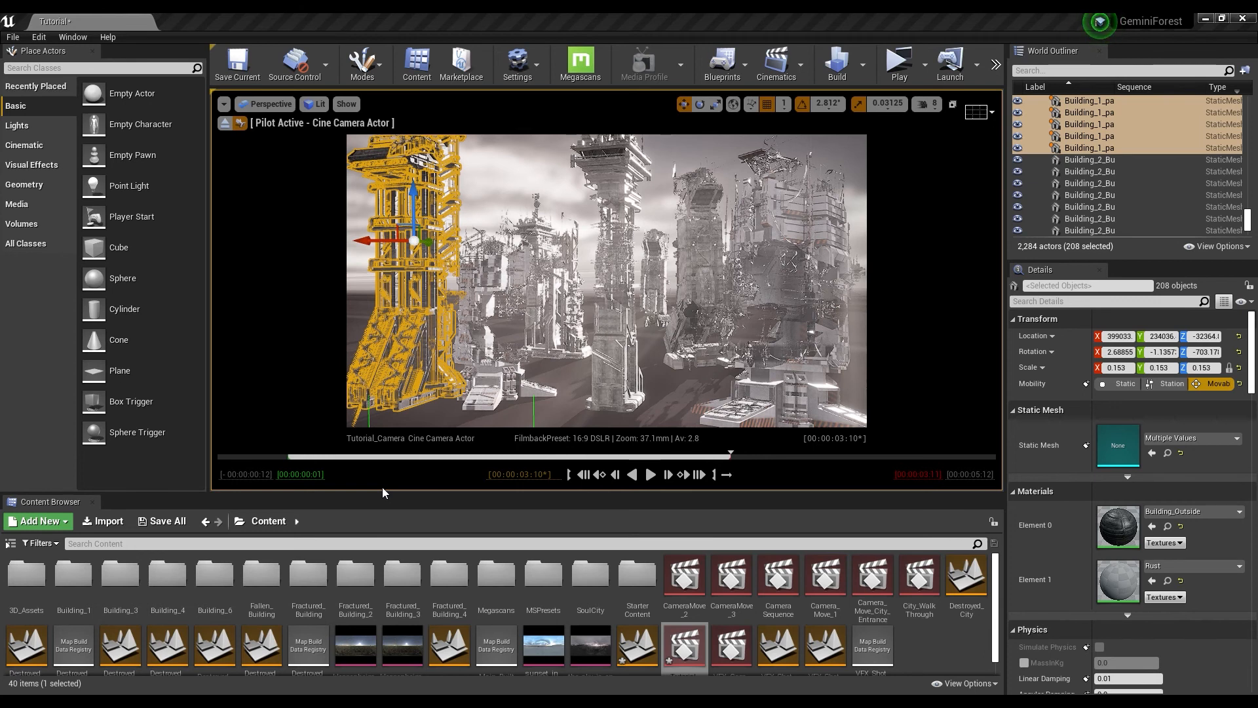
drag(395, 497, 613, 481)
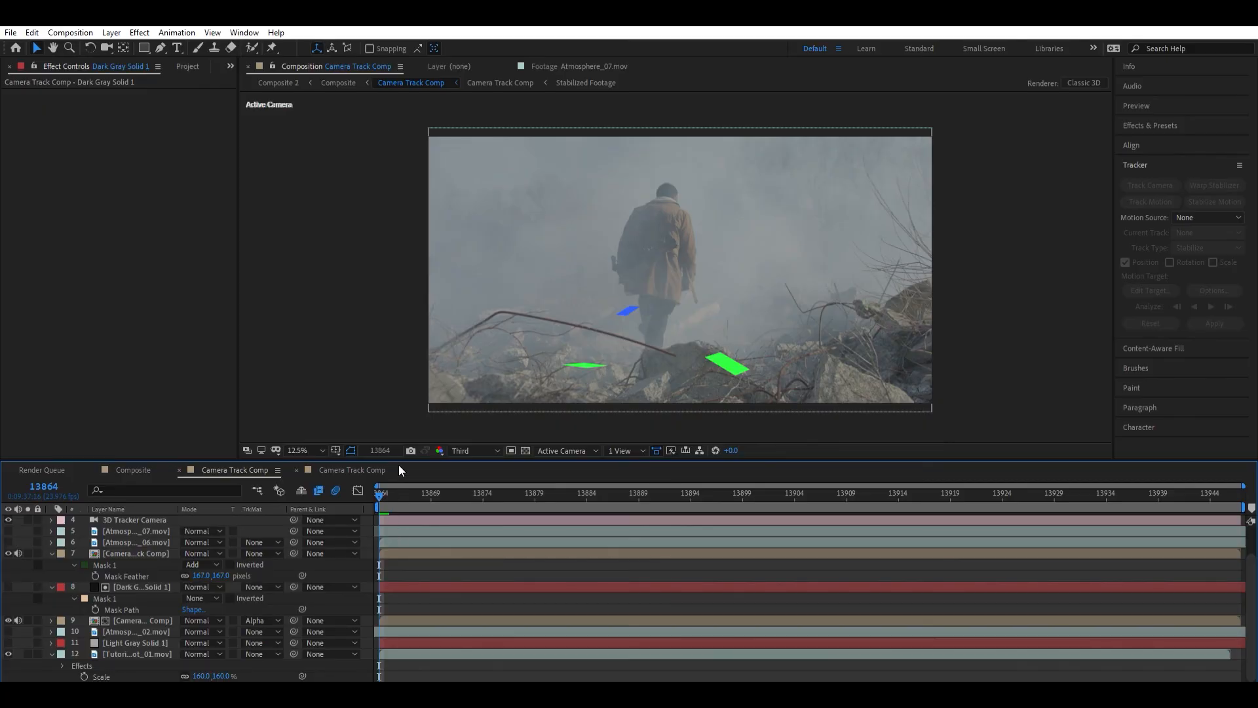
- Switch to After Effects, preview Tutorial_Shot_01.mov in the footage viewer, and return to frame 13864 of Camera Track Comp
click(186, 66)
double_click(62, 197)
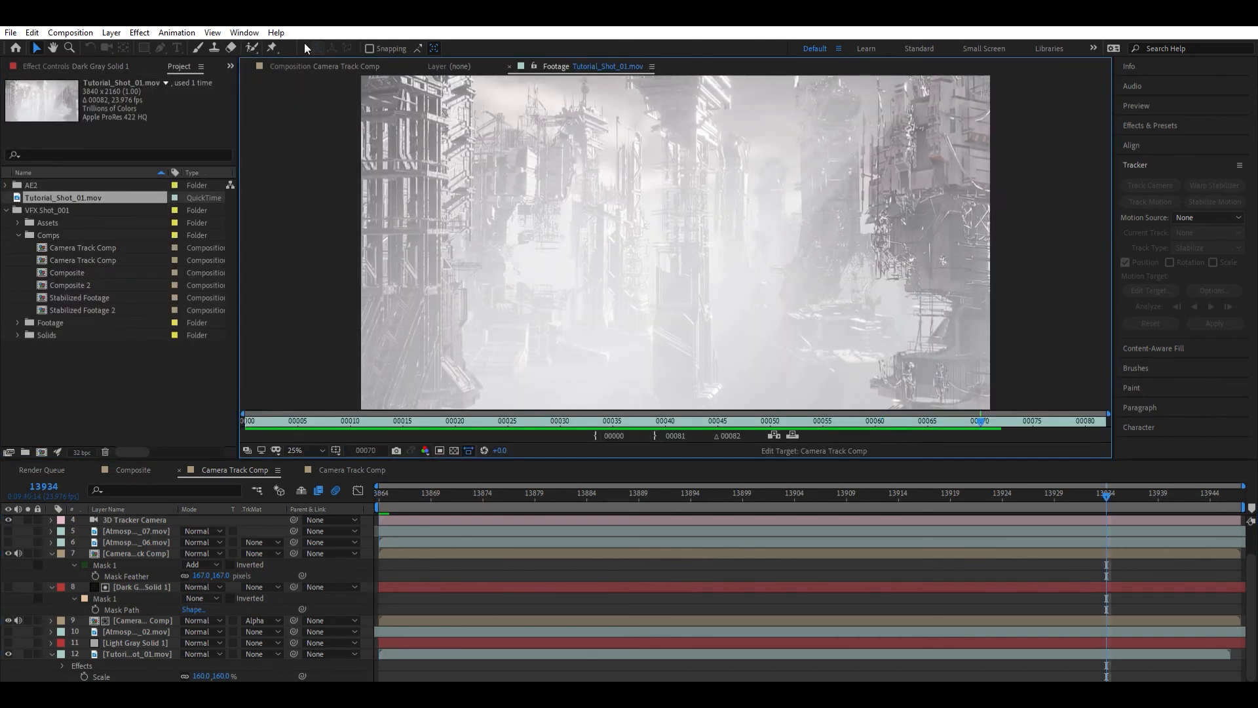
click(313, 59)
drag(425, 491, 379, 489)
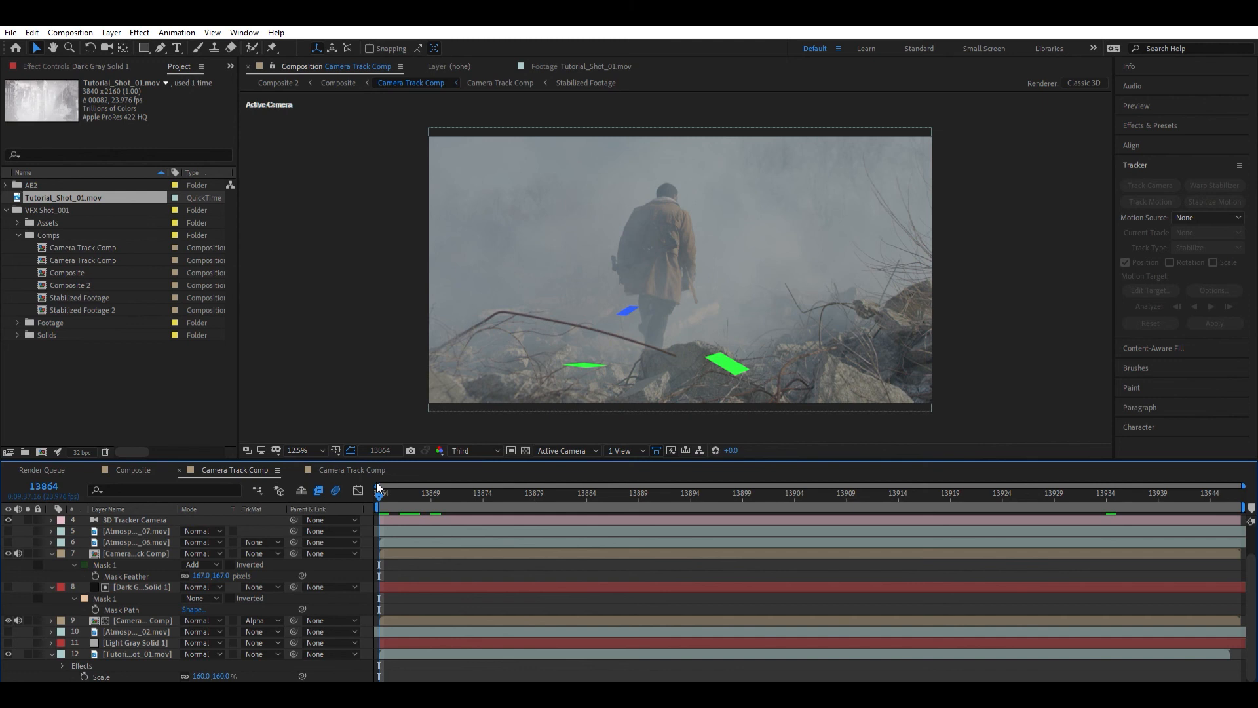
- Select the Dark Gray Solid 1 matte layer and restore its Mask 1 mode to Add
click(138, 649)
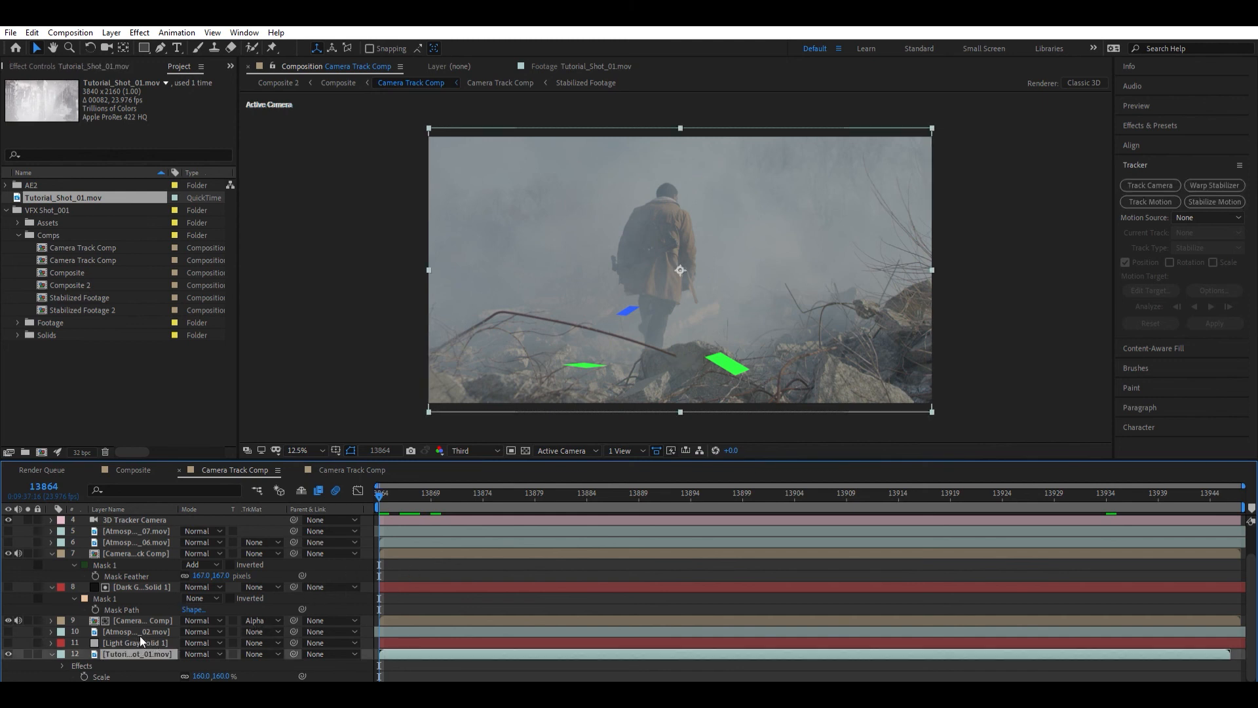
click(139, 616)
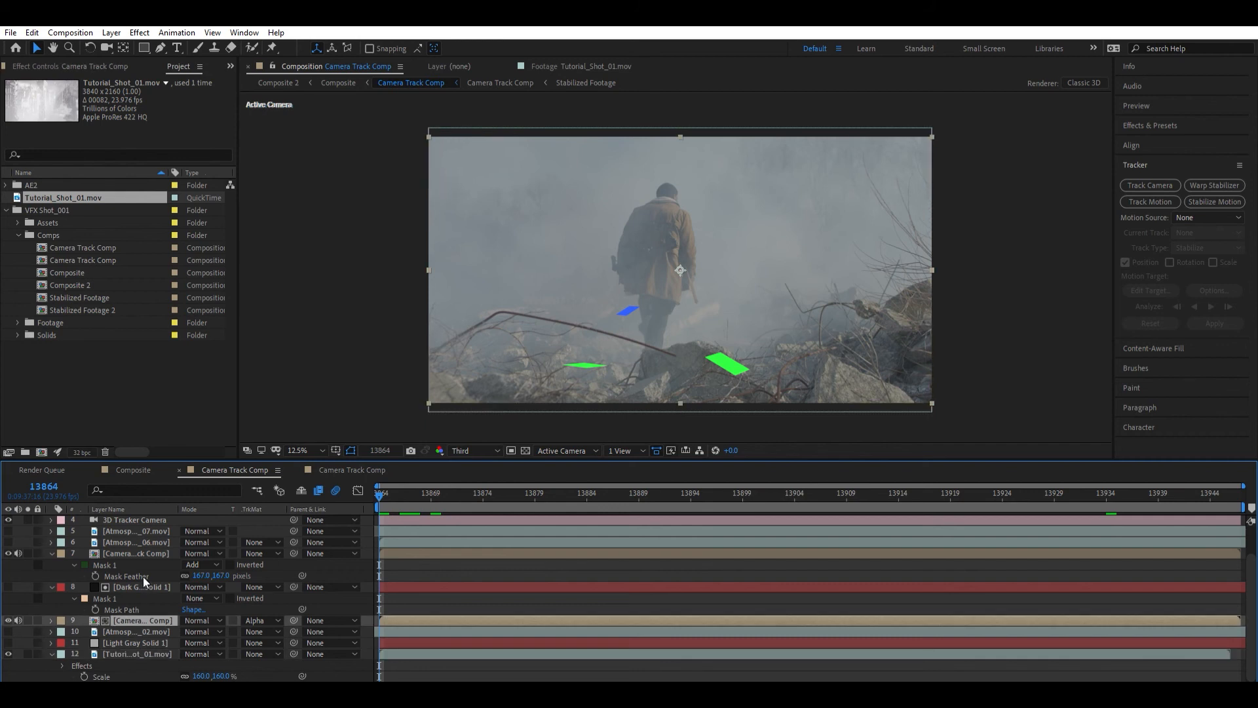
click(143, 580)
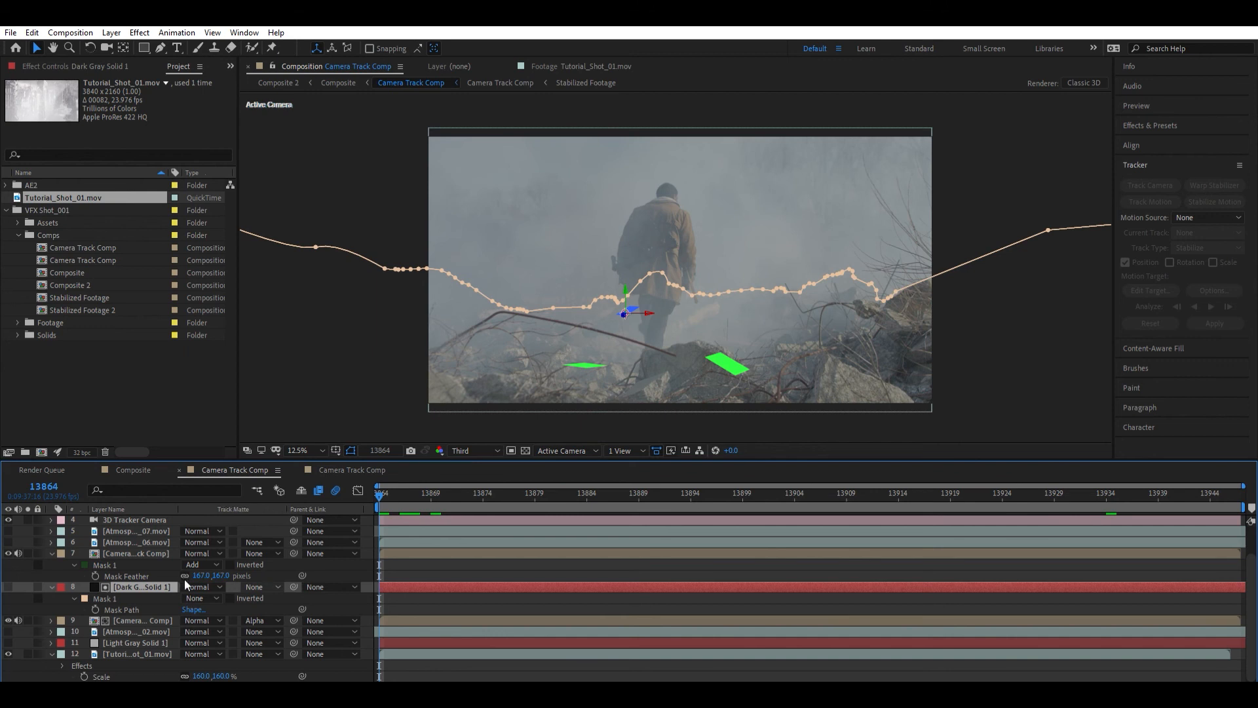
key(ctrl+z)
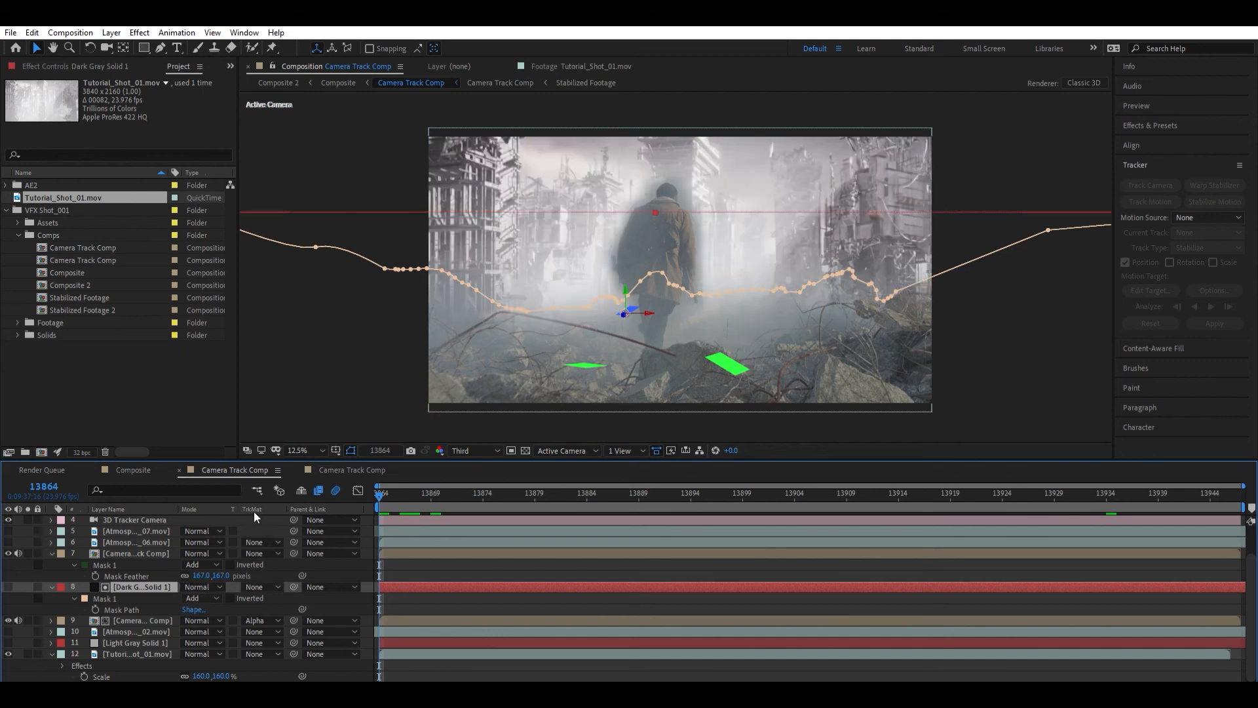
- Enable the Extract effect on the masked Camera Track Comp layer around the walking man
click(152, 553)
key(period)
drag(732, 234, 750, 253)
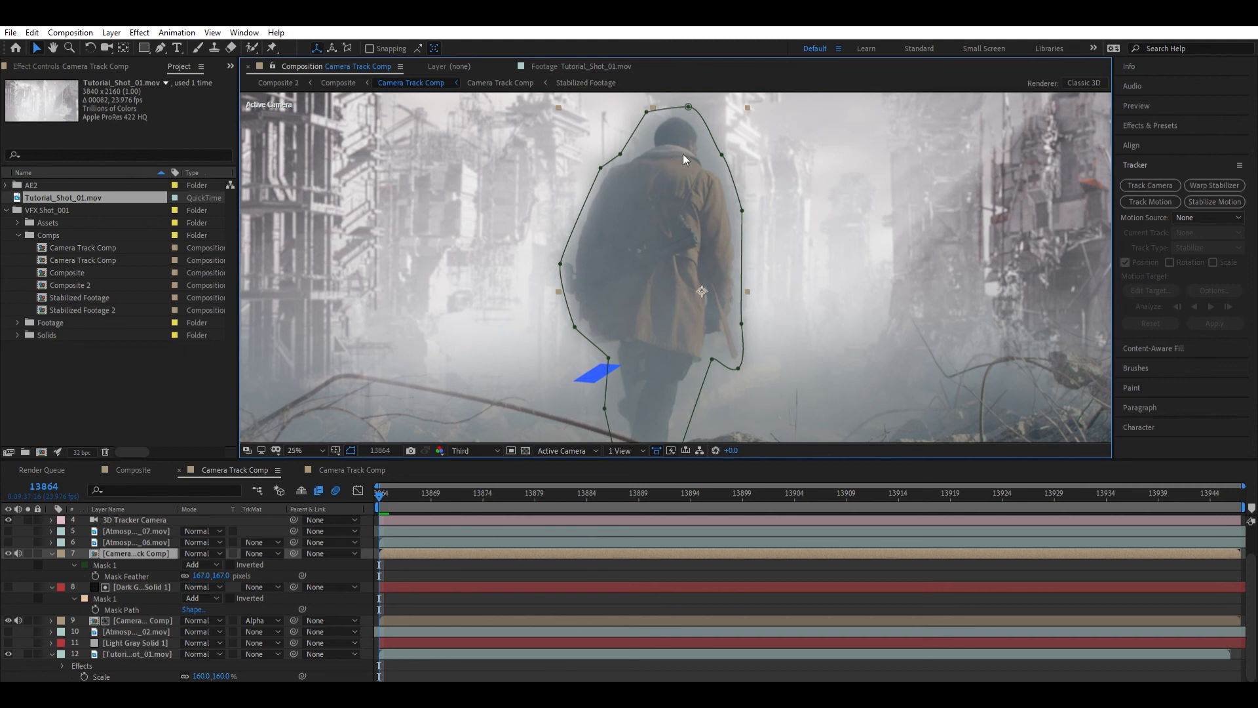
click(97, 65)
click(17, 216)
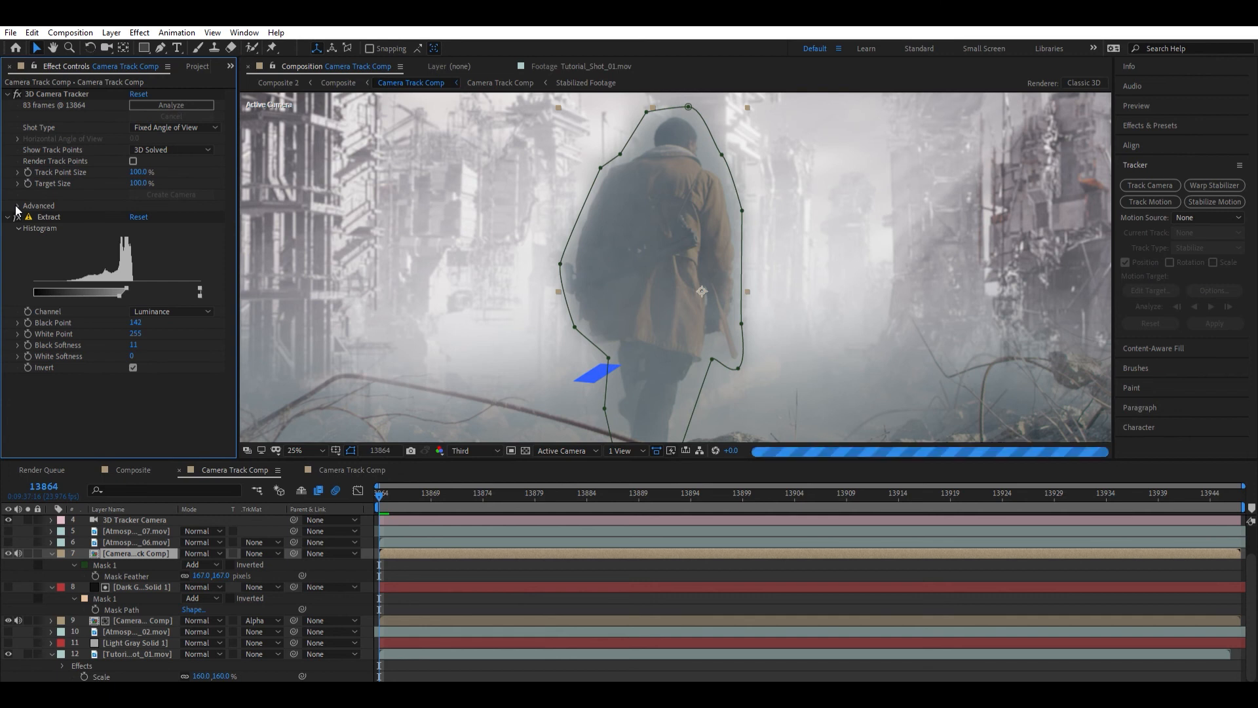
- Make the 3D Tracker Camera, the three atmosphere layers and Light Gray Solid 1 visible, and select the topmost track solid
click(593, 567)
scroll(742, 214, down, 2)
drag(742, 193, 742, 197)
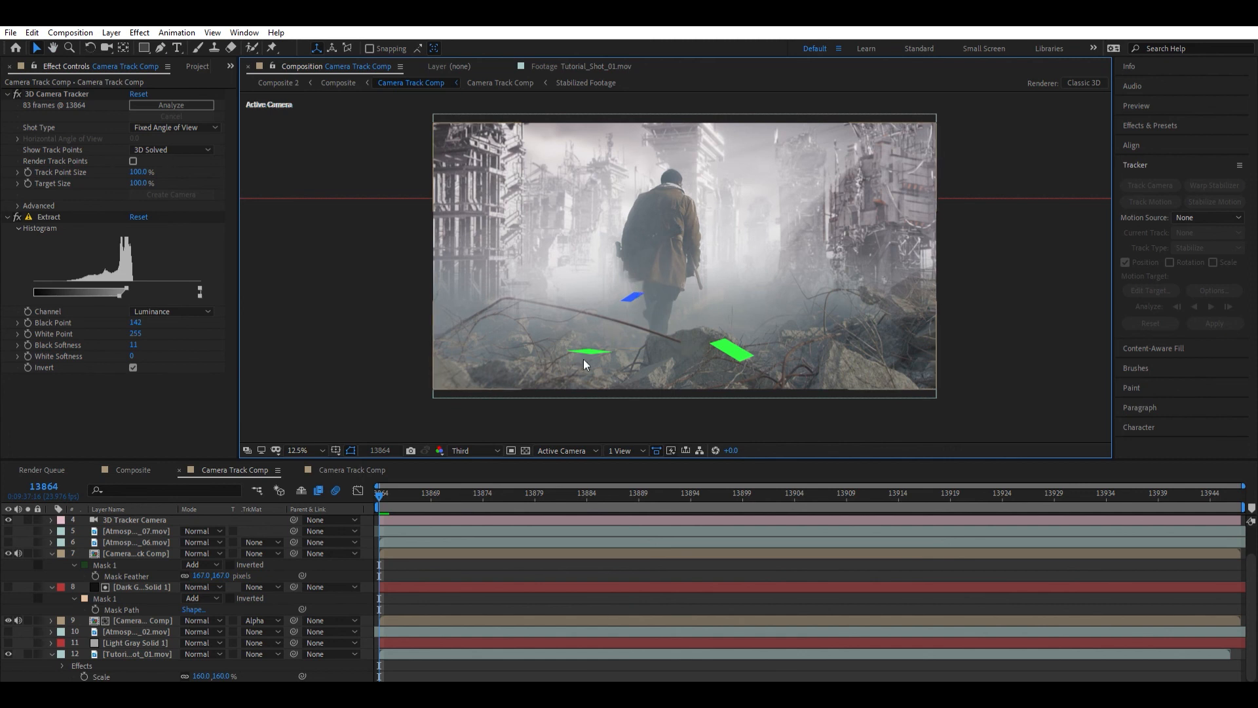
click(8, 521)
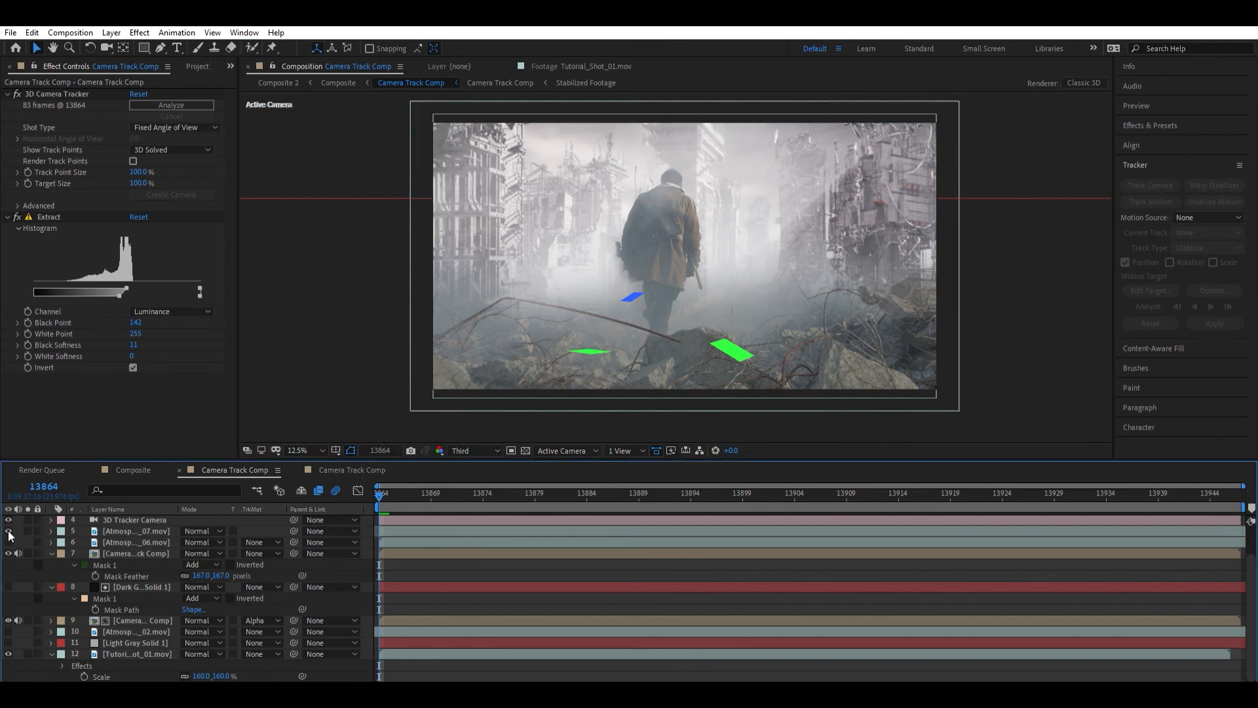
click(9, 531)
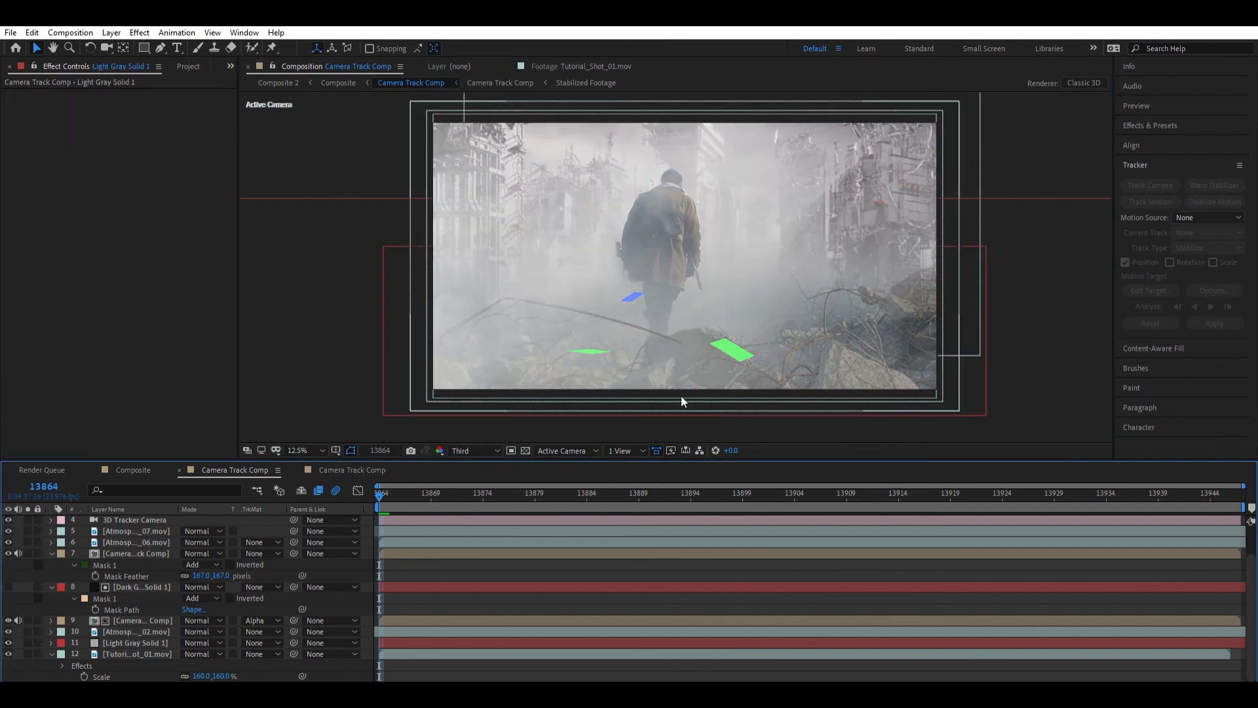
scroll(564, 527, up, 2)
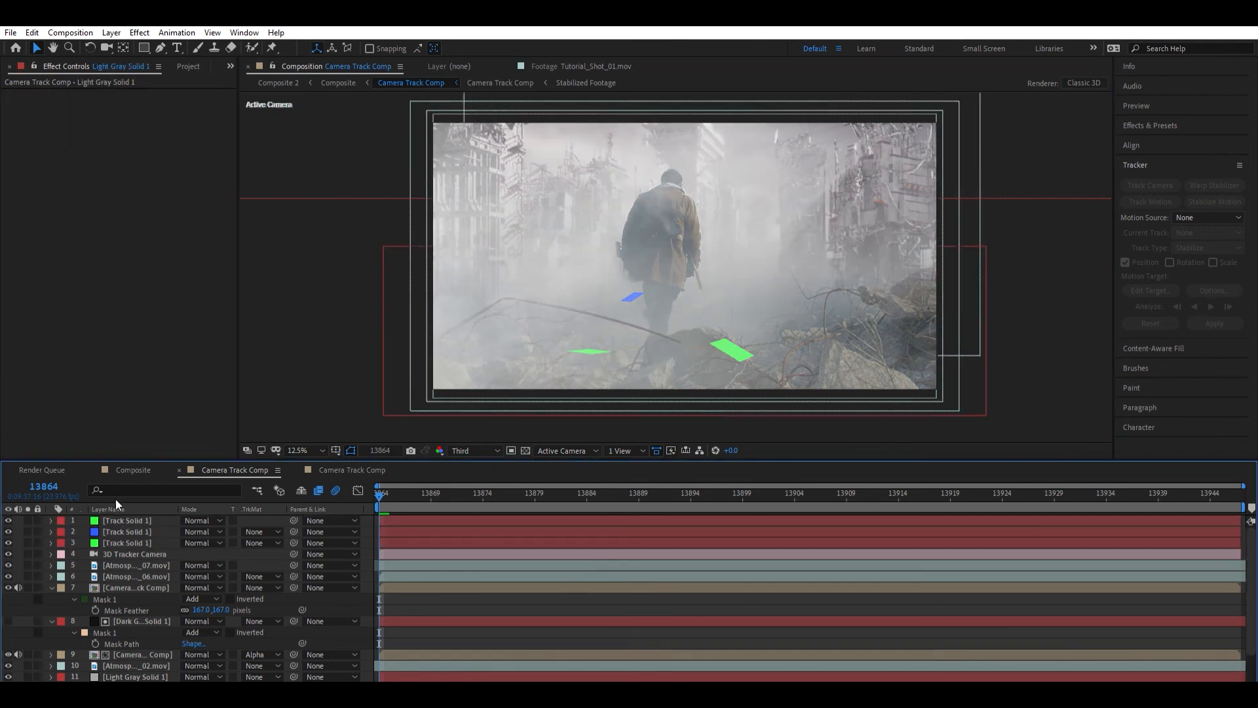
click(122, 519)
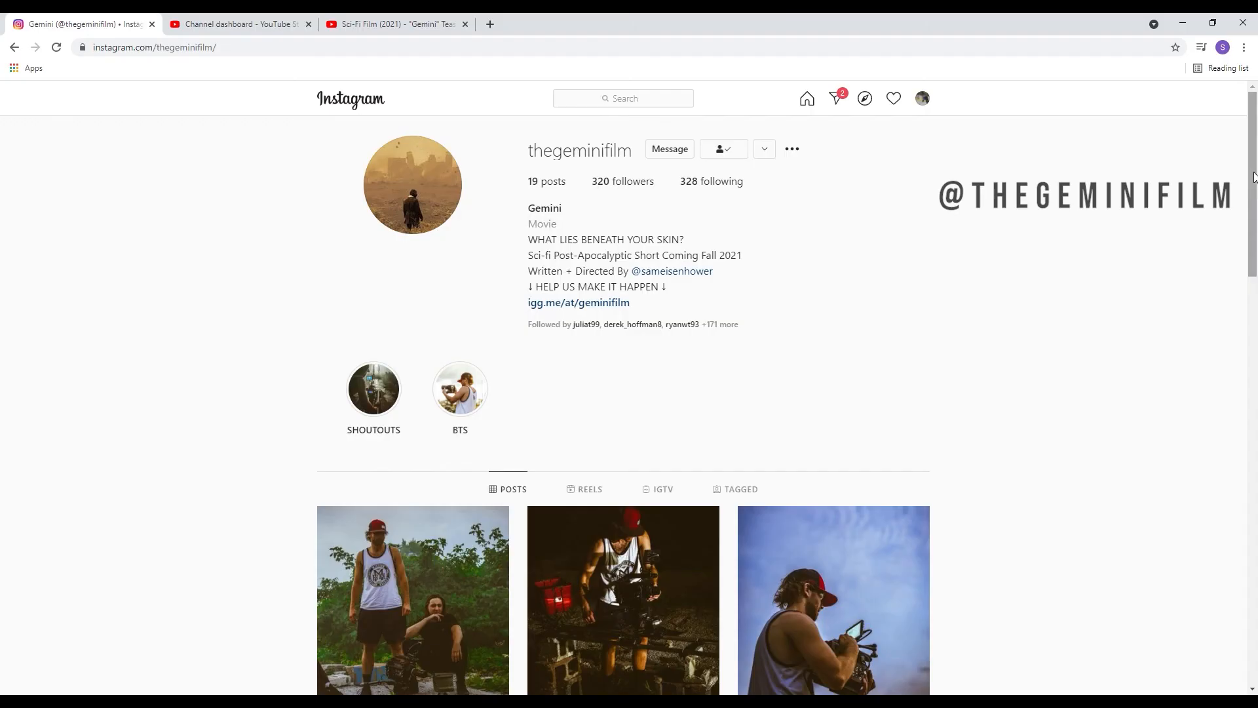
drag(1254, 180, 1256, 598)
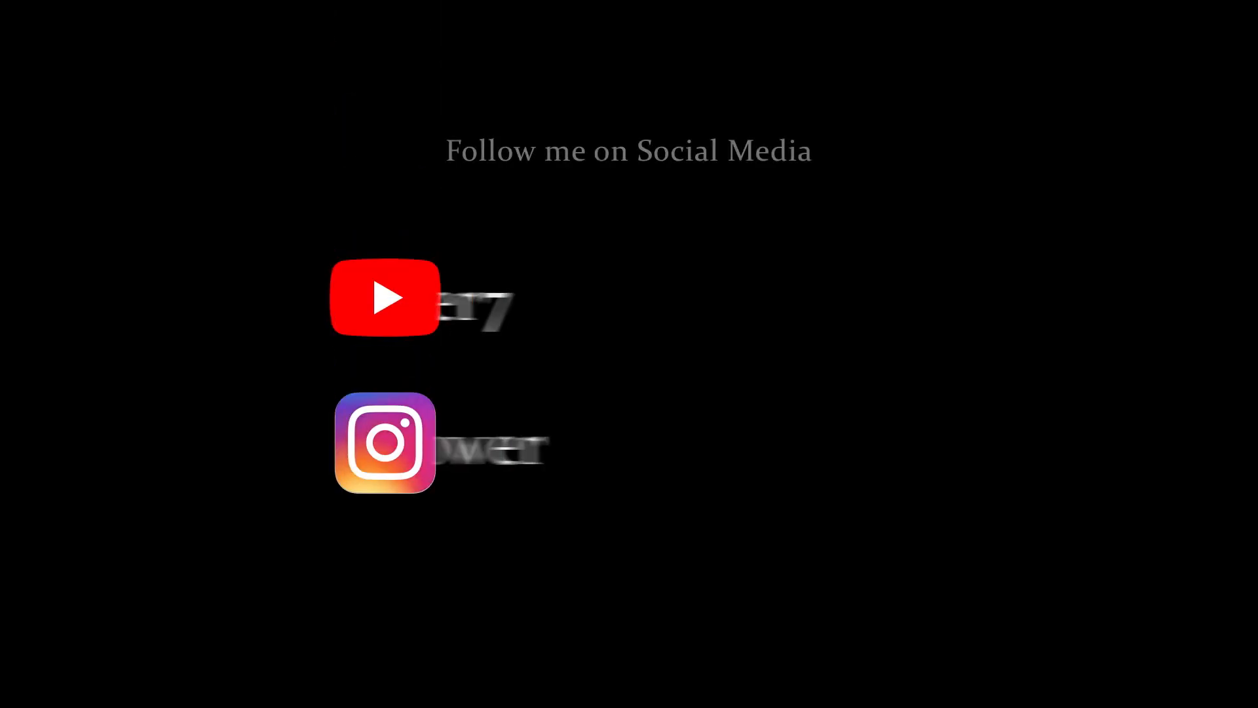